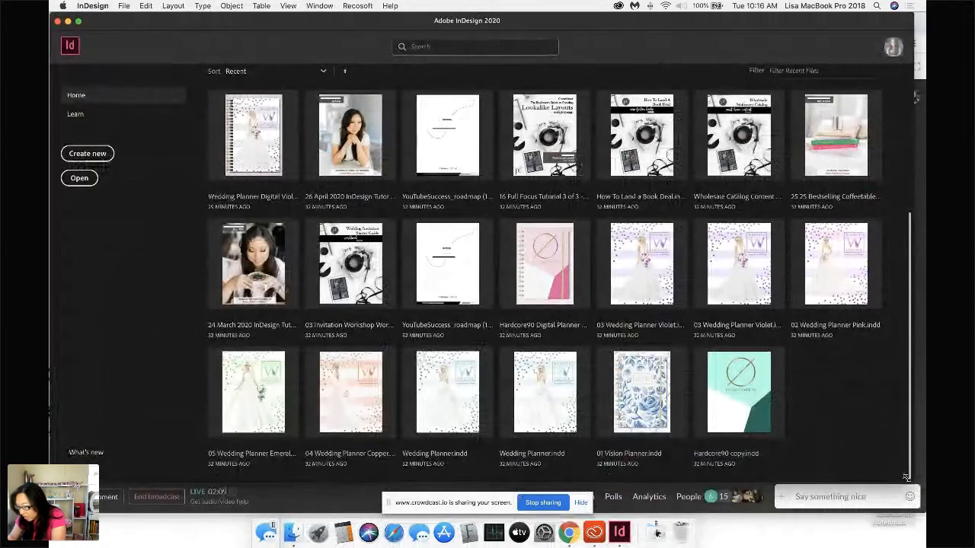
Step: Compare the recent files sorted by name, size and kind, and restore the Recent sort order
left_click_drag(907, 478, 922, 490)
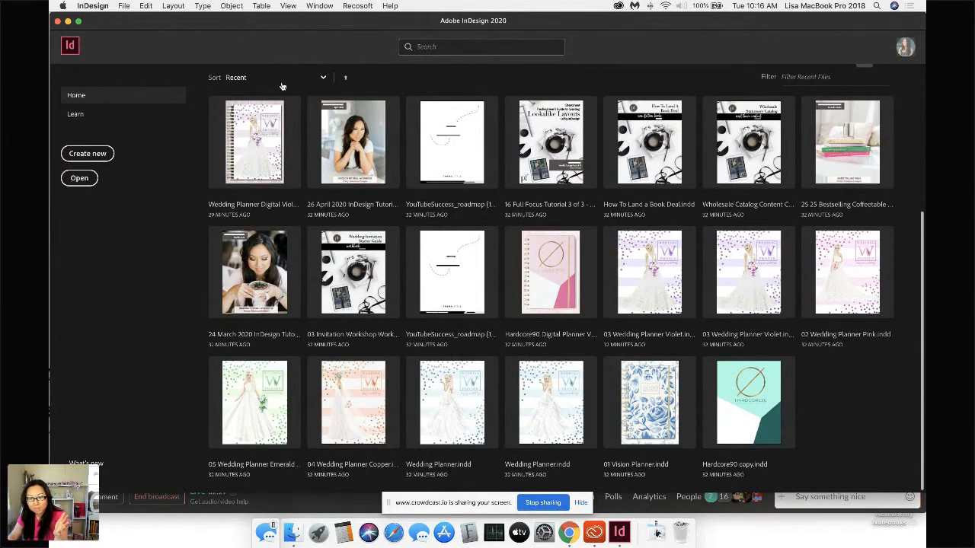
left_click(322, 78)
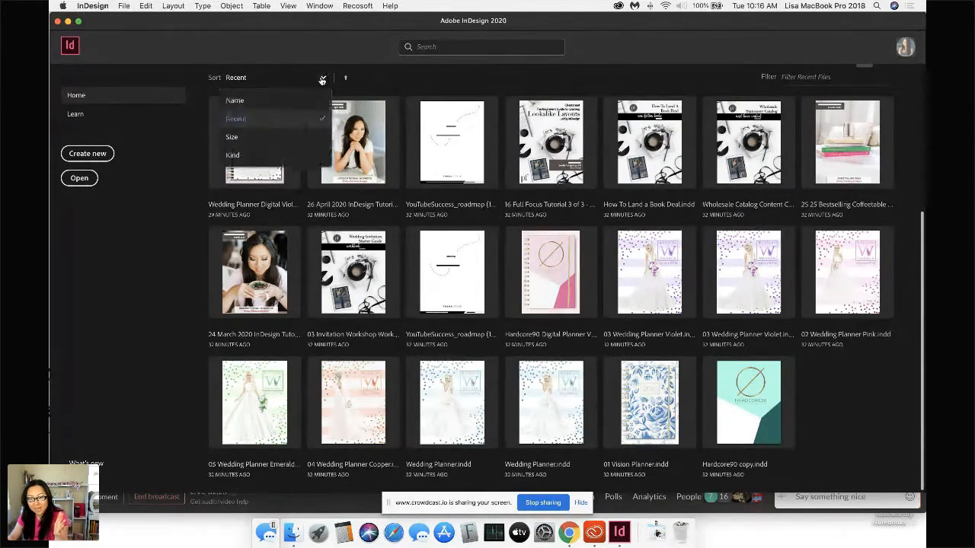
left_click(268, 106)
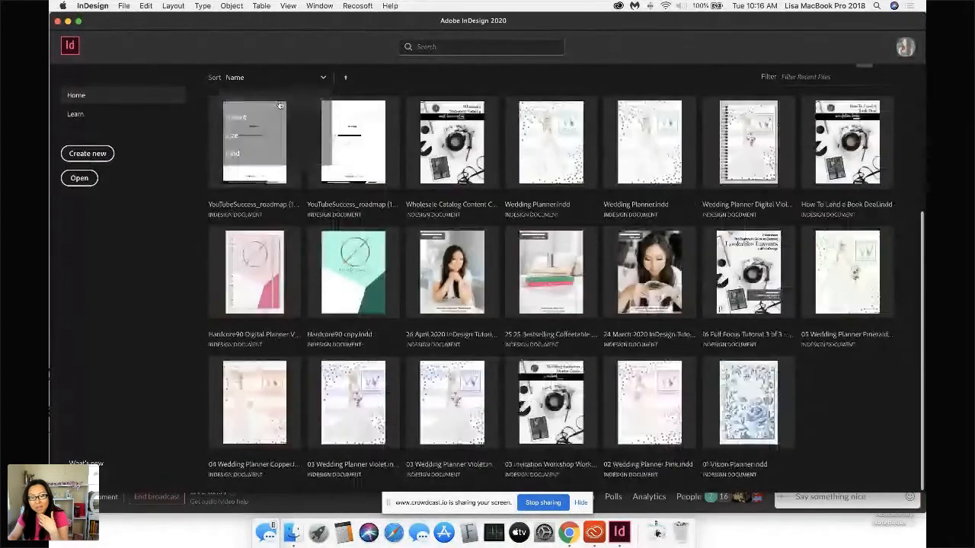
left_click(322, 80)
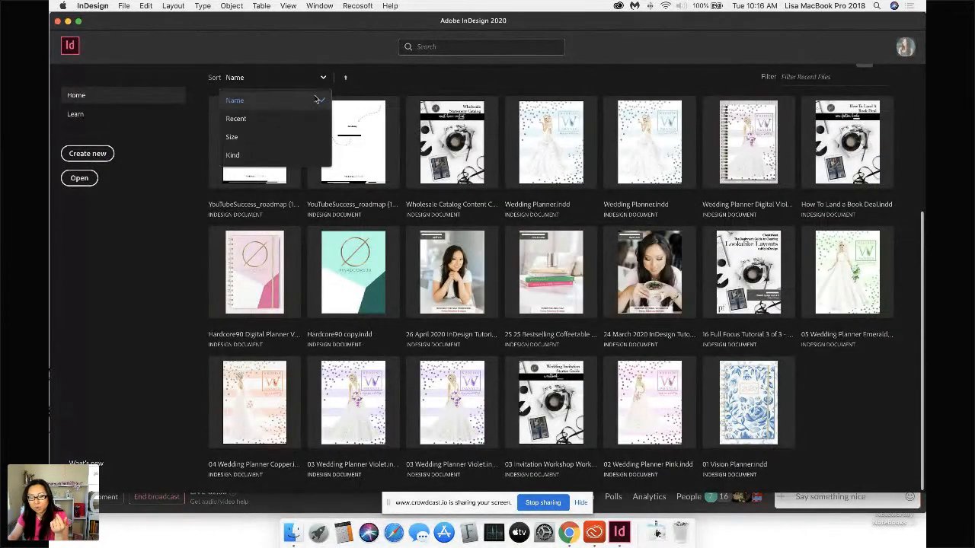
left_click(271, 137)
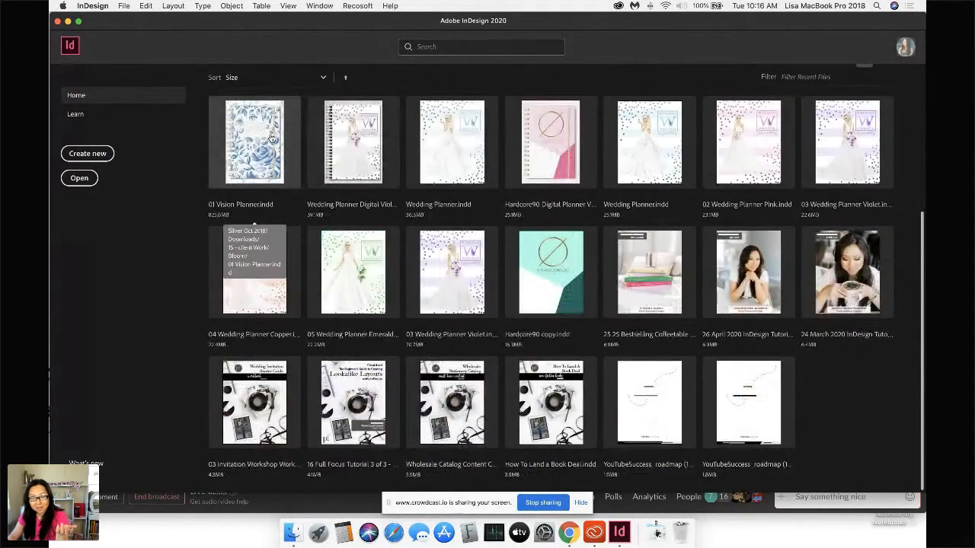
left_click(322, 79)
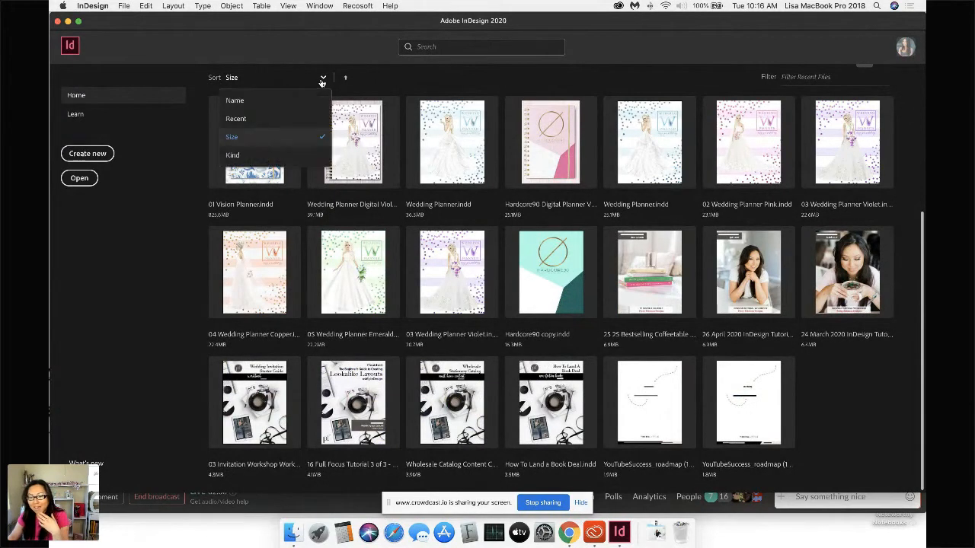
left_click(282, 155)
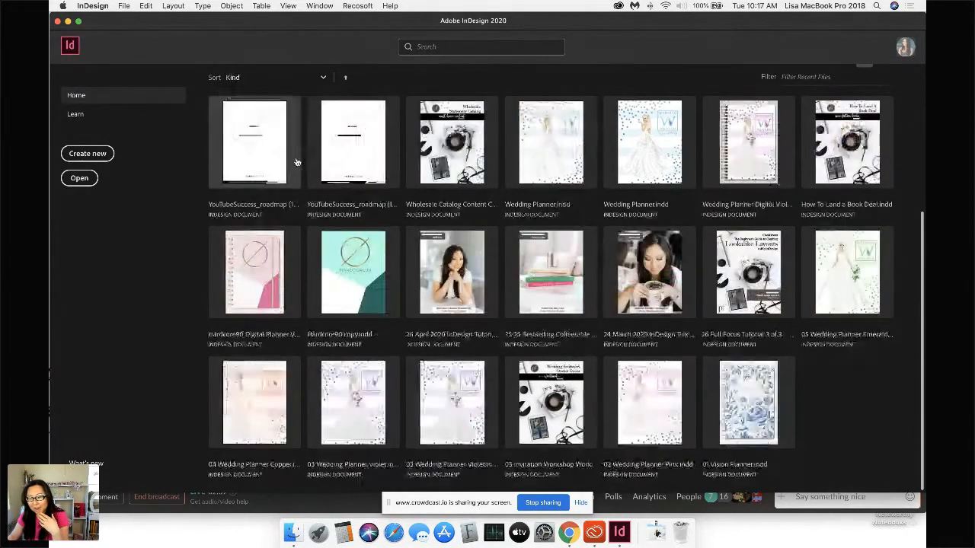
left_click(323, 78)
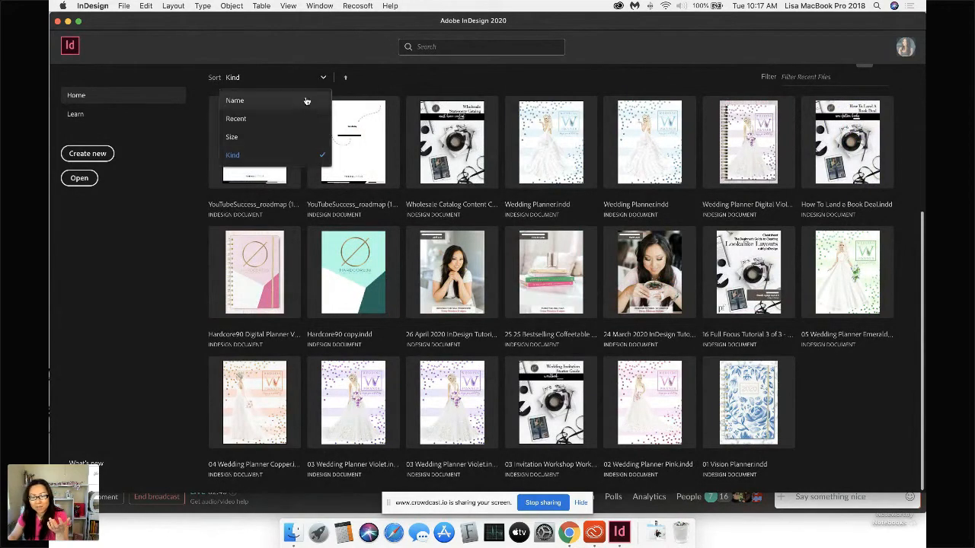
left_click(301, 118)
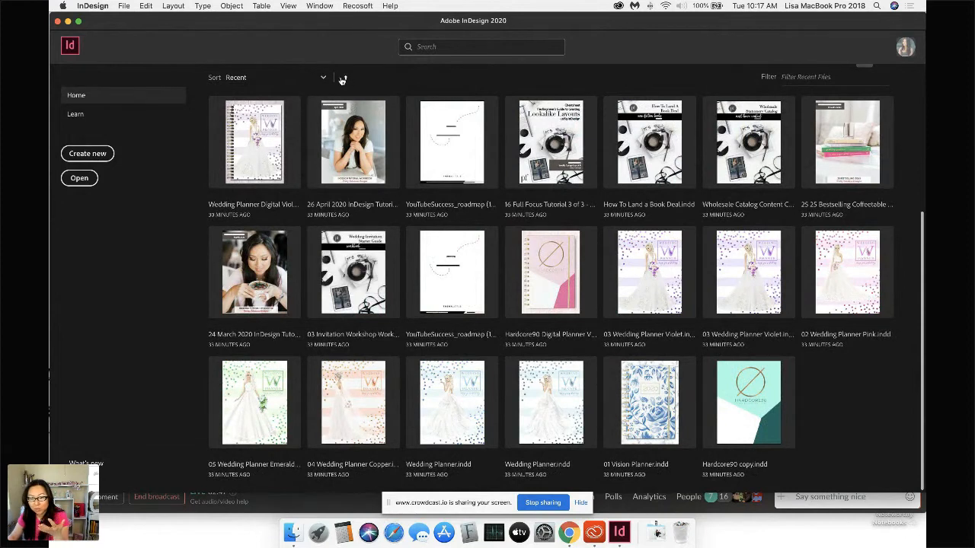
Step: Review the list of recently opened documents without opening any of them
left_click(128, 7)
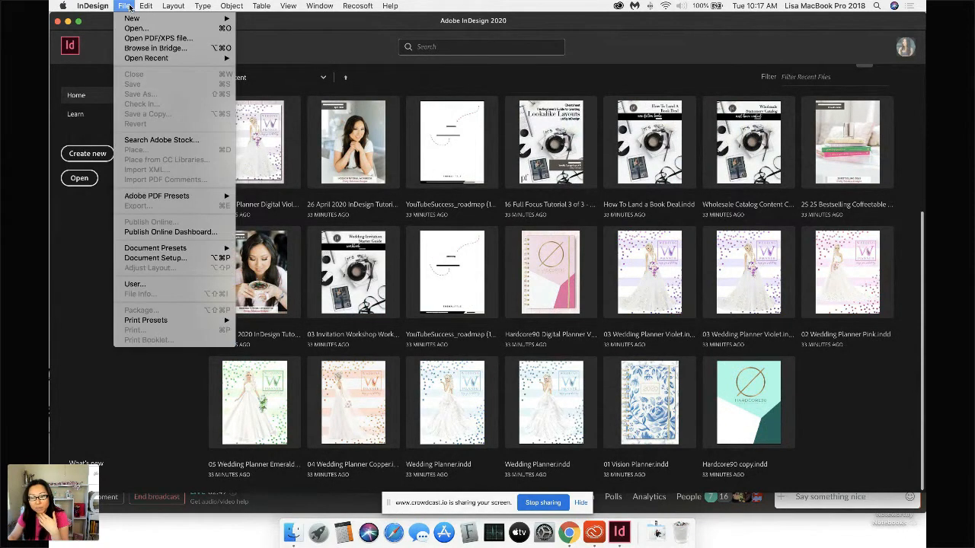
mouse_move(155, 59)
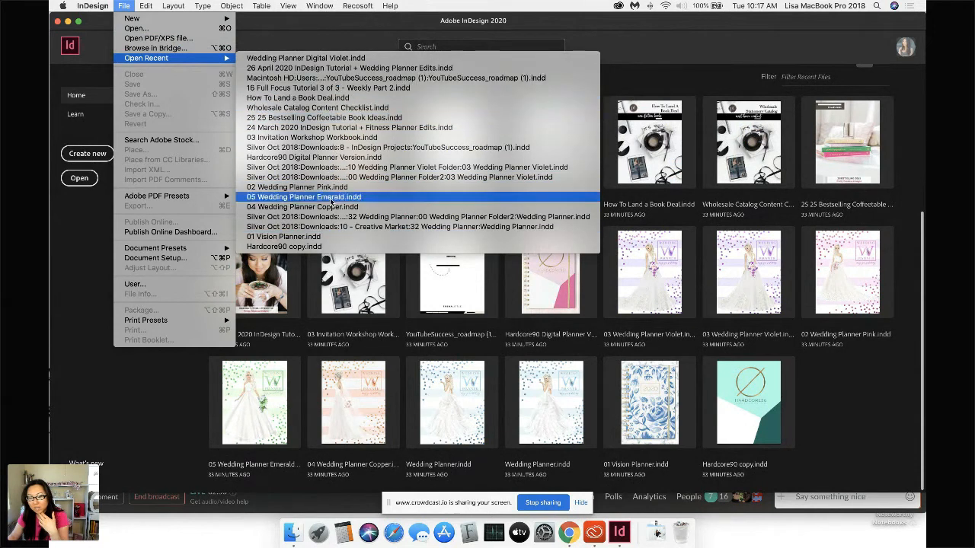
left_click(645, 70)
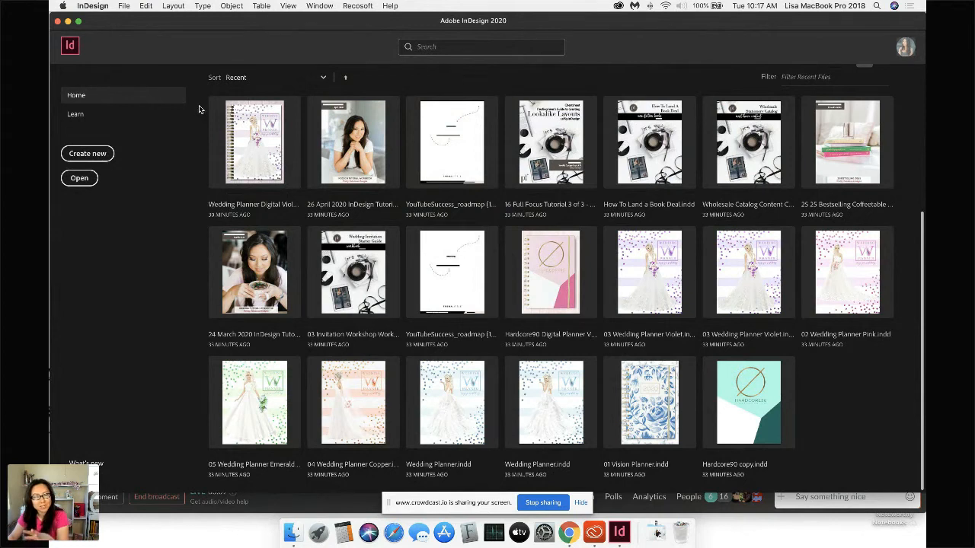
Step: Browse the web tutorials offered in the Learn section and return to the recent files on the Home screen
left_click(104, 118)
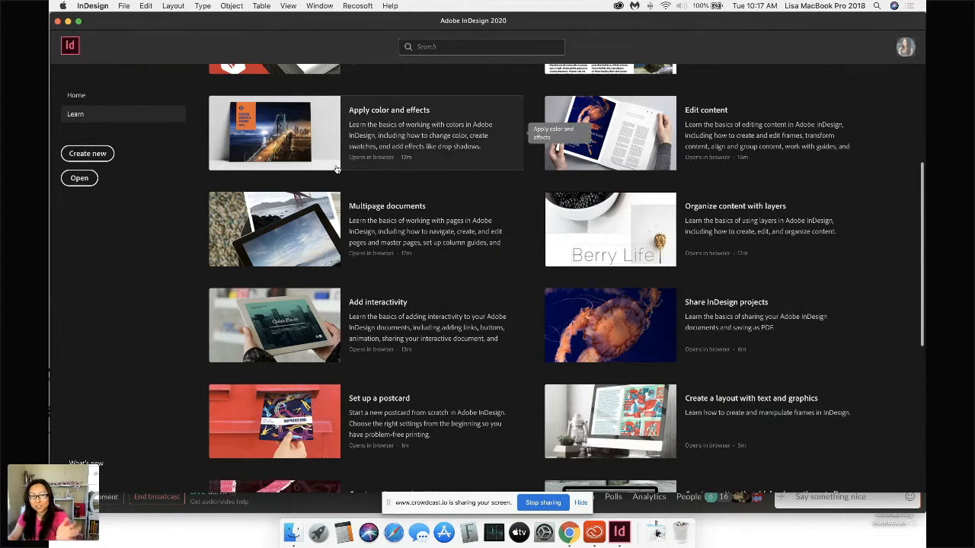
scroll(336, 169, "up", 6)
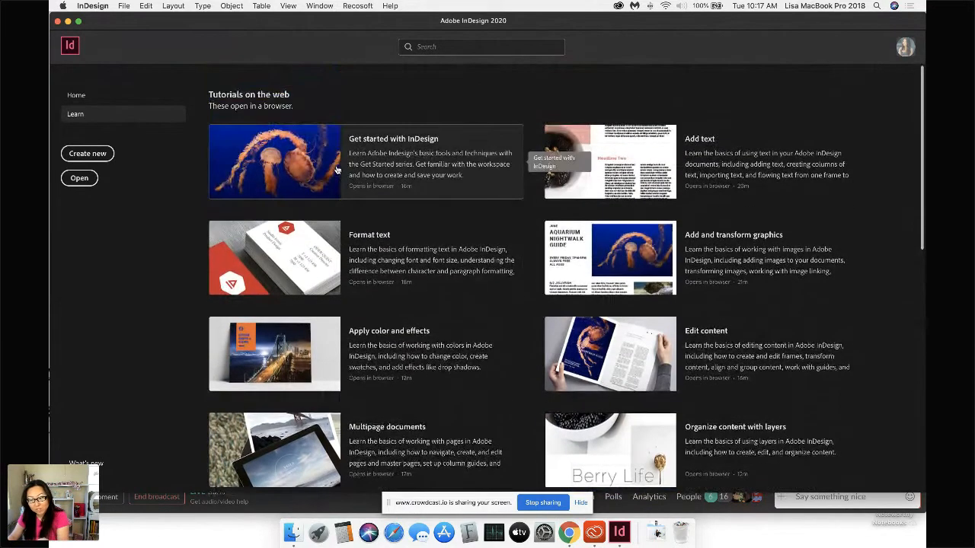
scroll(336, 170, "down", 5)
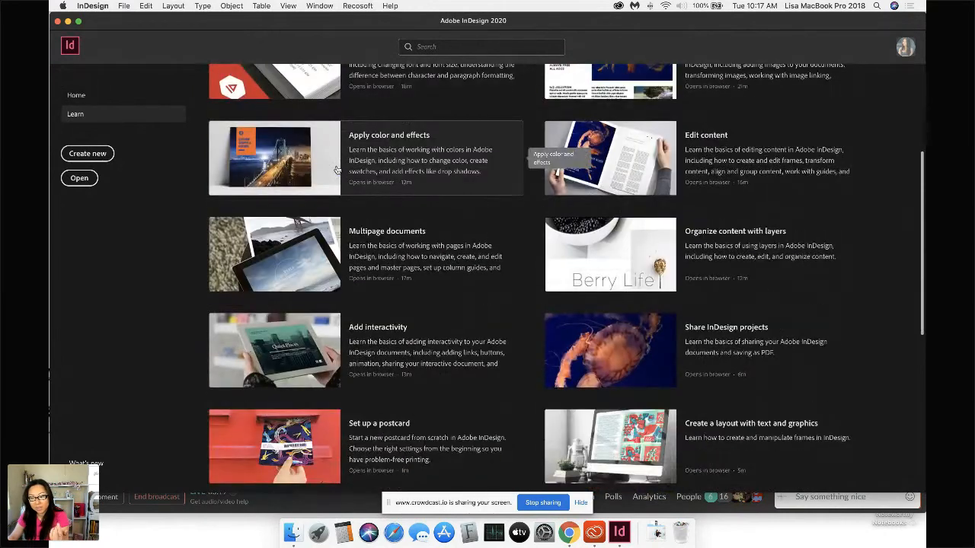
scroll(336, 169, "down", 1)
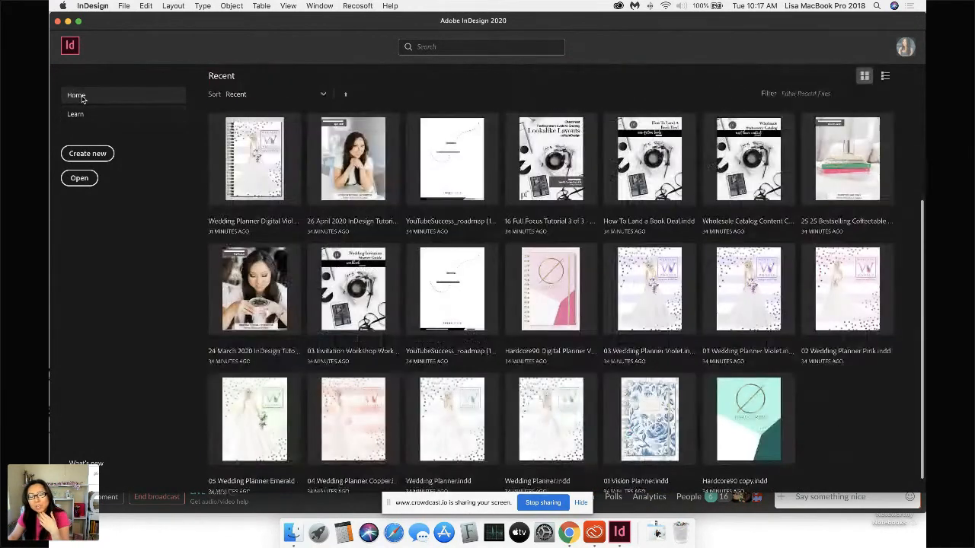
left_click(83, 97)
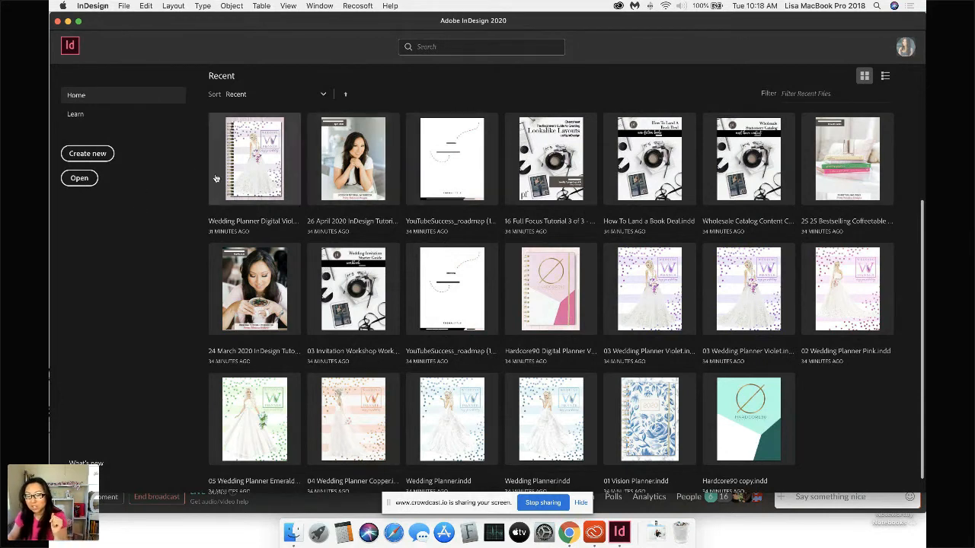
Step: Create a new blank document with the preselected preset and settings
left_click(88, 153)
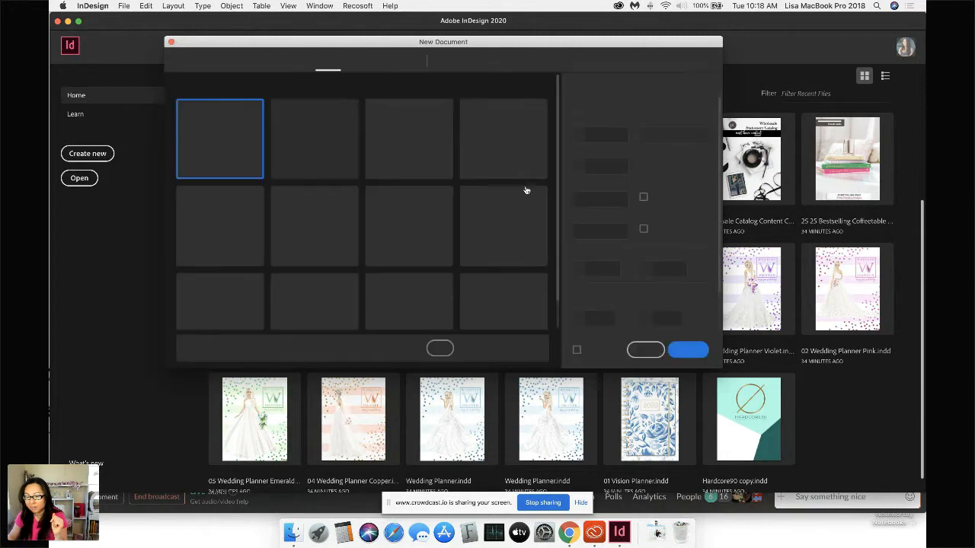
left_click(681, 350)
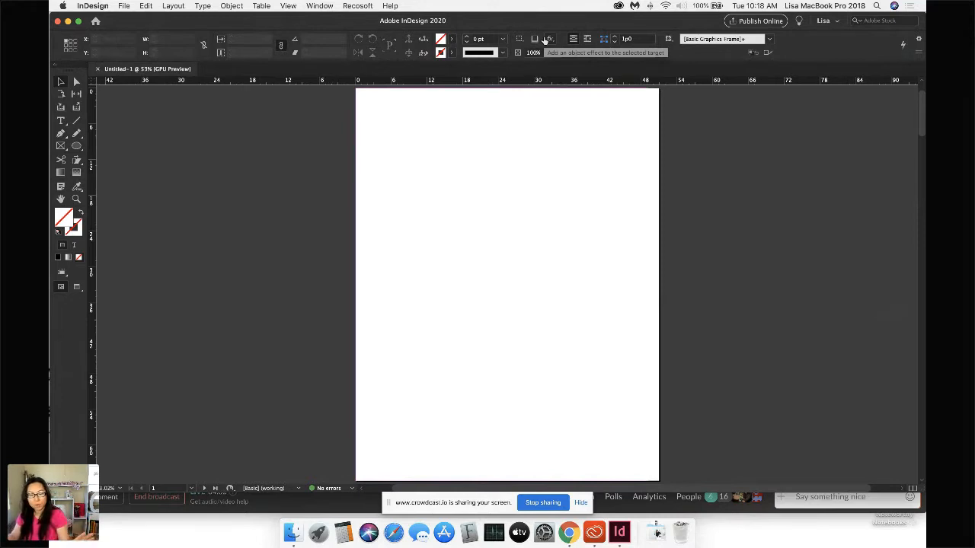
Step: Try out the Essentials workspace and the Digital Publishing workspace on the blank document
left_click(325, 6)
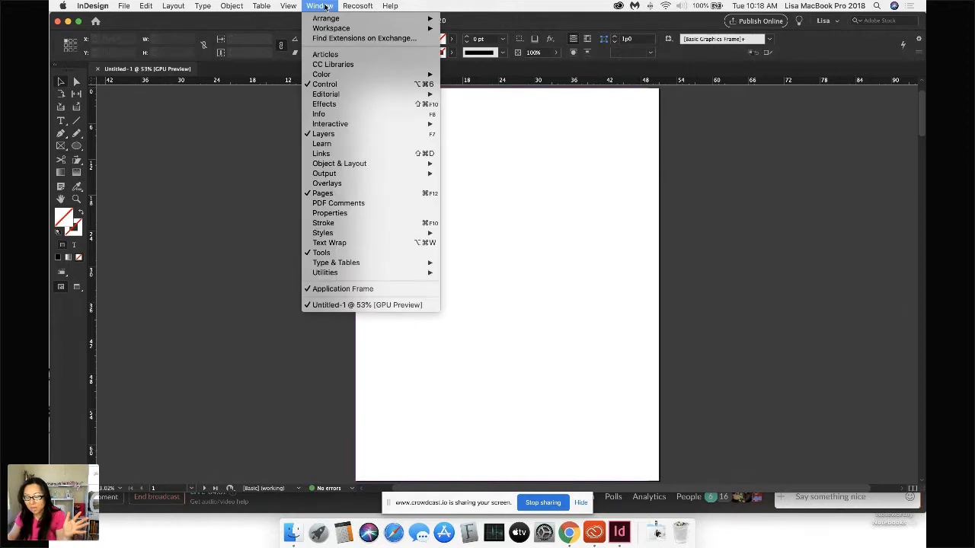
mouse_move(328, 22)
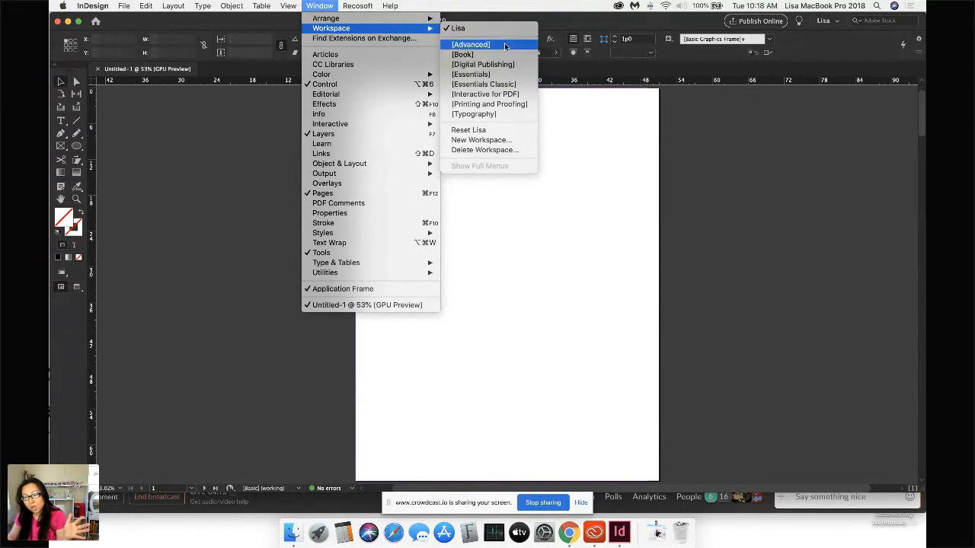
left_click(506, 74)
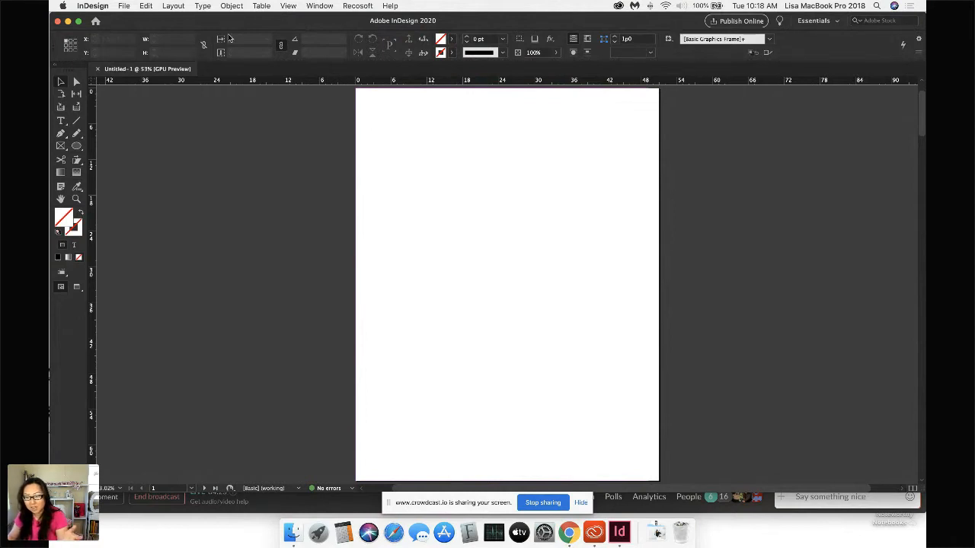
left_click(312, 8)
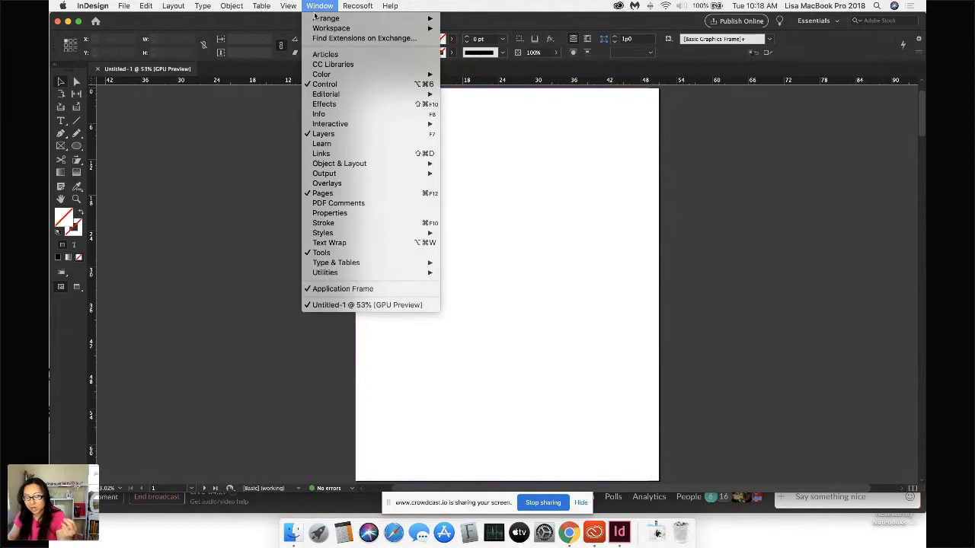
left_click(493, 66)
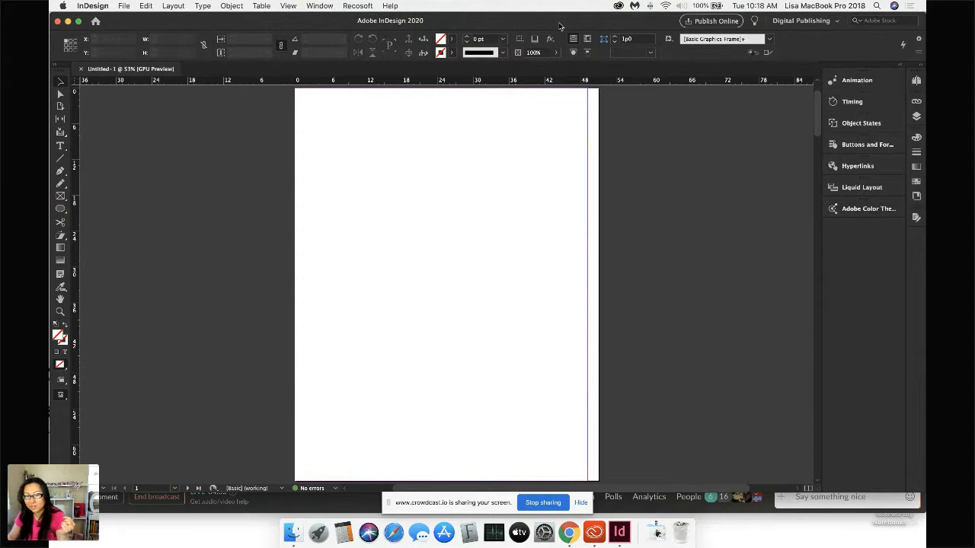
Step: Try out the Interactive for PDF workspace and the Printing and Proofing workspace
left_click(333, 6)
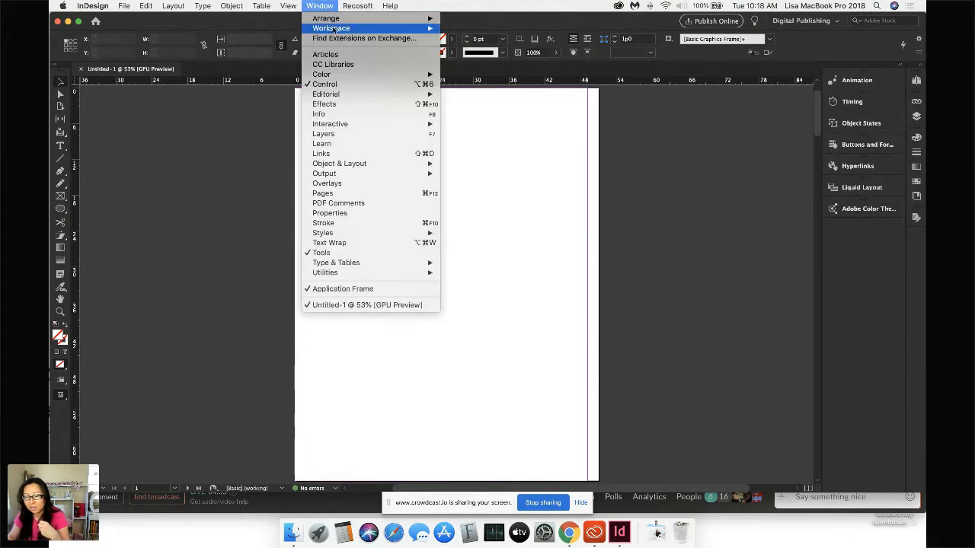
mouse_move(336, 31)
left_click(507, 94)
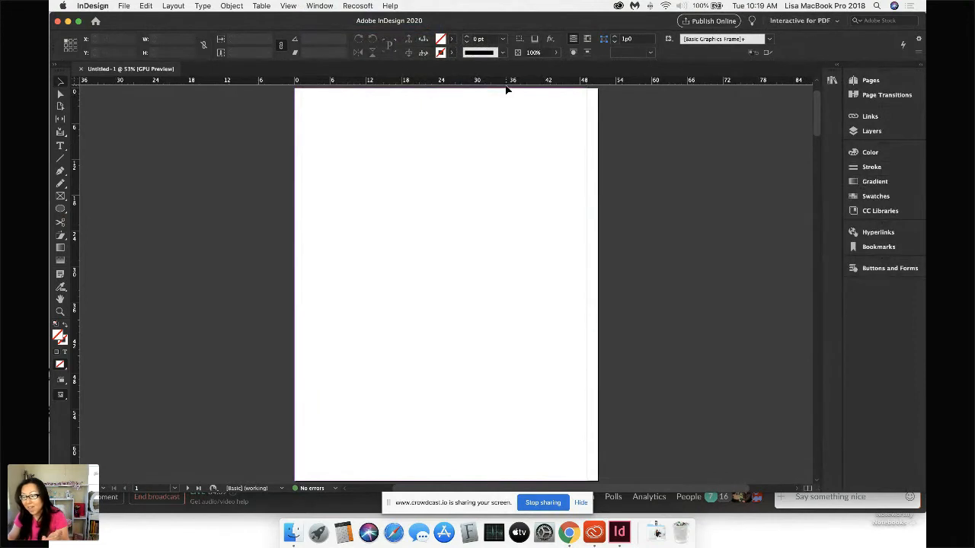
left_click(326, 6)
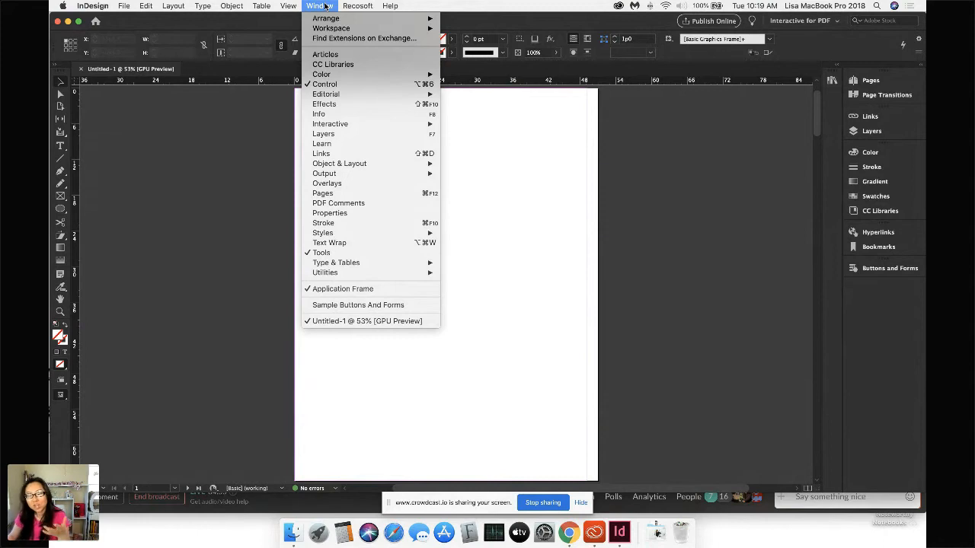
mouse_move(343, 29)
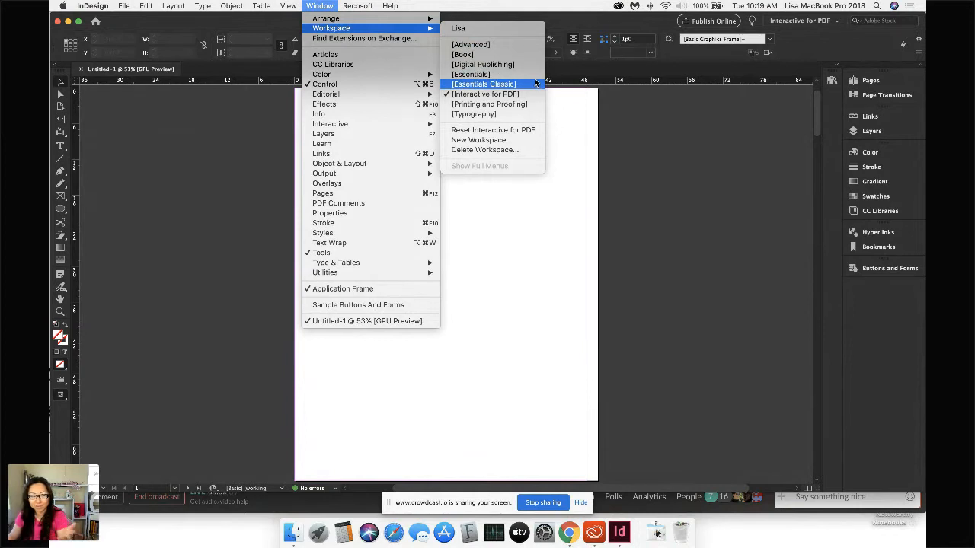
left_click(533, 103)
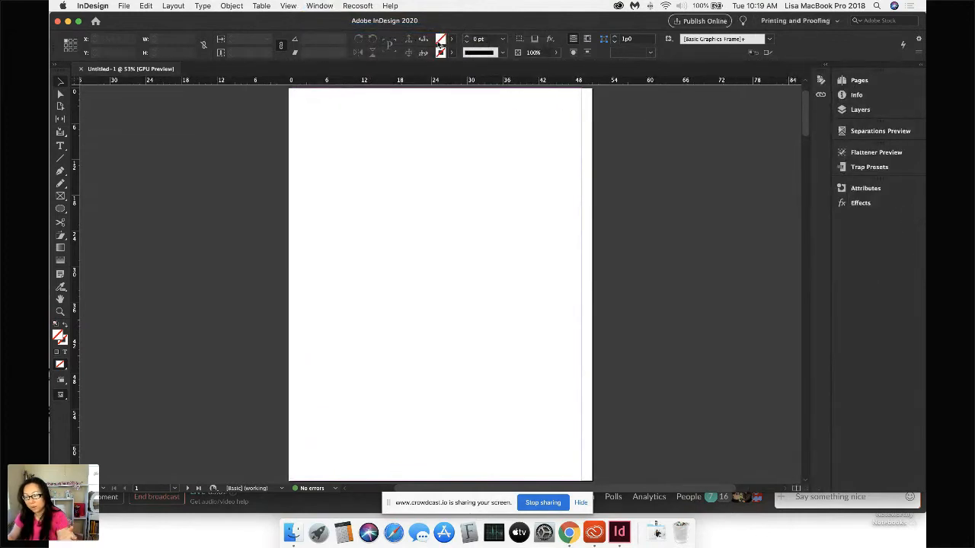
Step: Switch to the Typography workspace and save its layout as a new workspace named with the owner's first name followed by "Space #2"
left_click(316, 7)
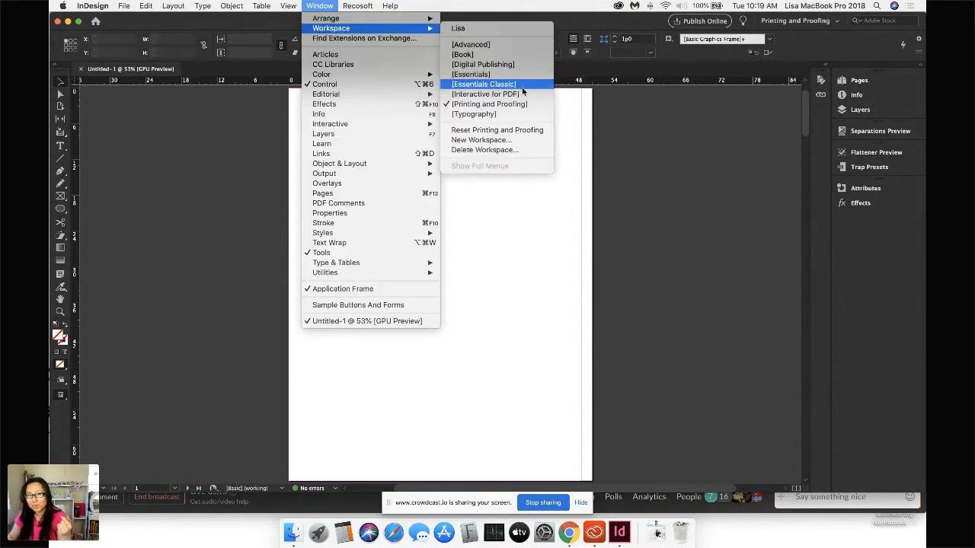
left_click(523, 115)
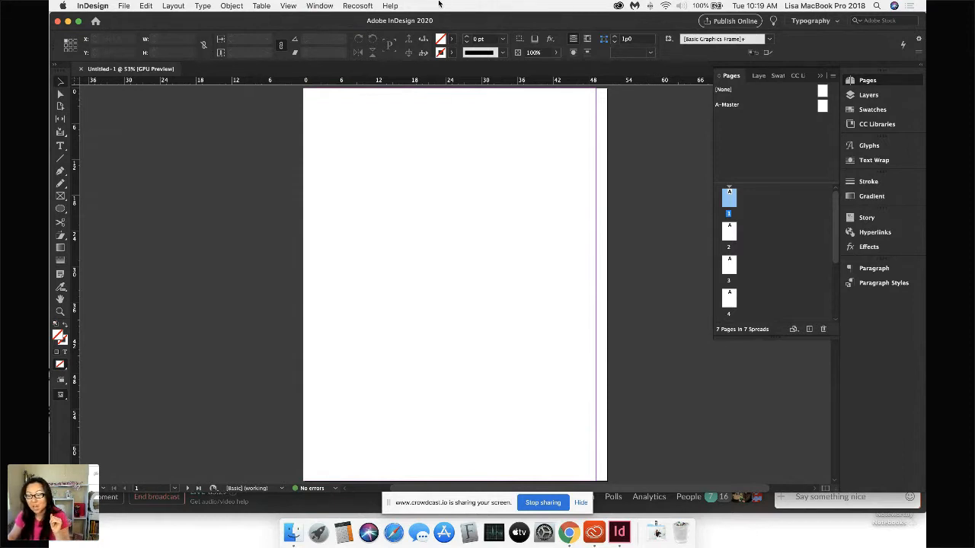
left_click(325, 7)
mouse_move(332, 29)
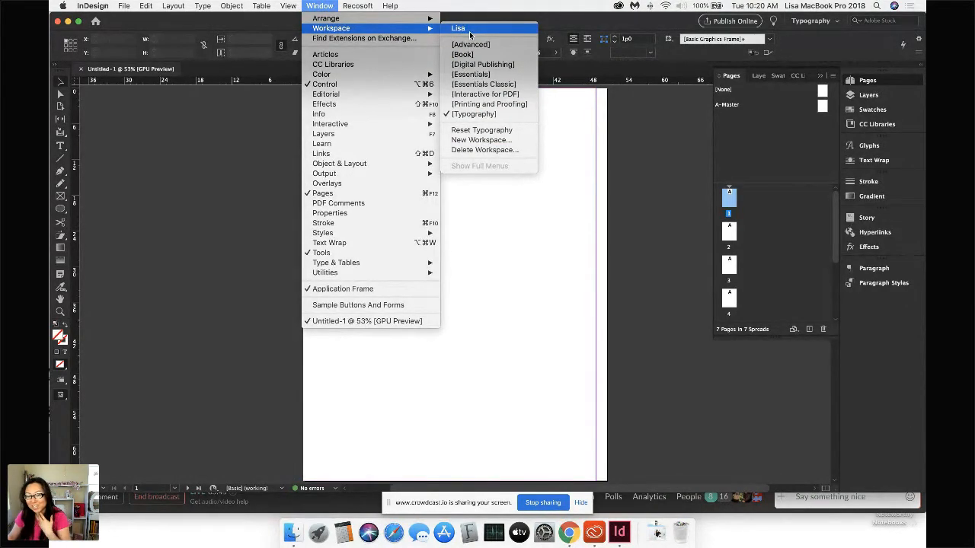
left_click(523, 143)
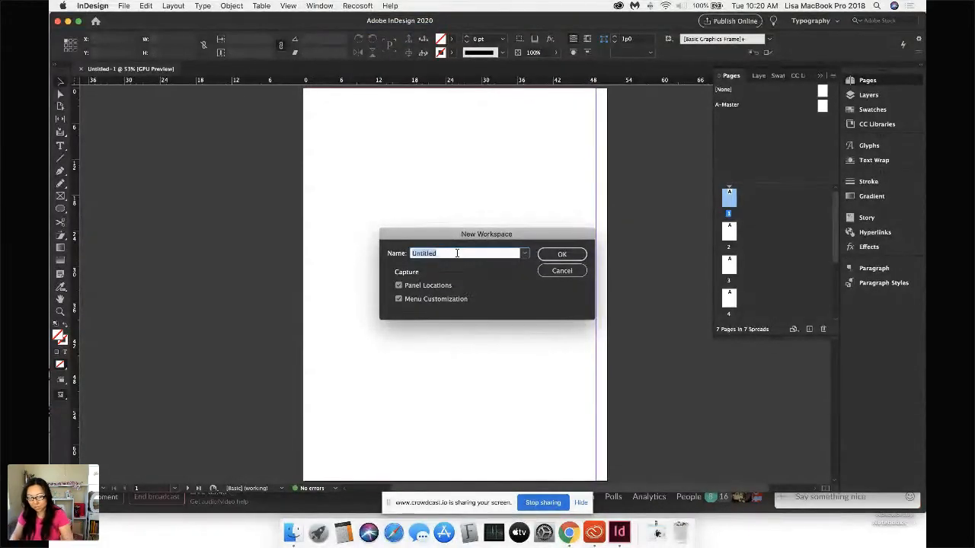
type("Lisa Space #2")
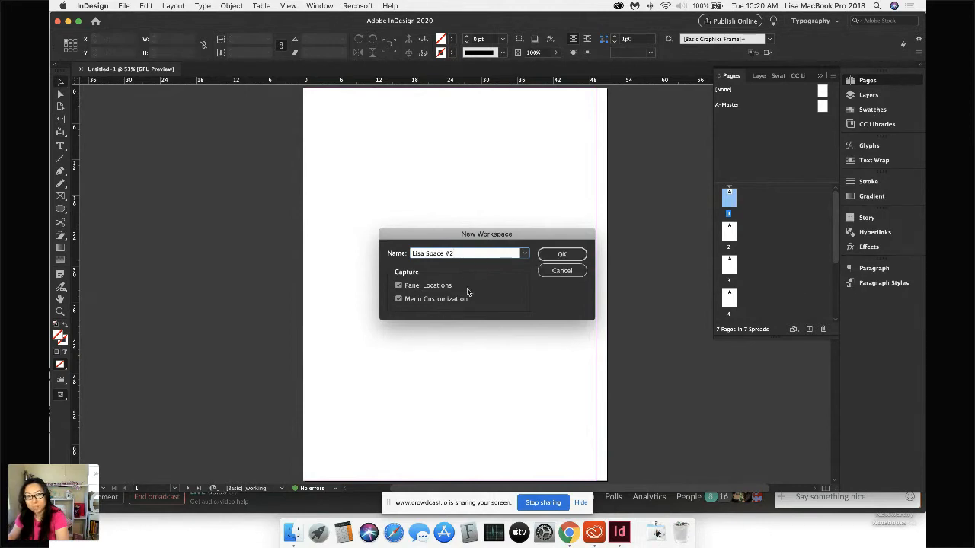
left_click(562, 258)
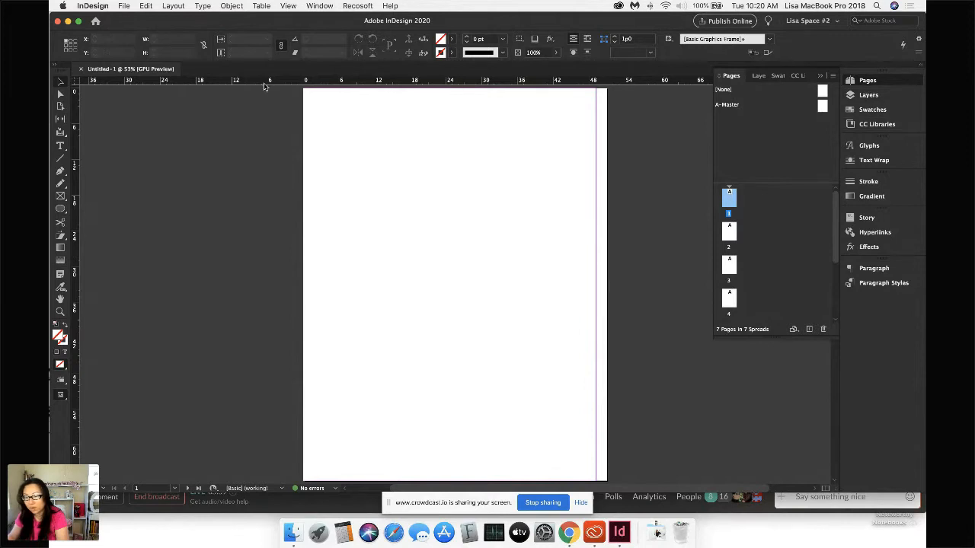
Step: Close the current document and create another new one with the preselected recent preset and settings
left_click(83, 69)
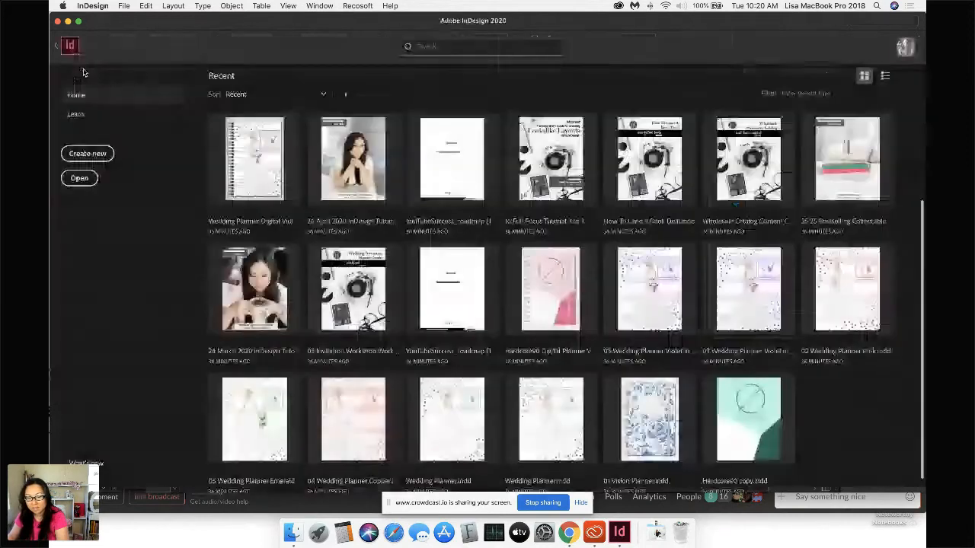
left_click(88, 153)
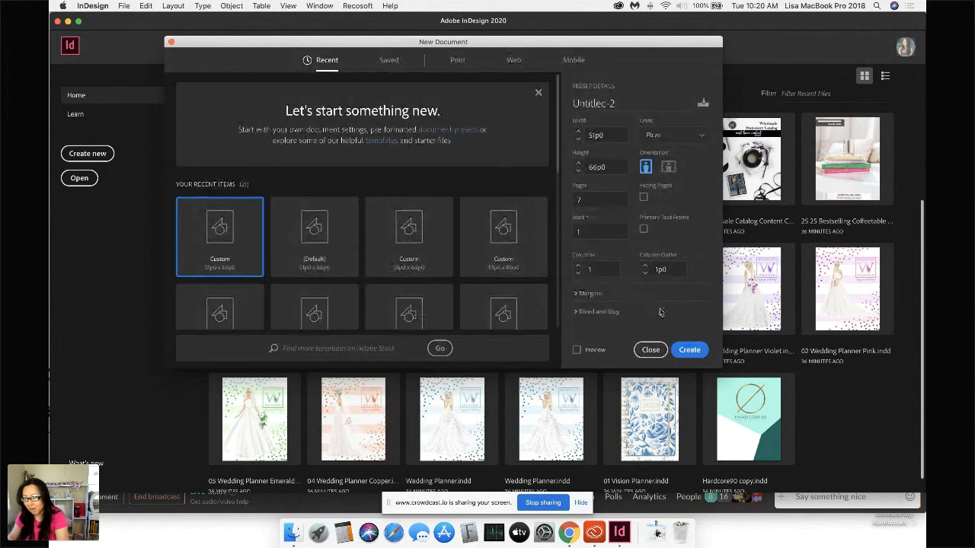
left_click(690, 349)
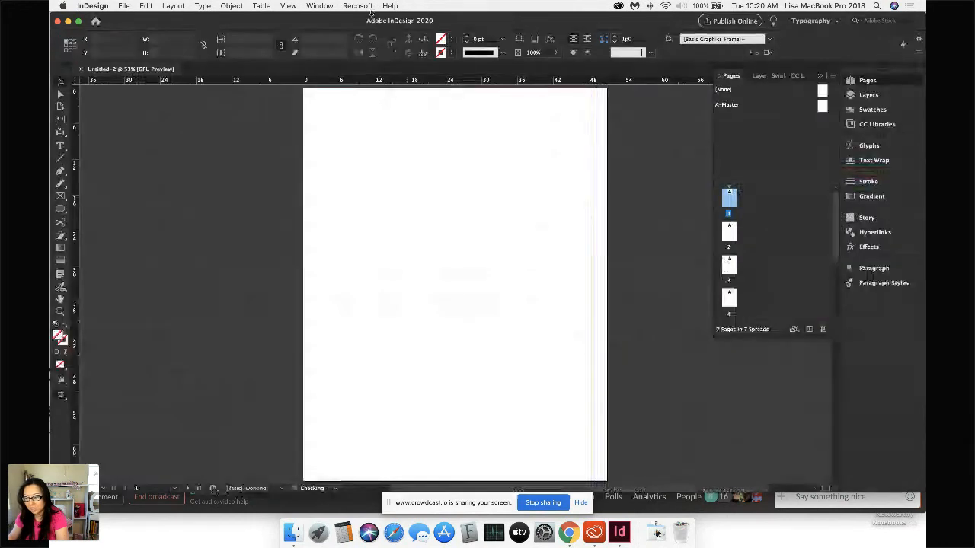
Step: Try out the Book workspace on the new document and switch back to the saved custom "Space #2" workspace
left_click(323, 7)
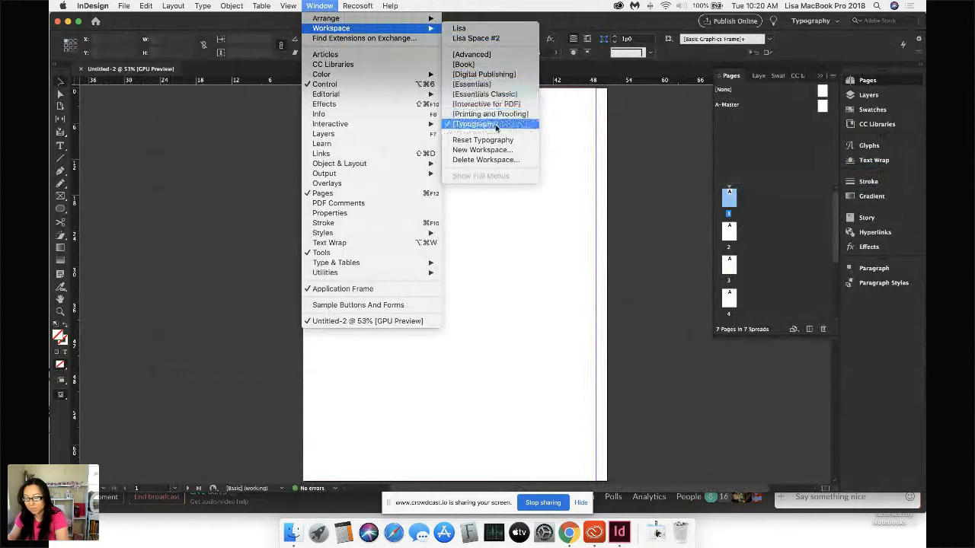
left_click(464, 64)
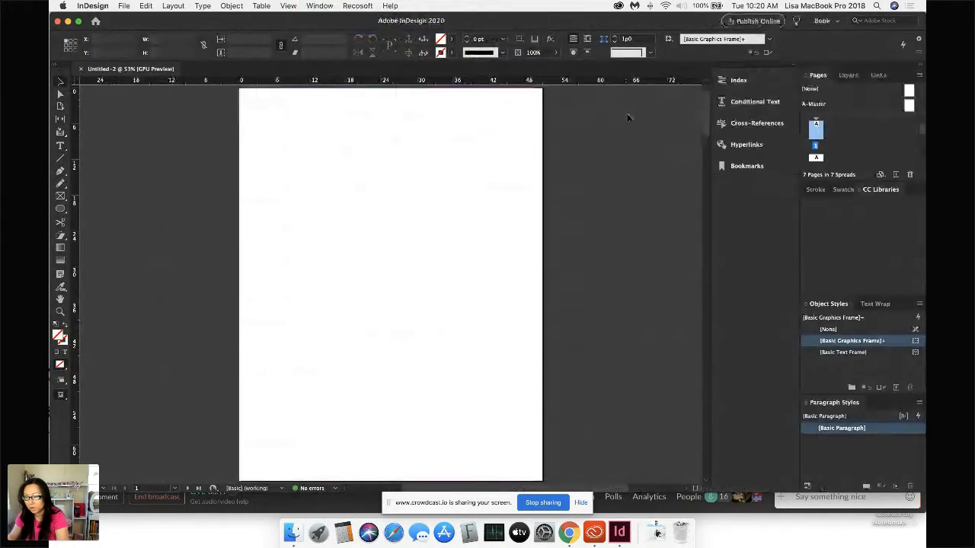
left_click(320, 6)
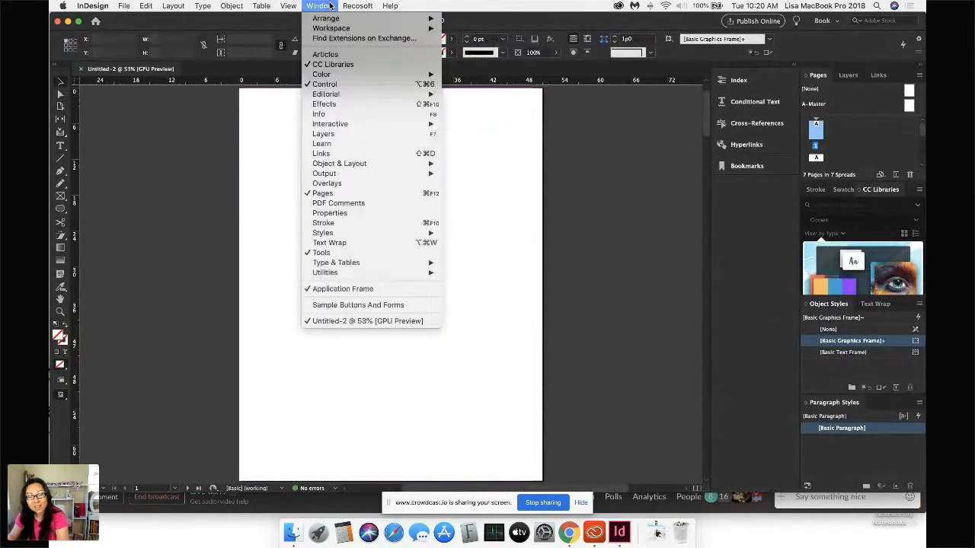
mouse_move(334, 21)
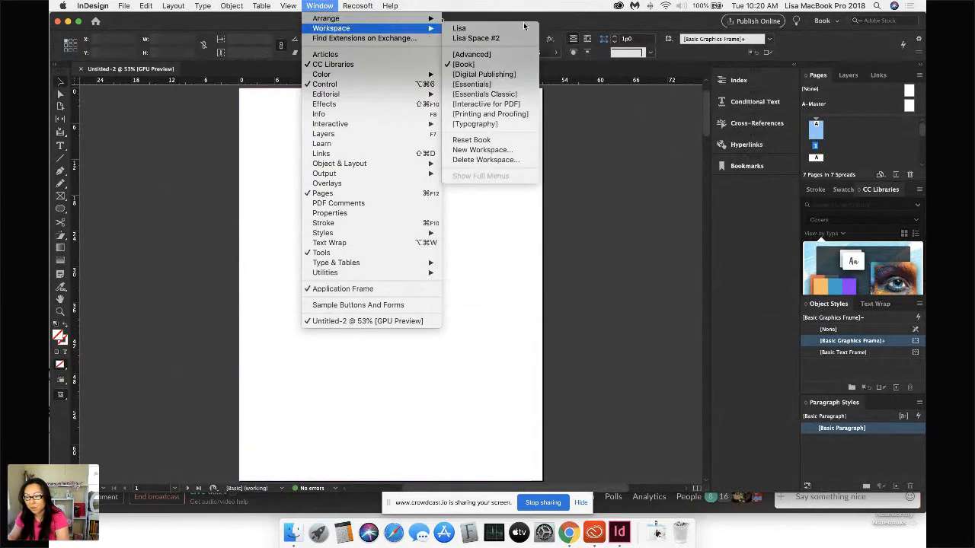
left_click(512, 38)
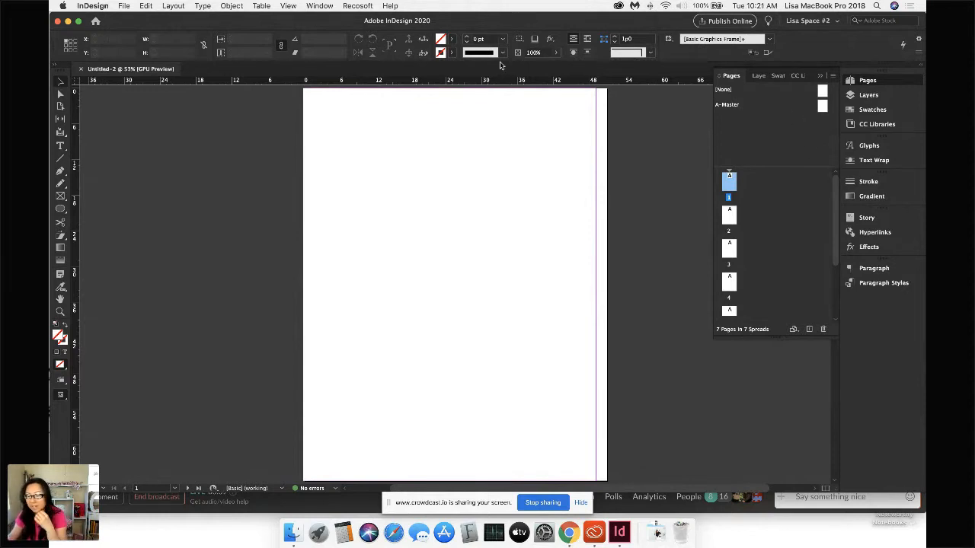
Step: Show the Paragraph Styles panel and split it from the Paragraph panel into its own group below it
left_click(318, 6)
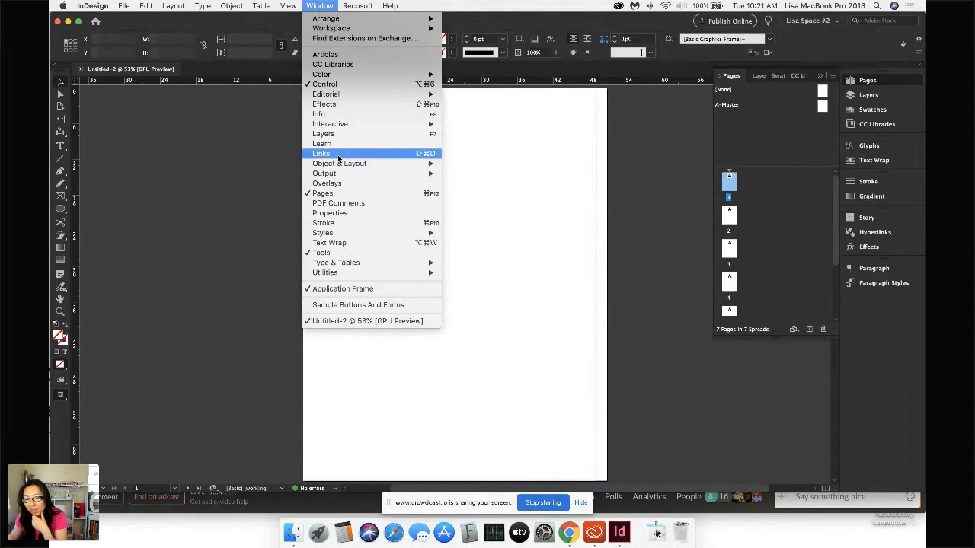
mouse_move(364, 235)
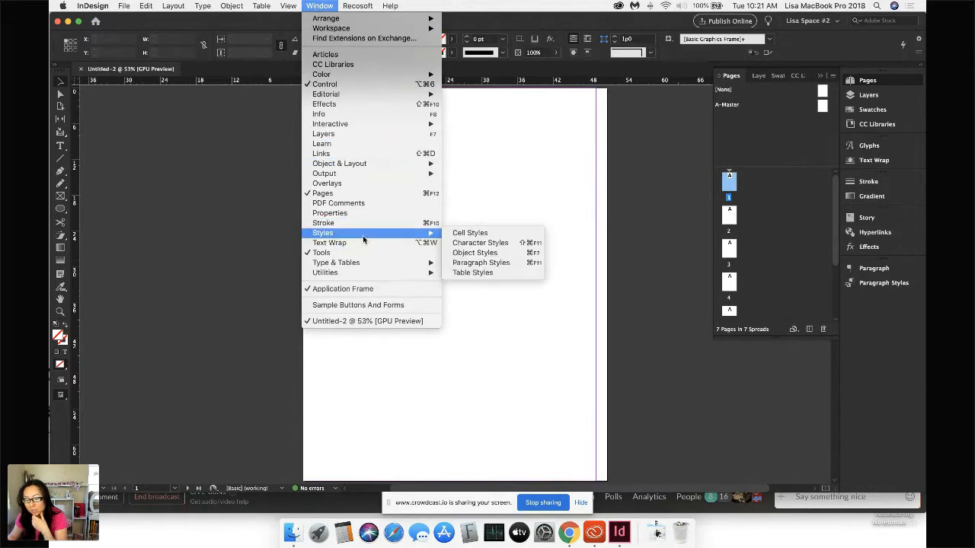
left_click(510, 263)
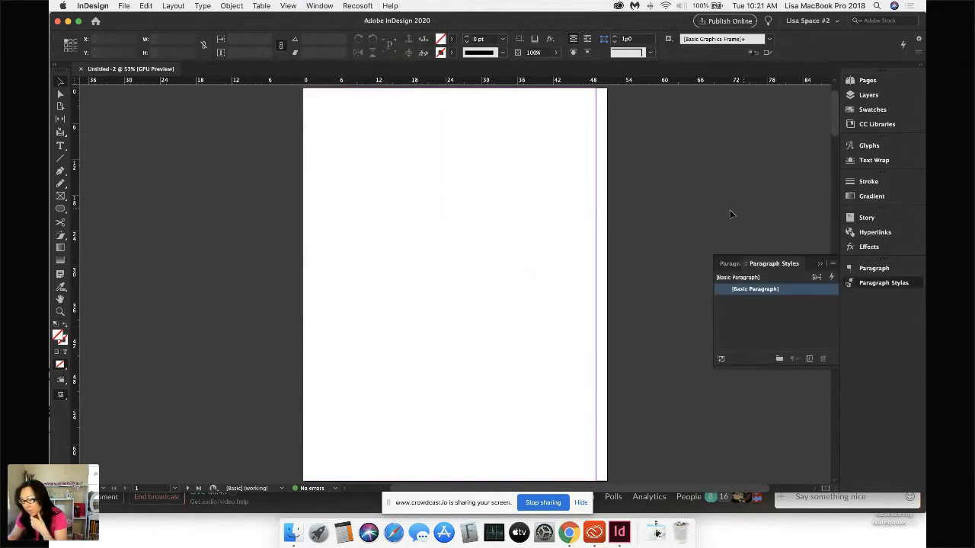
left_click_drag(750, 263, 877, 302)
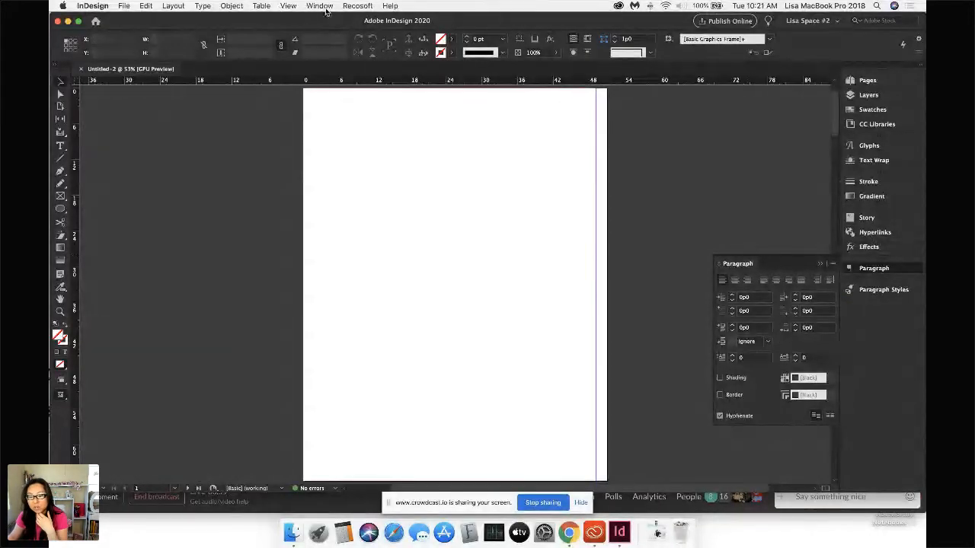
Step: Delete the custom workspace named with the owner's first name followed by "Space #2"
left_click(320, 6)
mouse_move(333, 30)
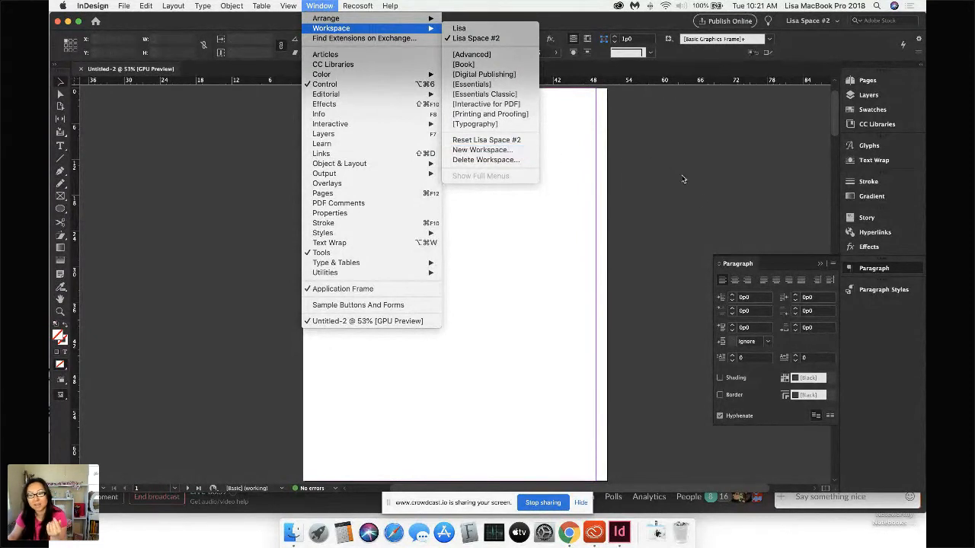
left_click(701, 201)
left_click(319, 6)
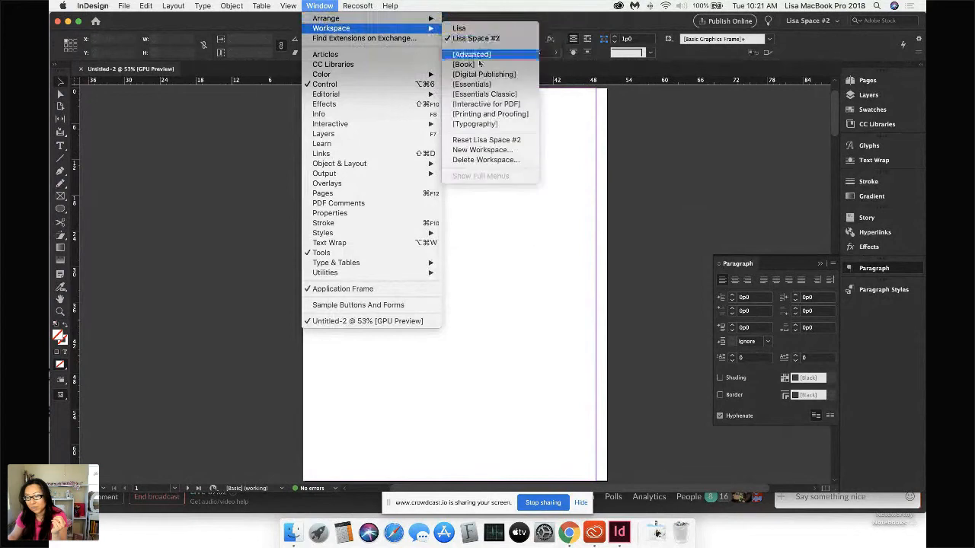
left_click(486, 160)
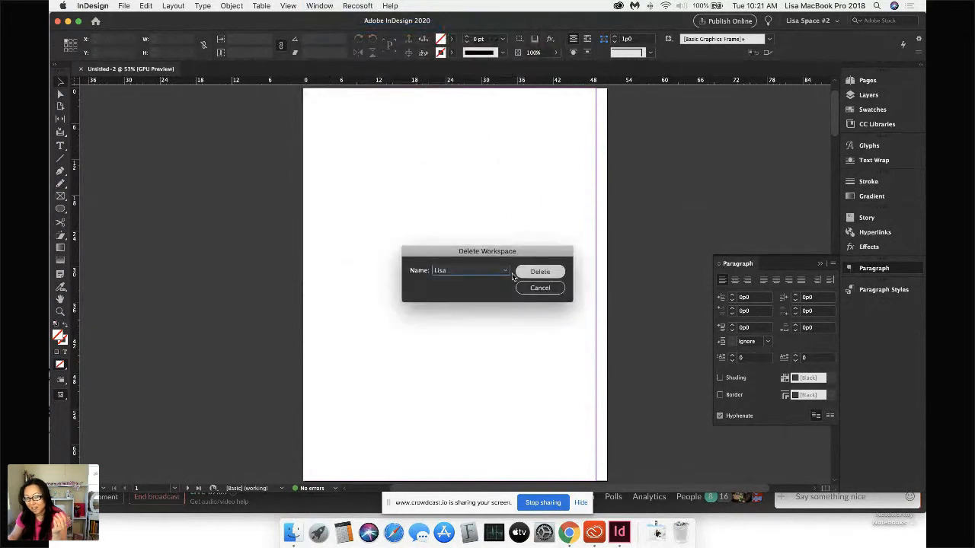
left_click(505, 271)
left_click(482, 294)
left_click(540, 272)
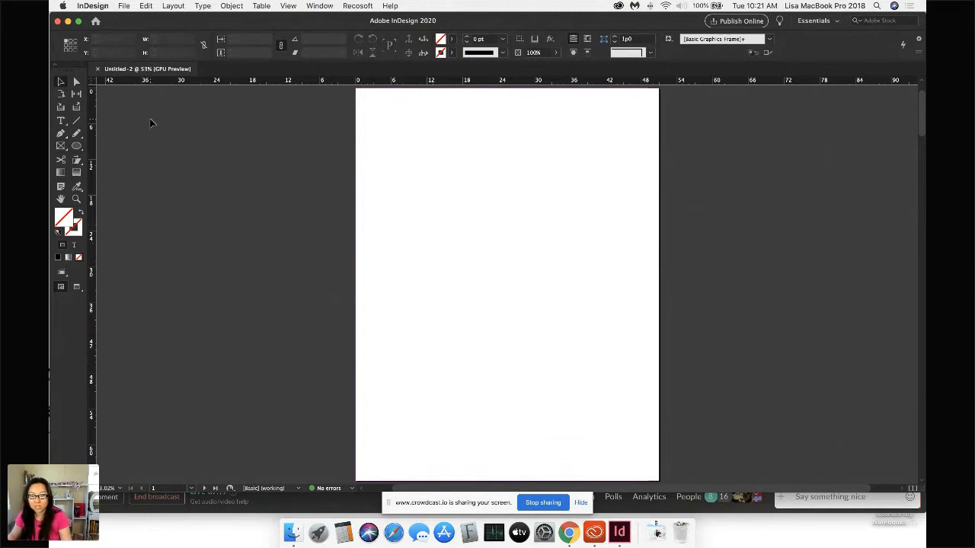
Step: Open the General preferences and look over the available options
left_click(70, 6)
mouse_move(79, 5)
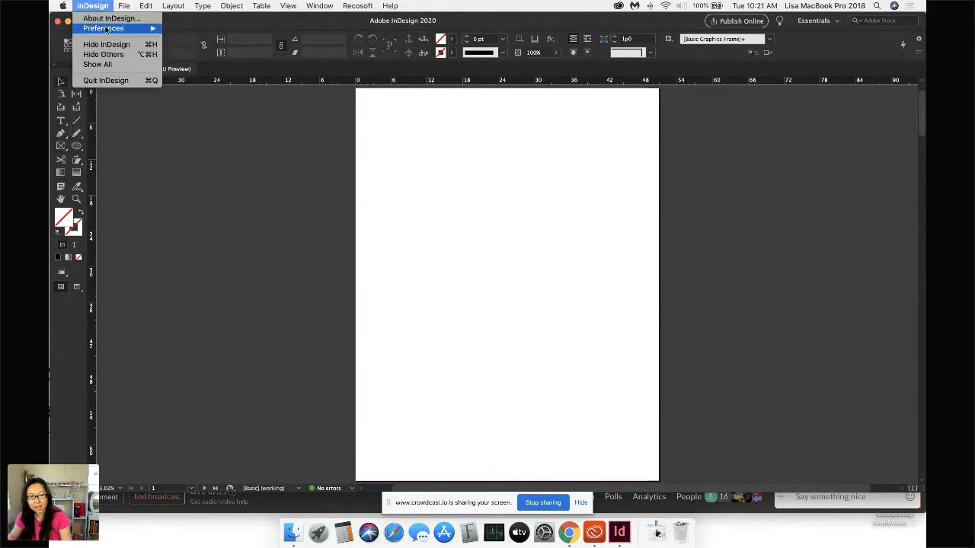
mouse_move(107, 29)
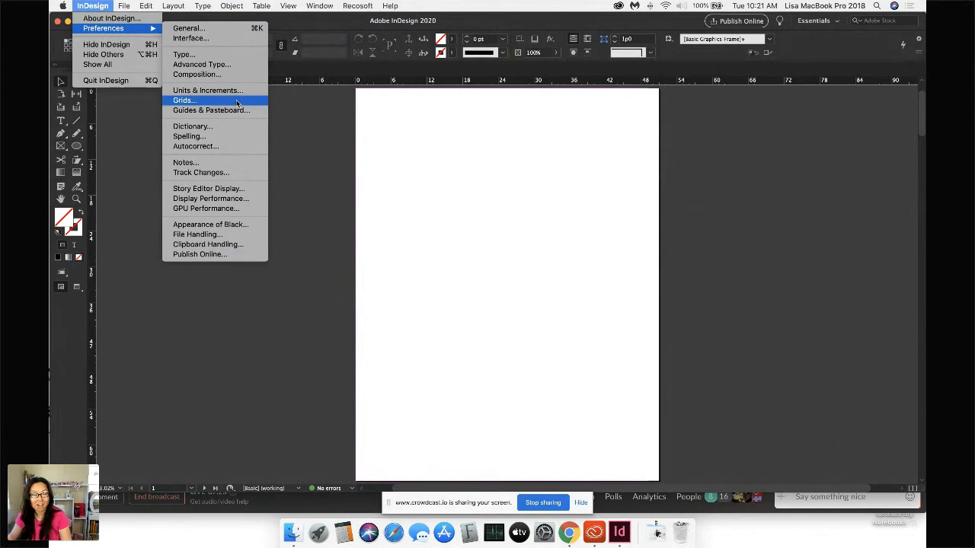
left_click(237, 29)
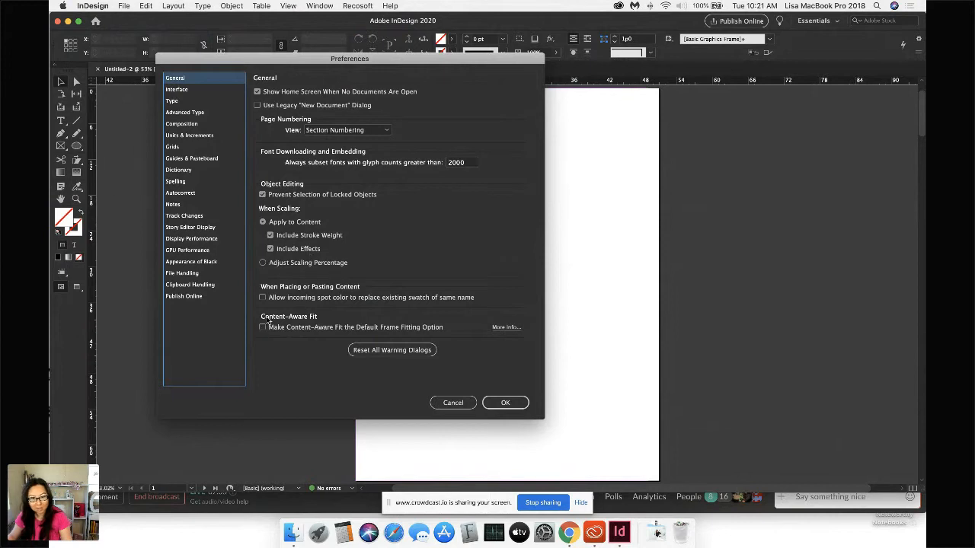
left_click(97, 7)
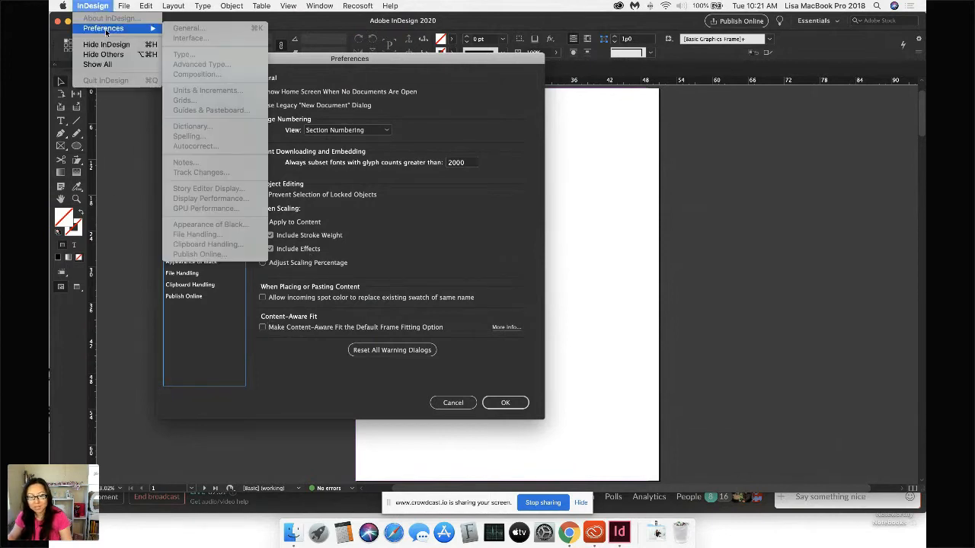
left_click(509, 4)
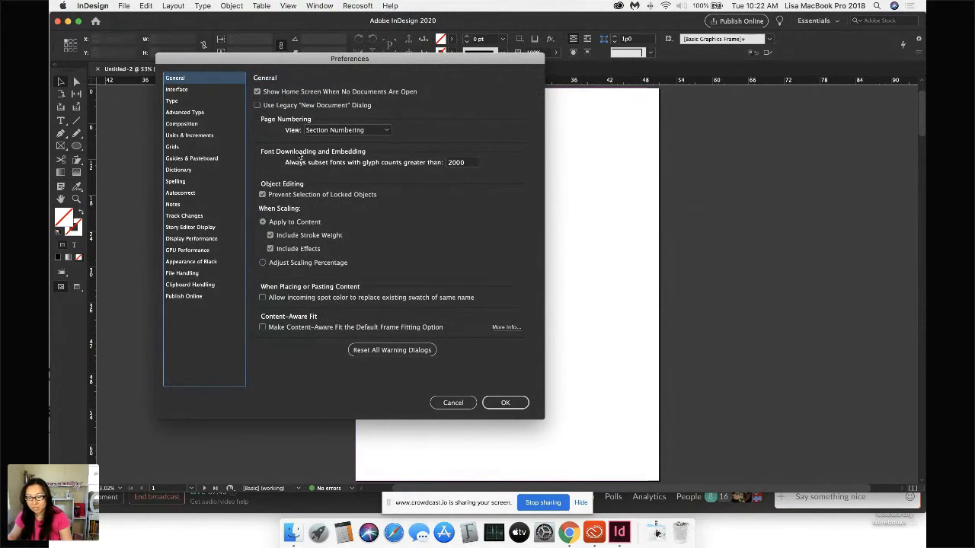
Step: Switch to Chrome, go from the video details in YouTube Studio to the channel videos, and open youtube.com
left_click(576, 531)
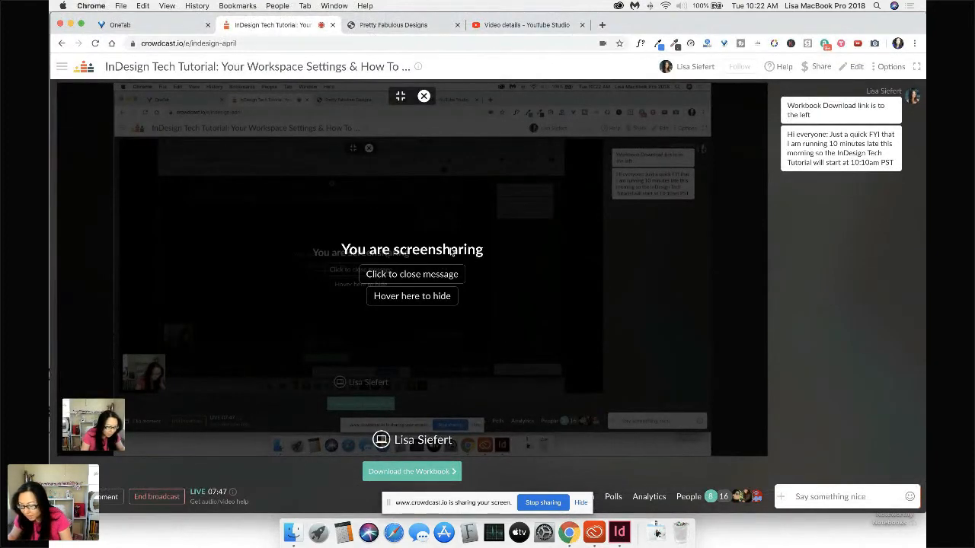
left_click(514, 25)
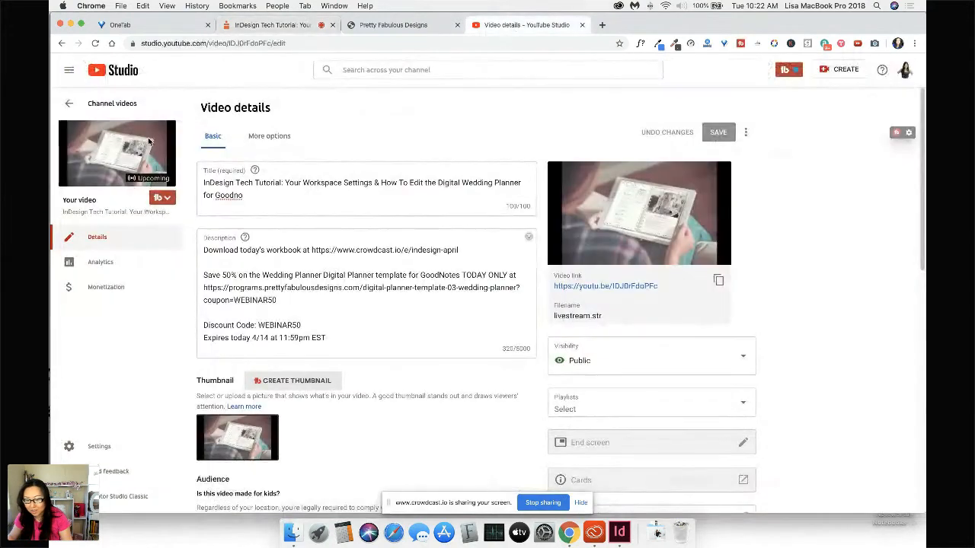
left_click(68, 104)
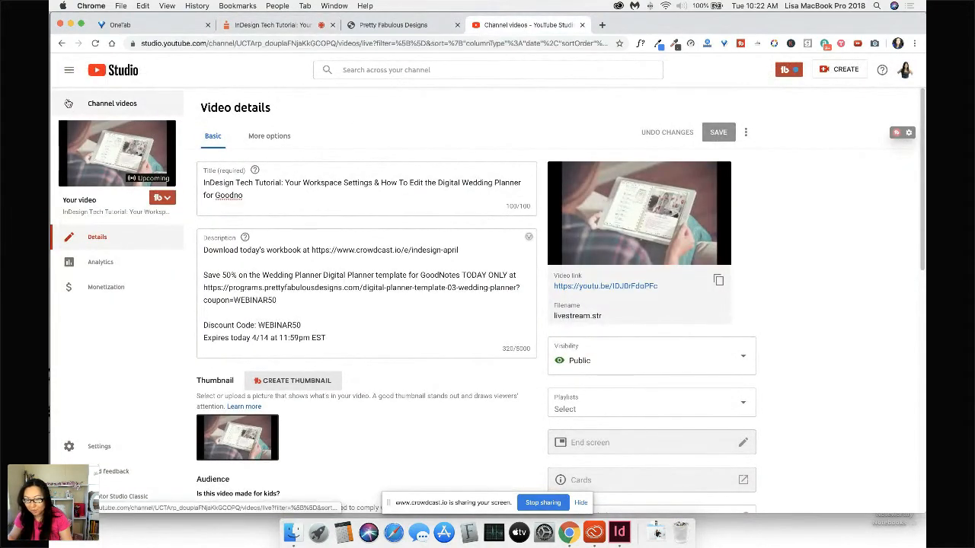
left_click(432, 70)
left_click(374, 43)
type("youtu")
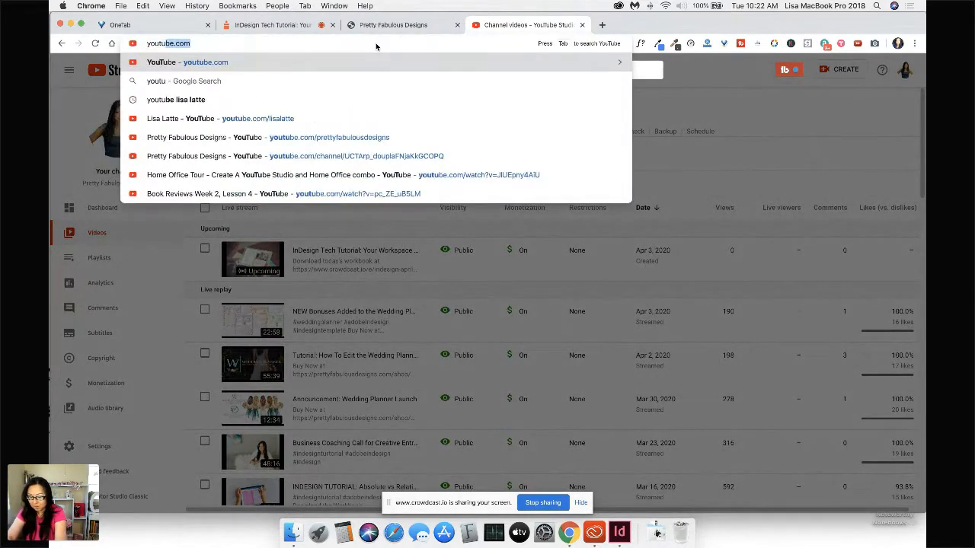
key("Return")
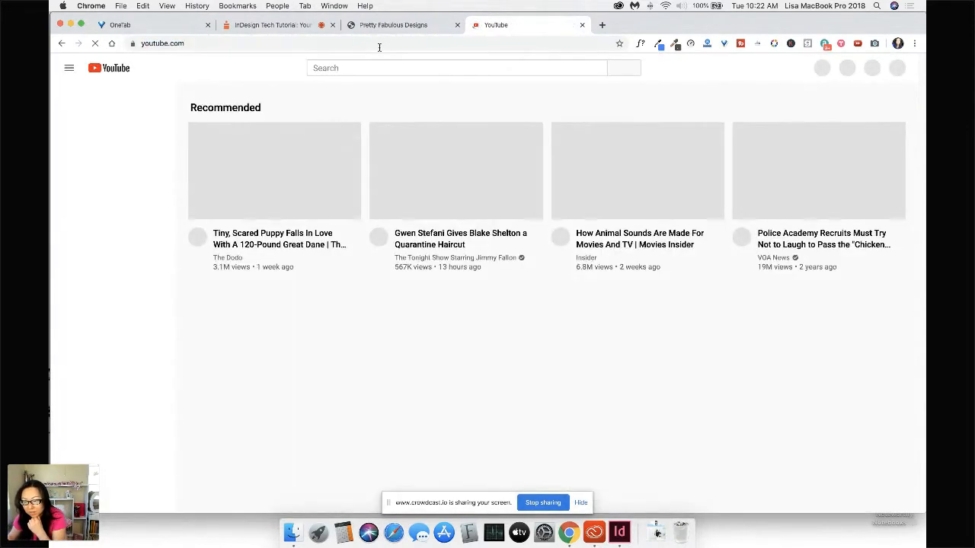
Step: Open the Pretty Fabulous Designs channel and view its live InDesign Tech Tutorial stream past the advertisement
left_click(896, 76)
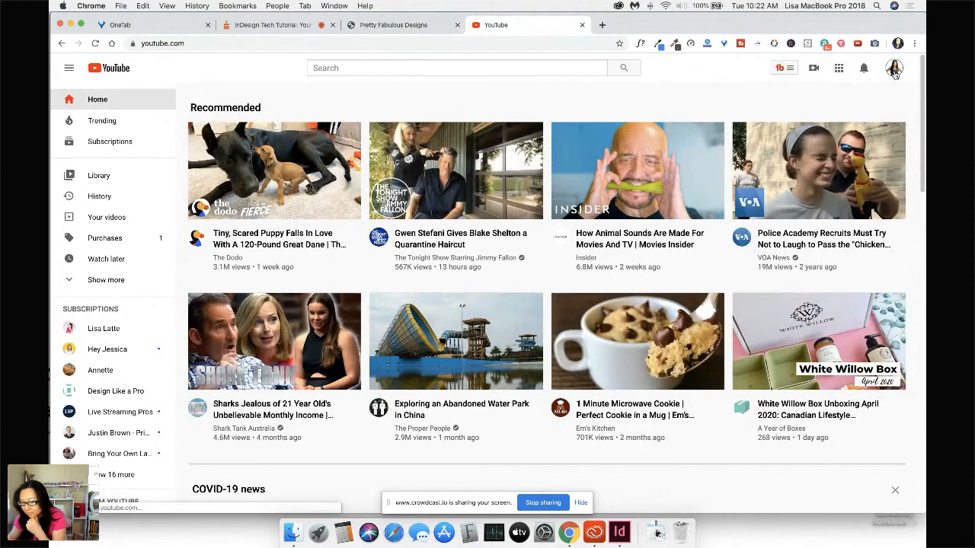
left_click(803, 133)
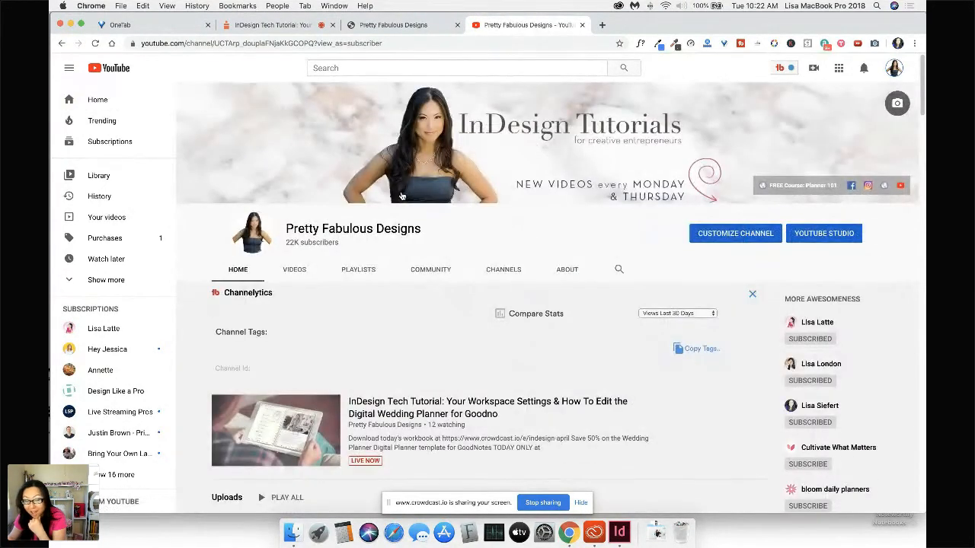
scroll(391, 333, "down", 5)
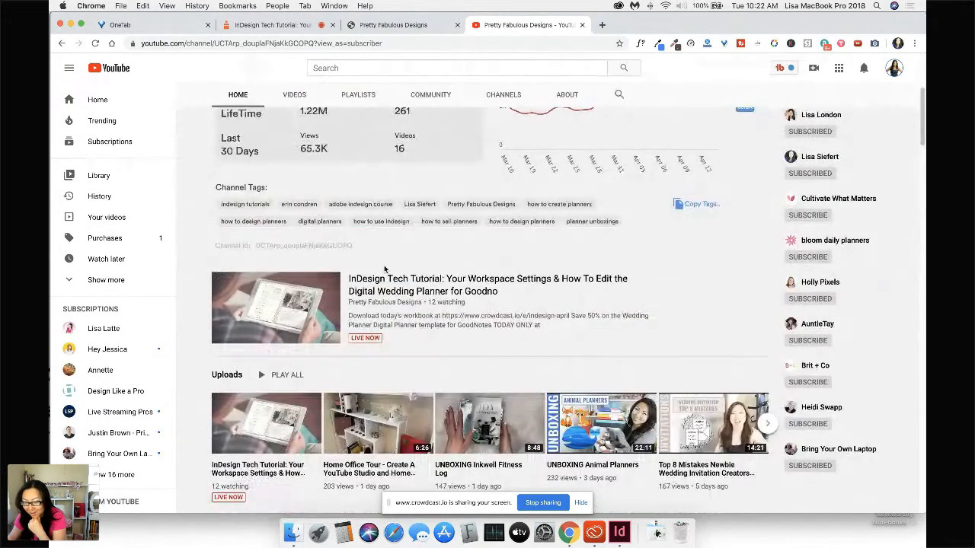
left_click(392, 296)
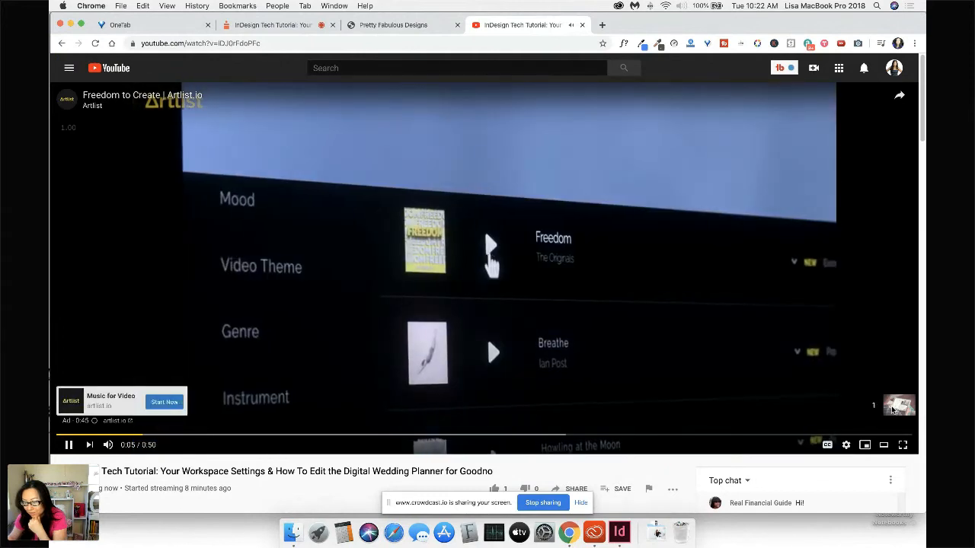
left_click(892, 407)
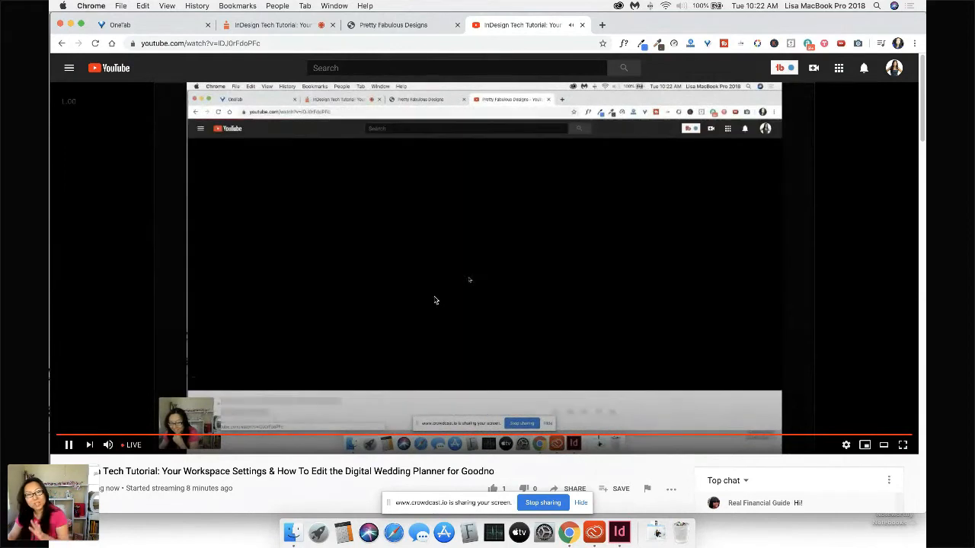
Step: Back in InDesign, turn off "Show Home Screen When No Documents Are Open", apply the preferences, and close the document
left_click(618, 535)
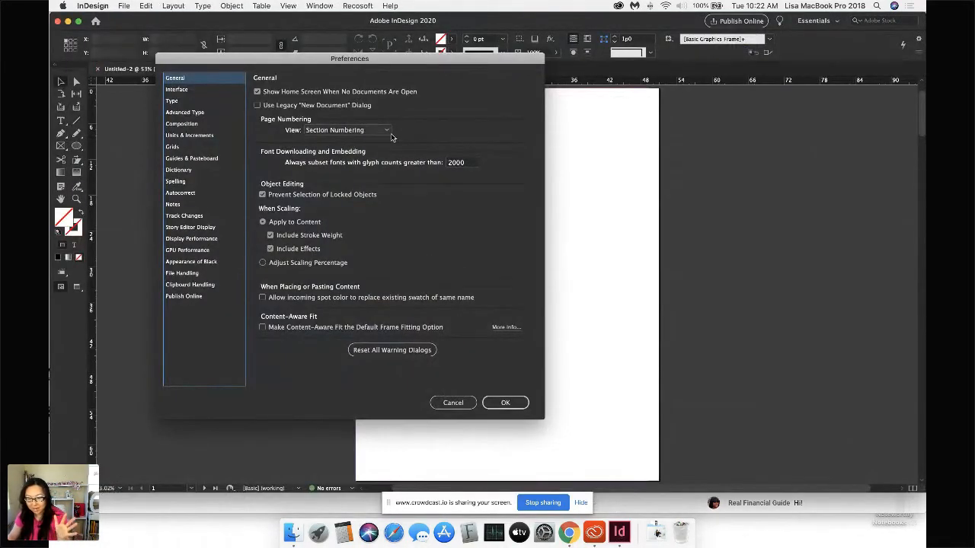
left_click(284, 93)
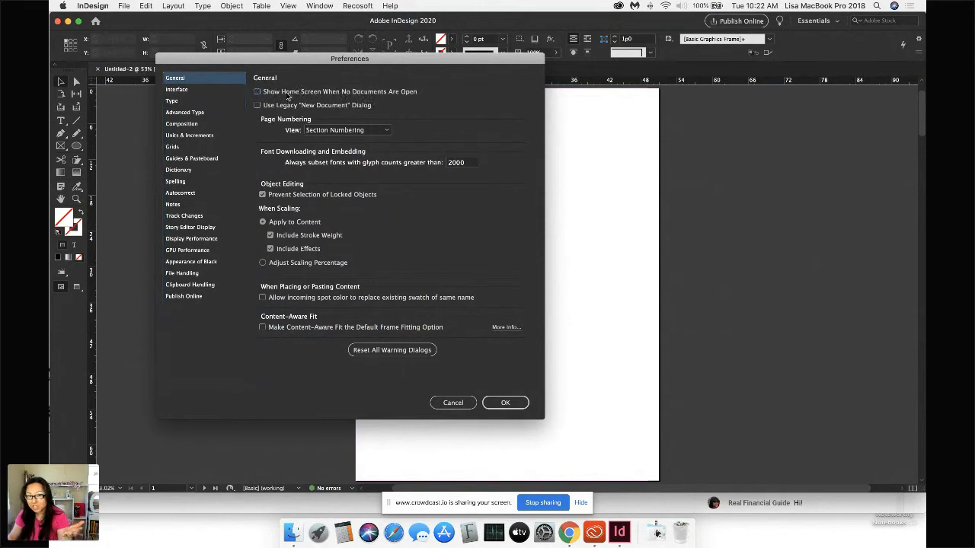
left_click(505, 402)
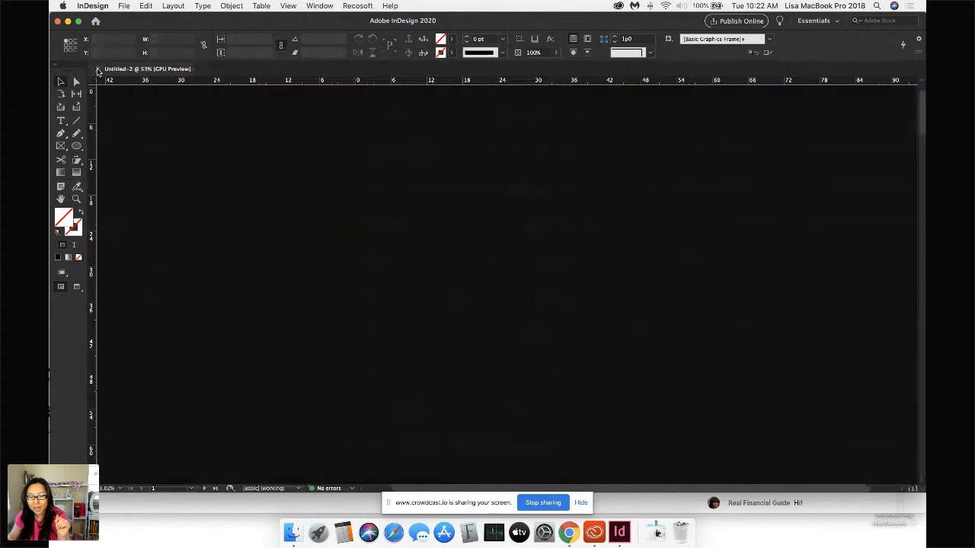
left_click(96, 68)
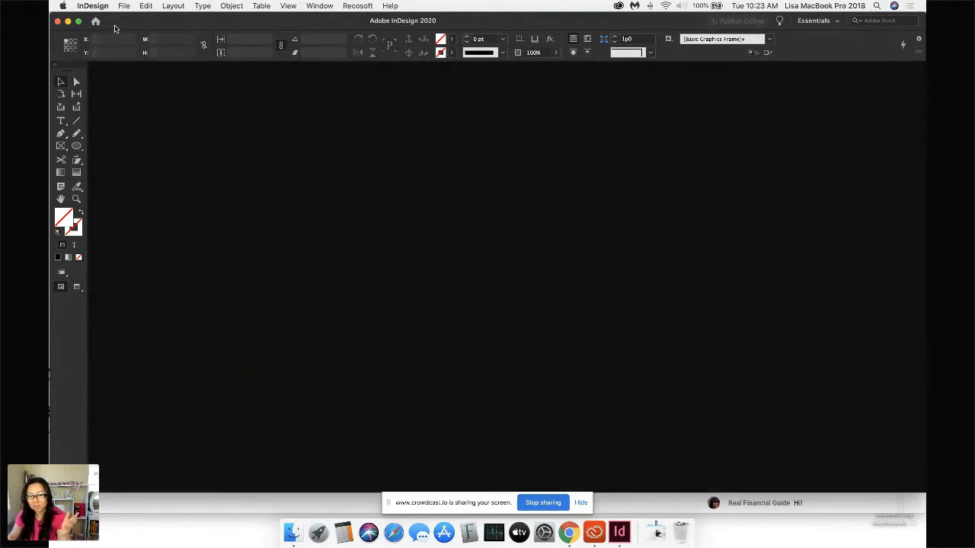
Step: Open the General preferences and review the categories from Interface through Dictionary, returning to Guides & Pasteboard
left_click(93, 7)
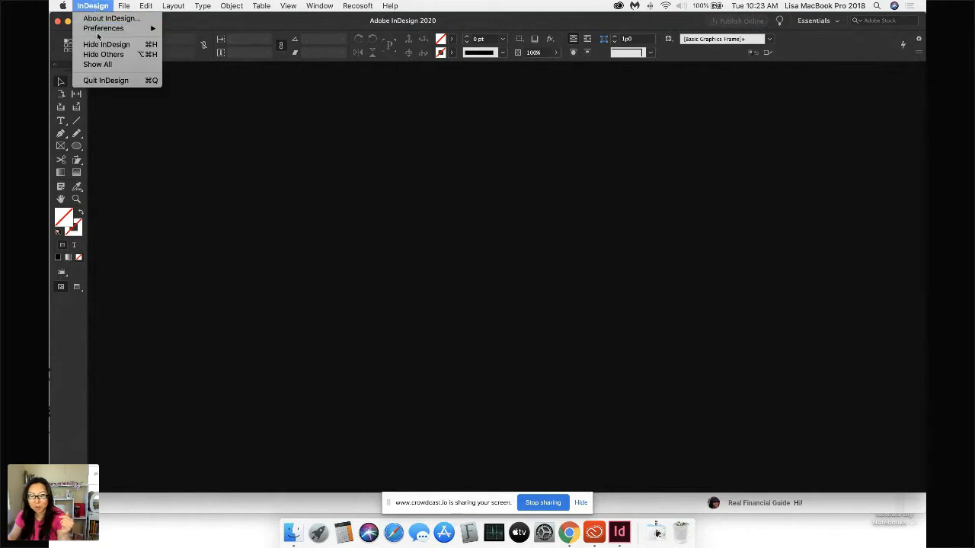
mouse_move(103, 28)
left_click(193, 33)
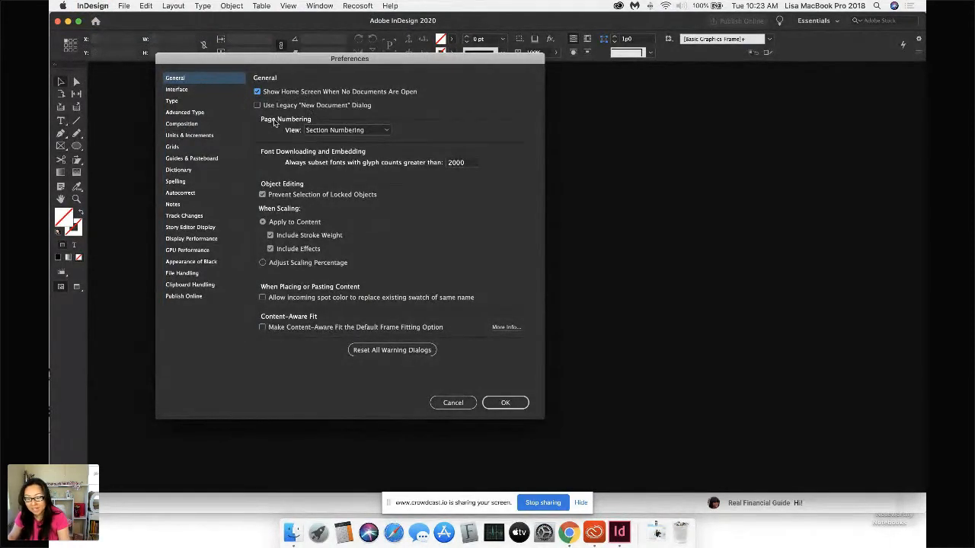
left_click(180, 91)
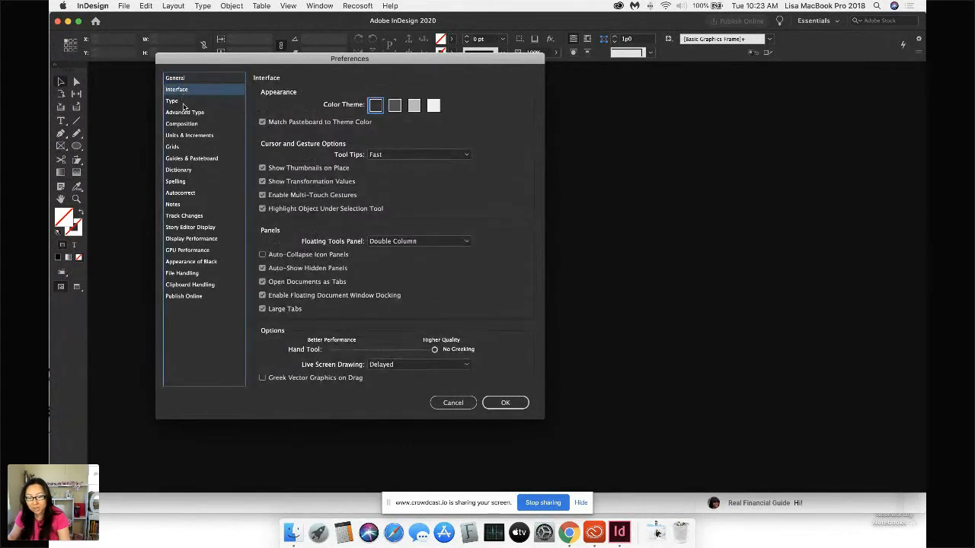
left_click(181, 101)
left_click(188, 113)
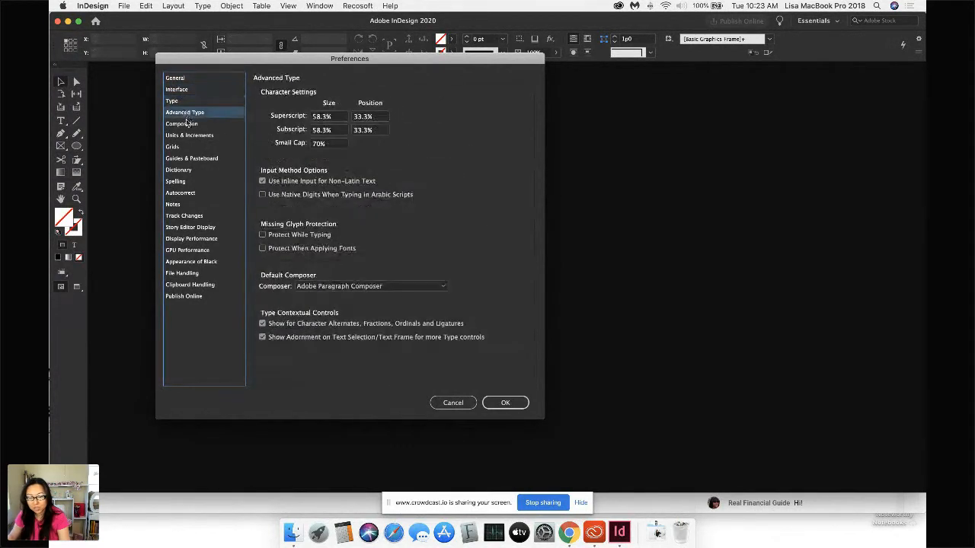
left_click(187, 124)
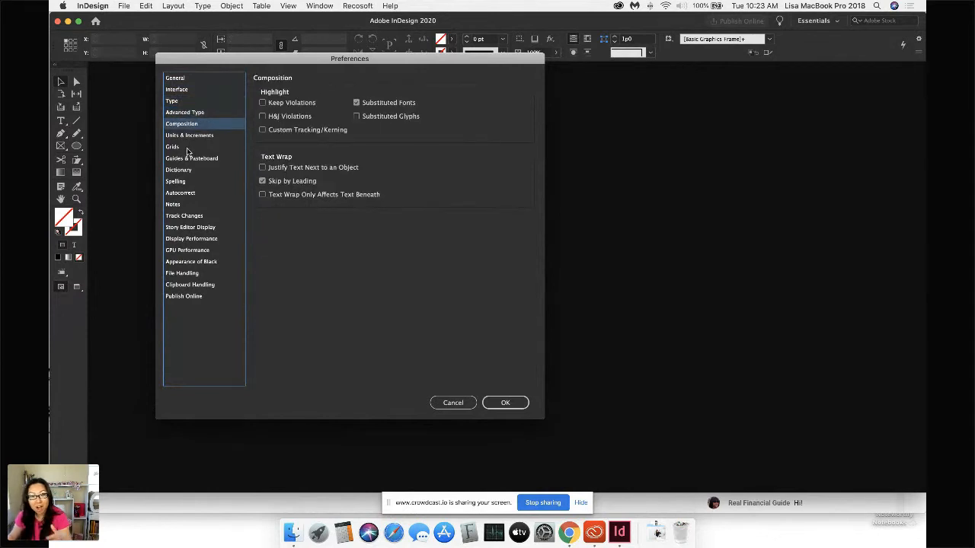
left_click(191, 137)
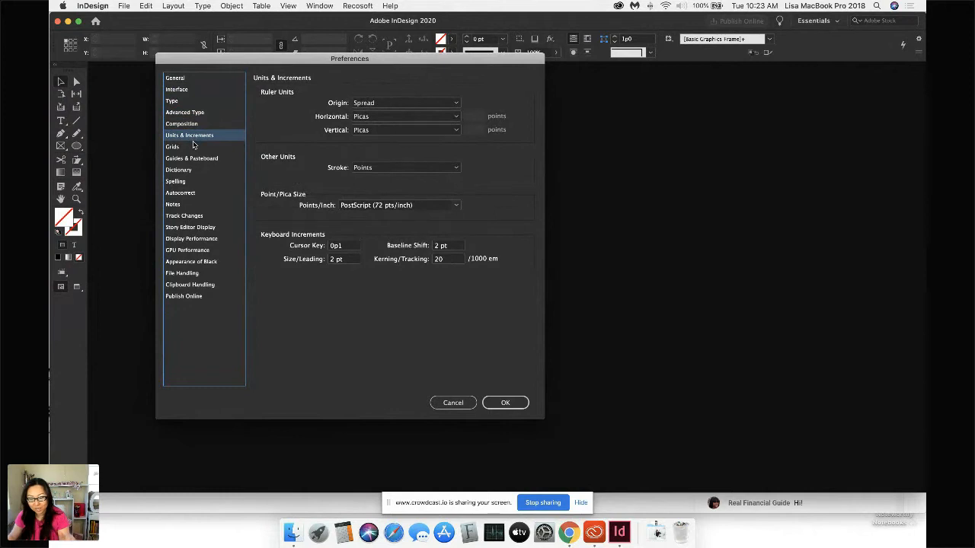
left_click(194, 146)
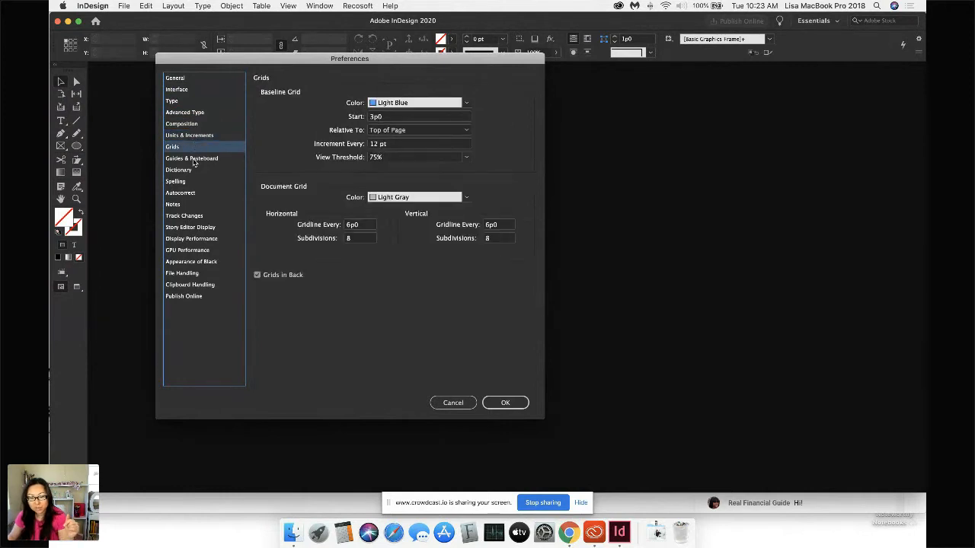
left_click(193, 162)
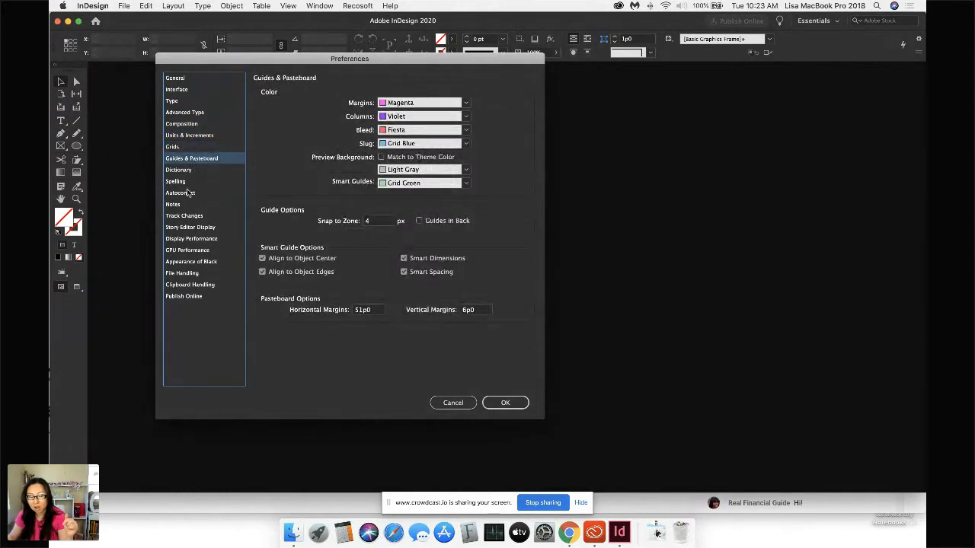
left_click(191, 172)
left_click(196, 160)
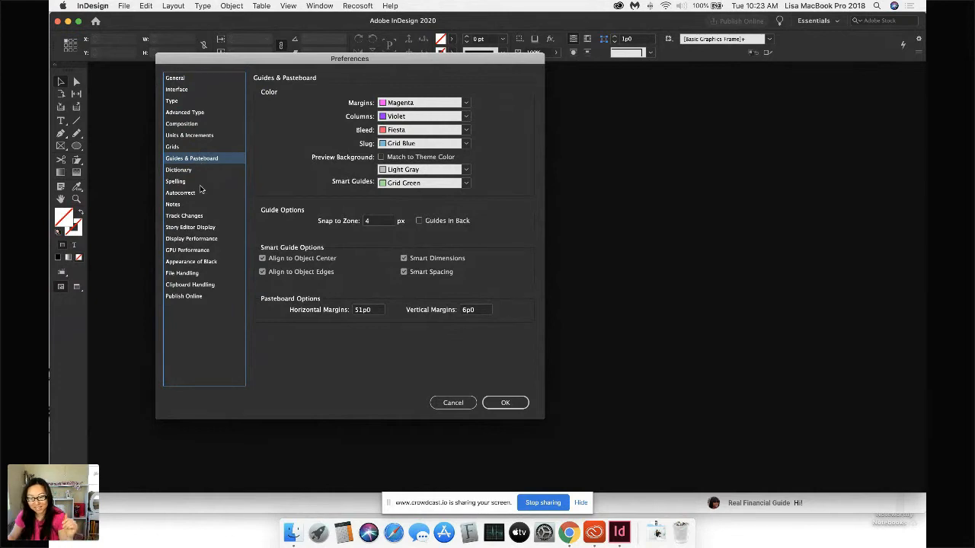
Step: Review the remaining preference categories from Dictionary and Spelling through Clipboard Handling and Publish Online
left_click(199, 172)
left_click(198, 183)
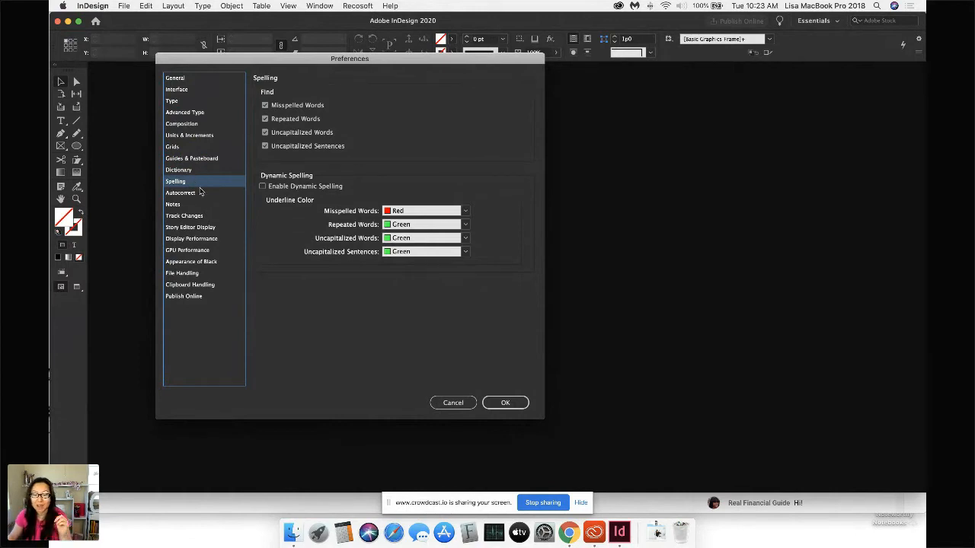
left_click(200, 193)
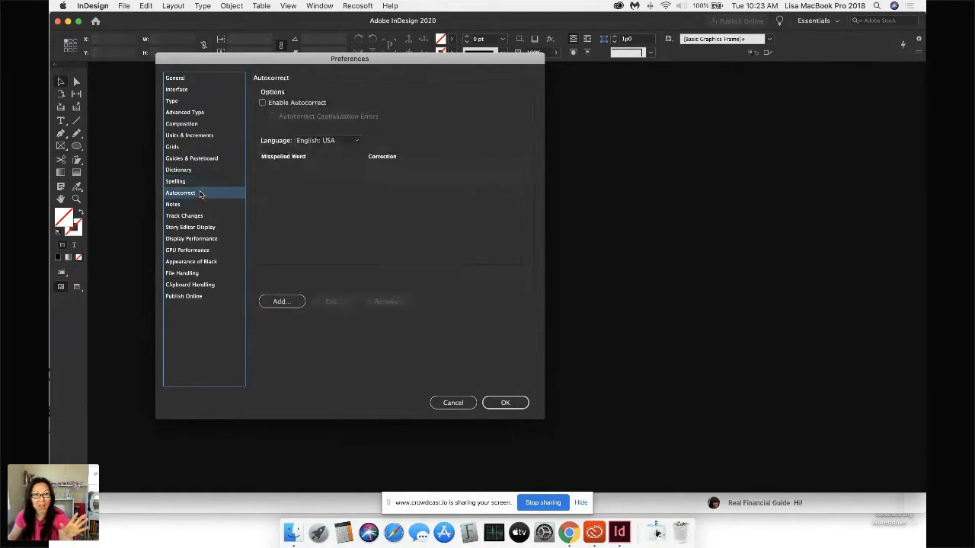
left_click(193, 206)
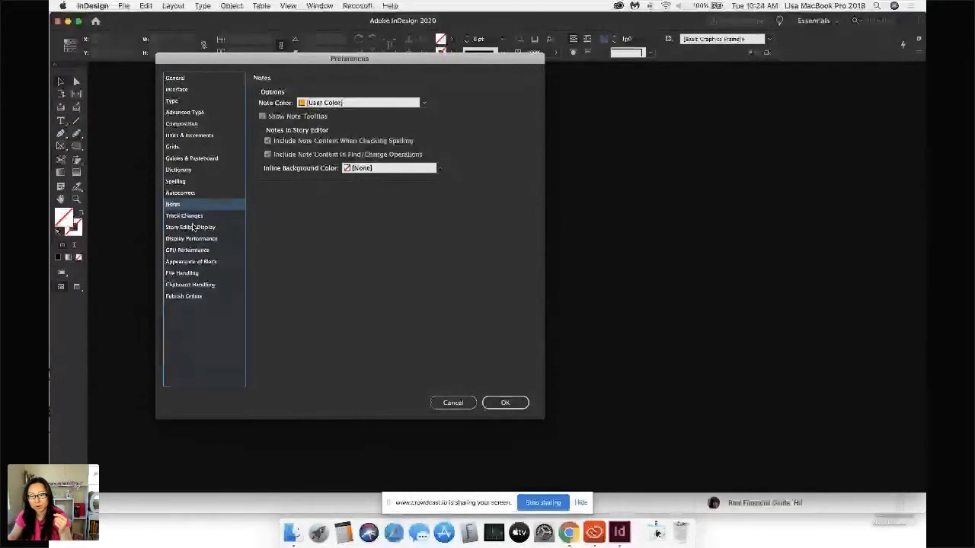
left_click(190, 216)
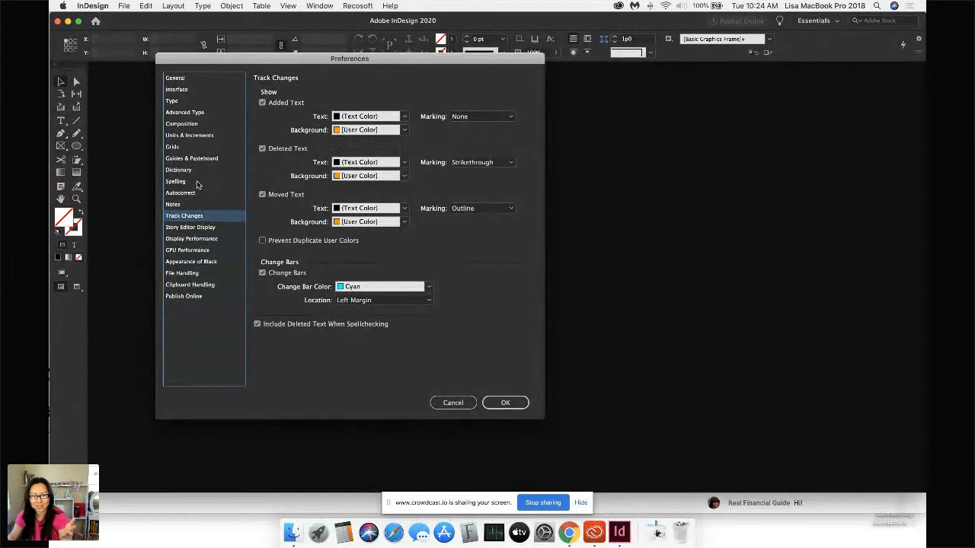
left_click(194, 228)
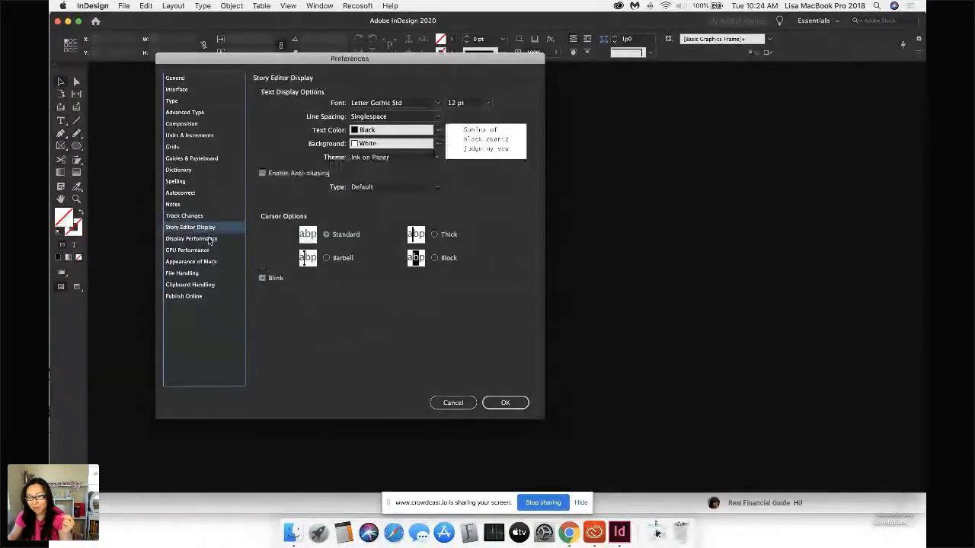
left_click(209, 239)
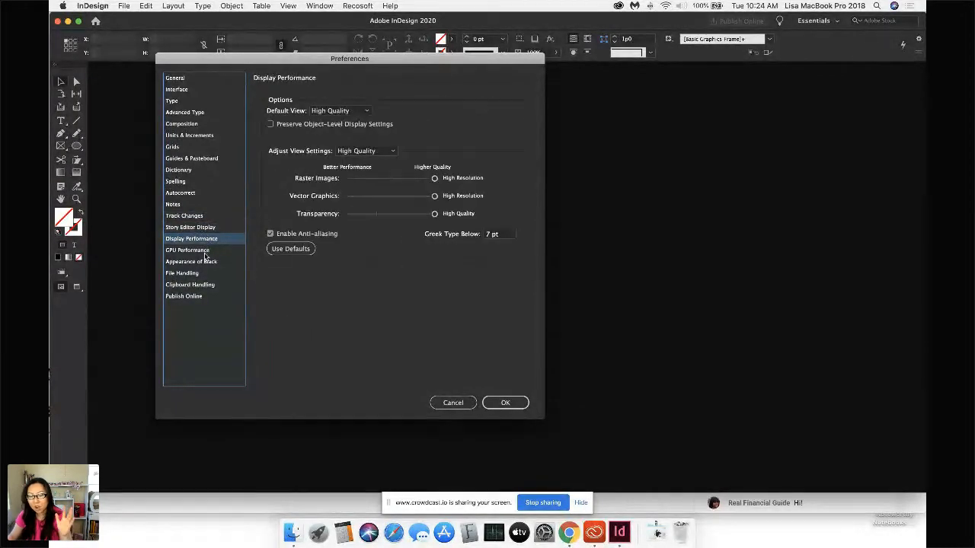
left_click(204, 251)
left_click(205, 262)
left_click(197, 274)
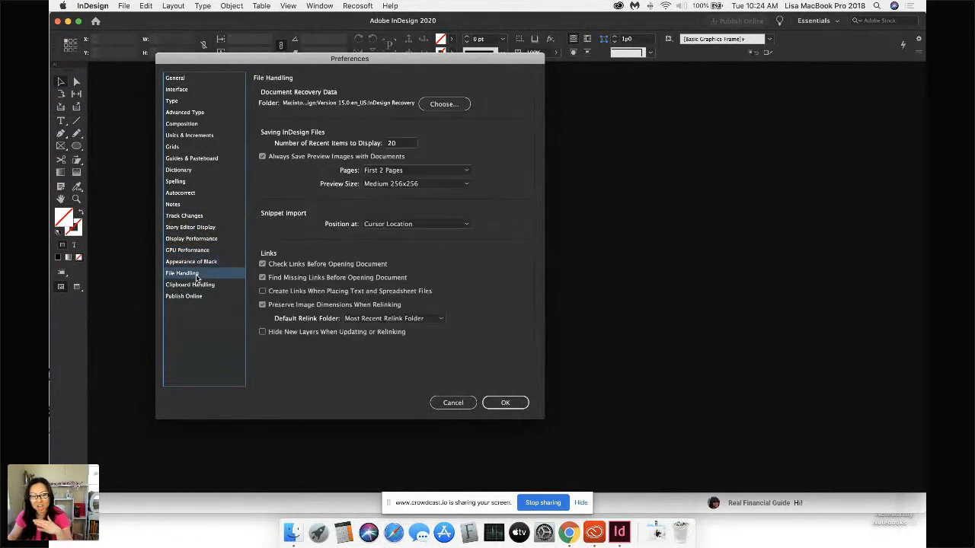
left_click(199, 286)
left_click(189, 297)
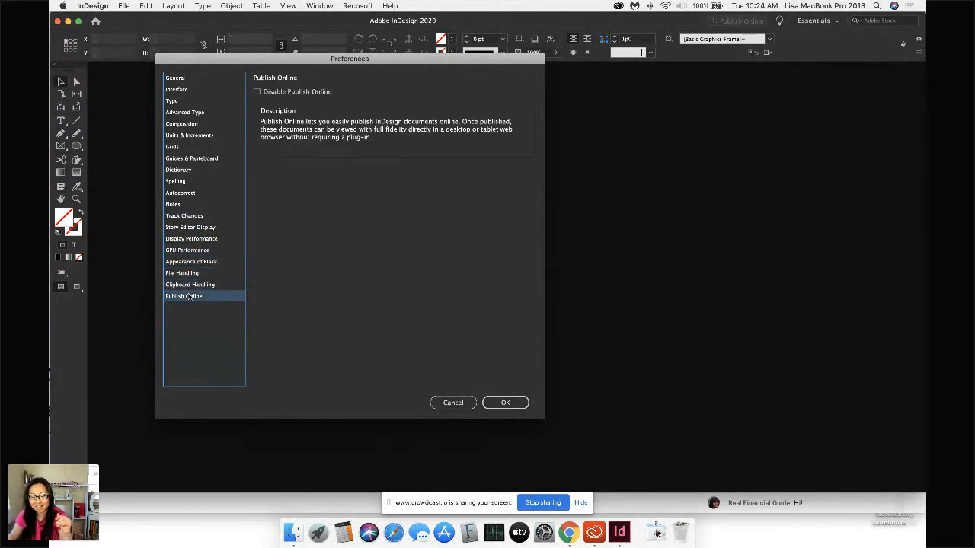
Step: Return to the Interface preferences and try each of the three lighter color themes in turn
left_click(197, 92)
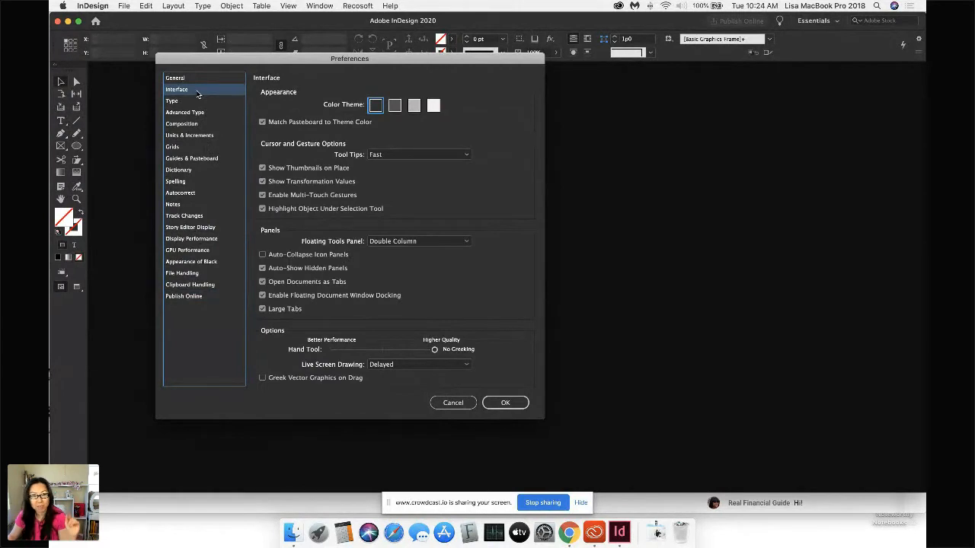
left_click(196, 79)
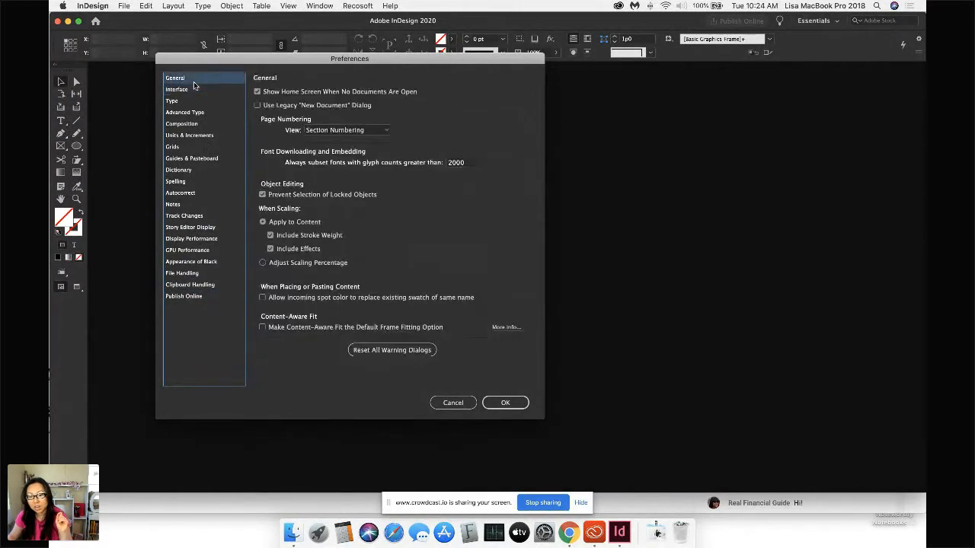
left_click(196, 91)
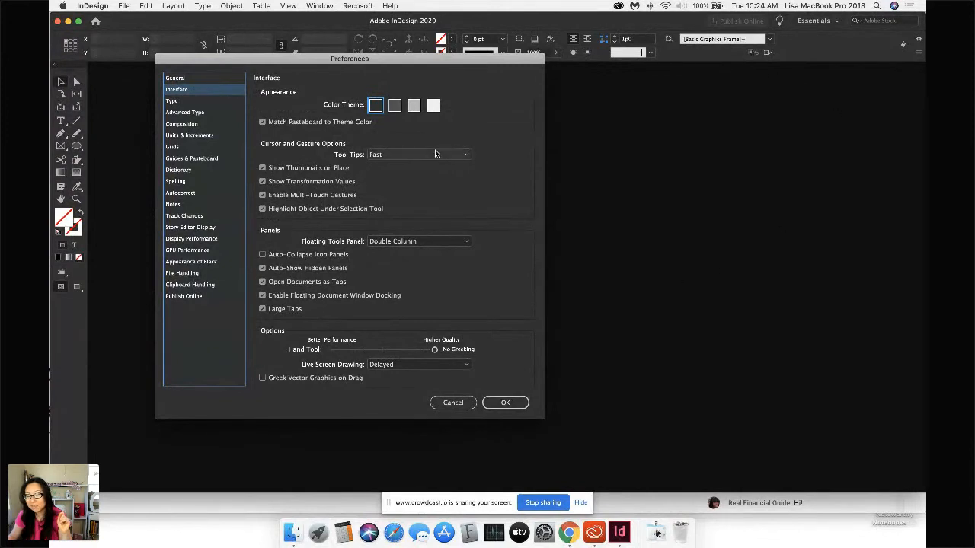
left_click(395, 108)
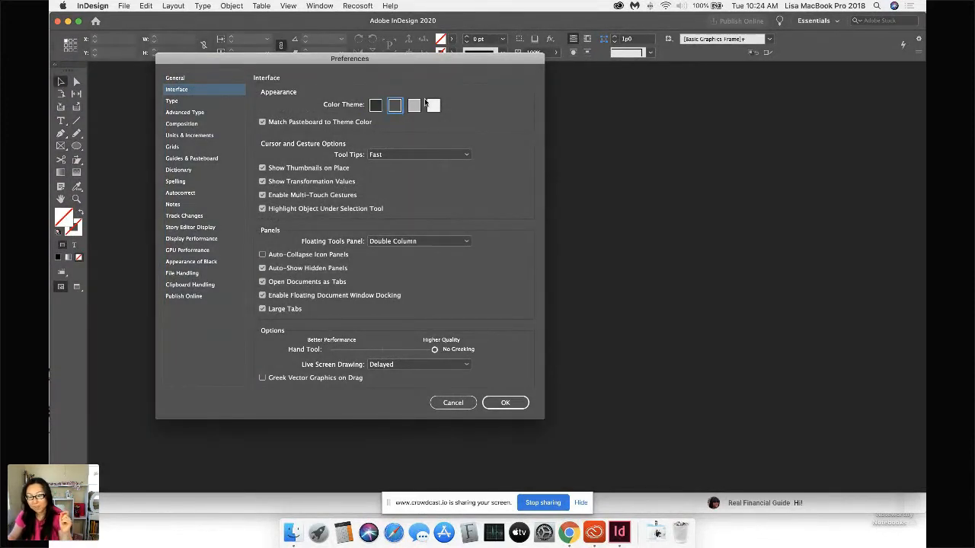
left_click(418, 110)
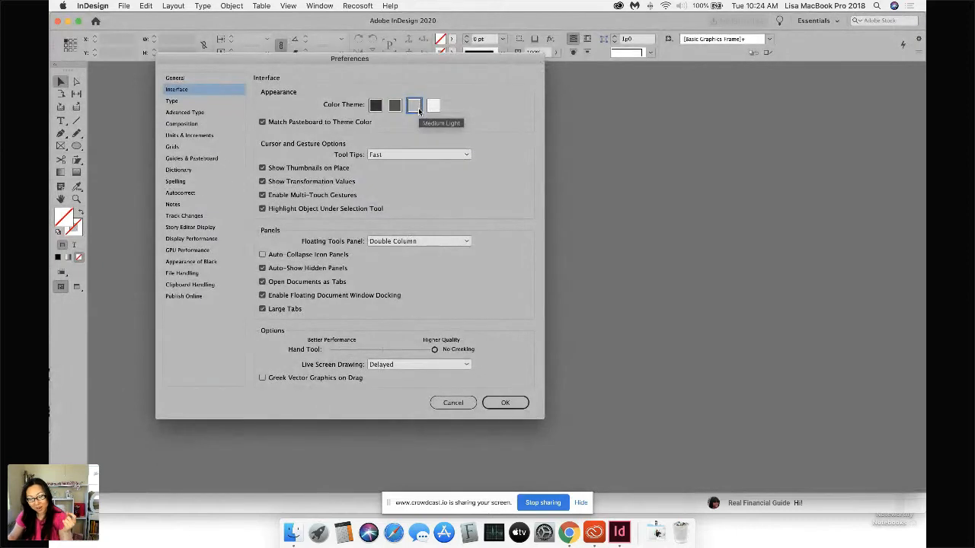
left_click(432, 106)
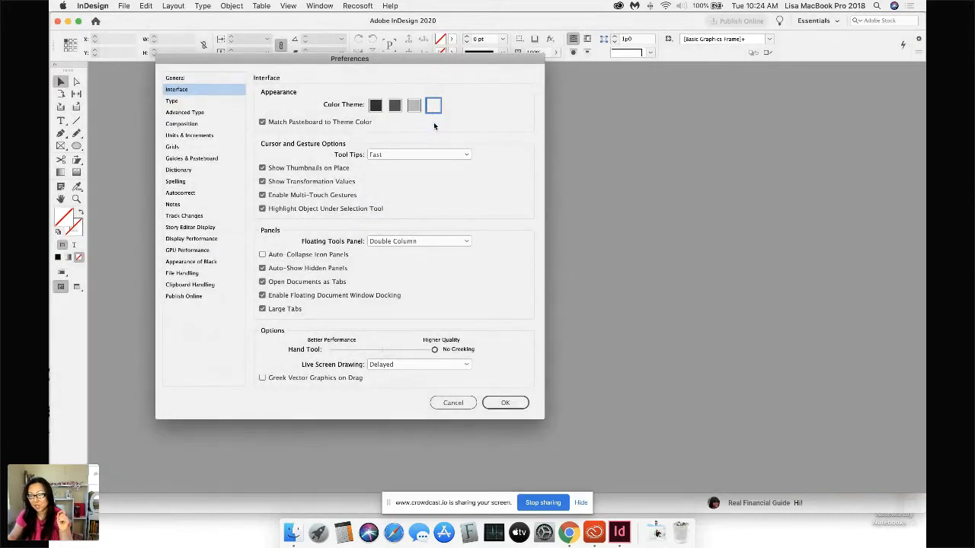
Step: Try "Match Pasteboard to Theme Color" off and on with the lighter themes, including Medium Light, and discard the preference changes
left_click(262, 123)
left_click(263, 123)
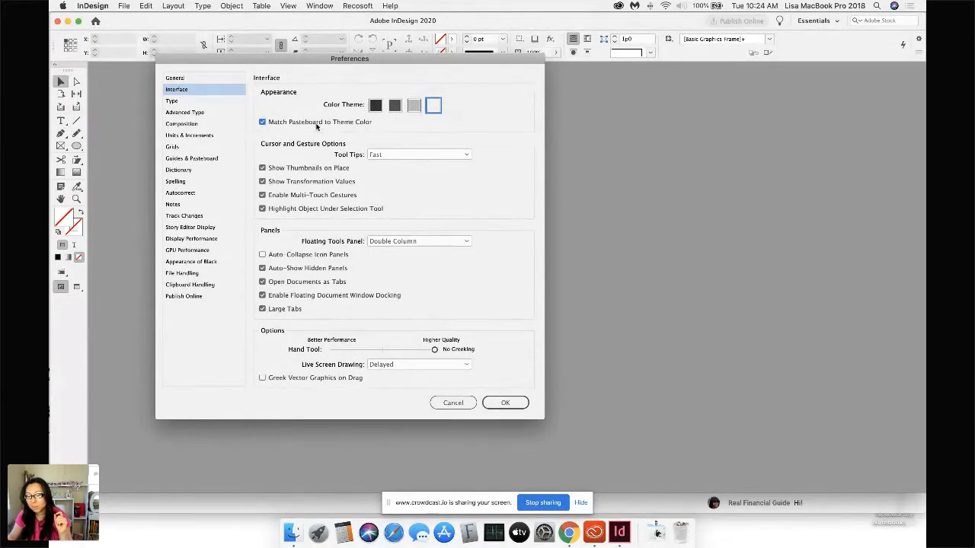
left_click(263, 122)
left_click(420, 107)
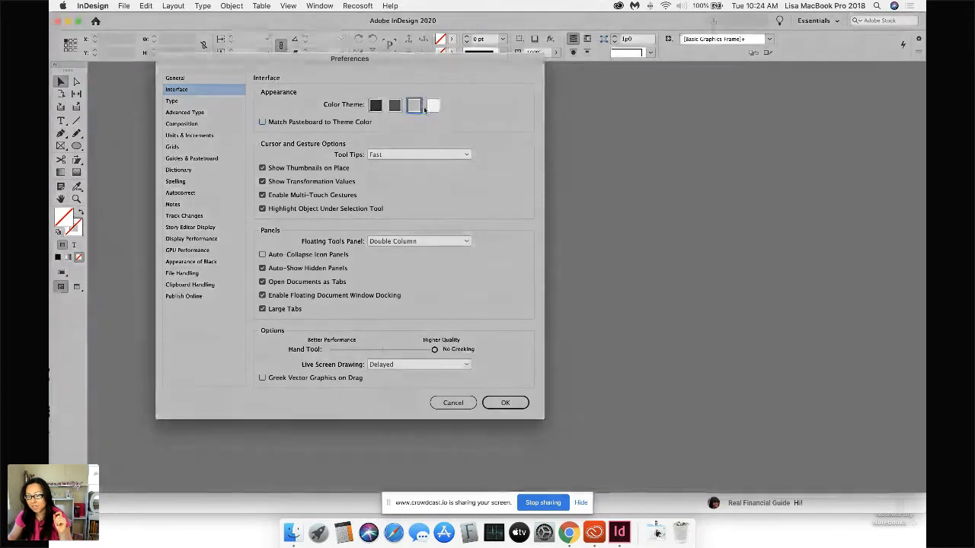
left_click(262, 123)
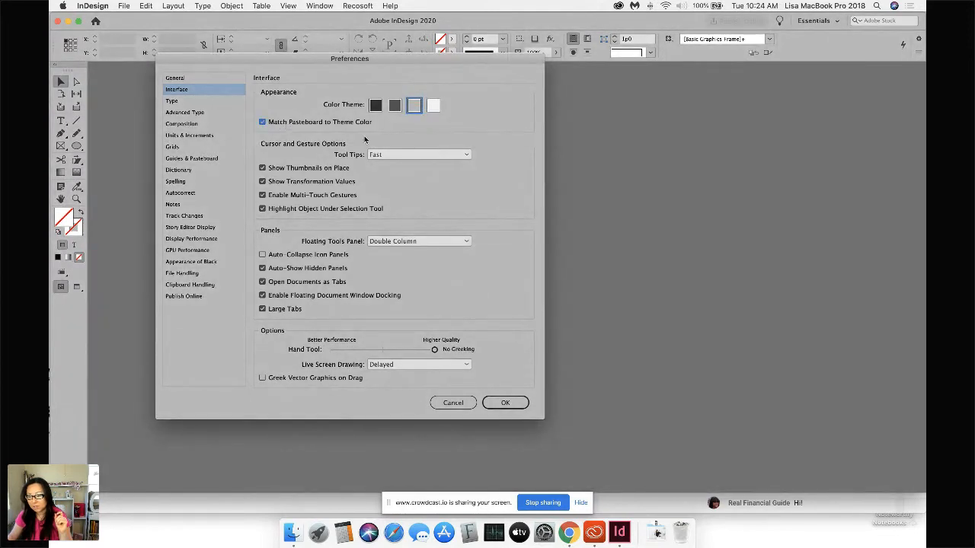
left_click(453, 403)
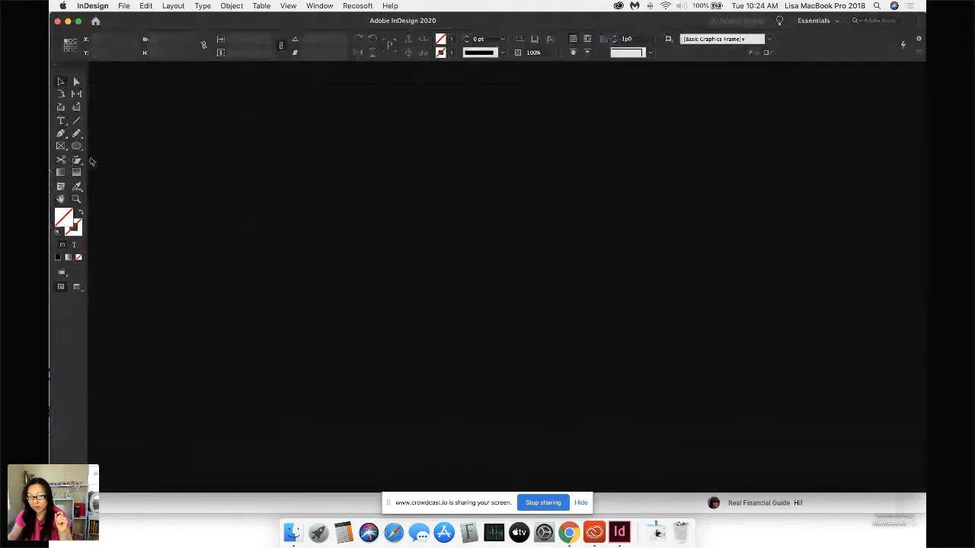
Step: Open the recent document "Wedding Planner Digital Violet.indd" and bring its Reception and Rehearsal spread into view
left_click(123, 6)
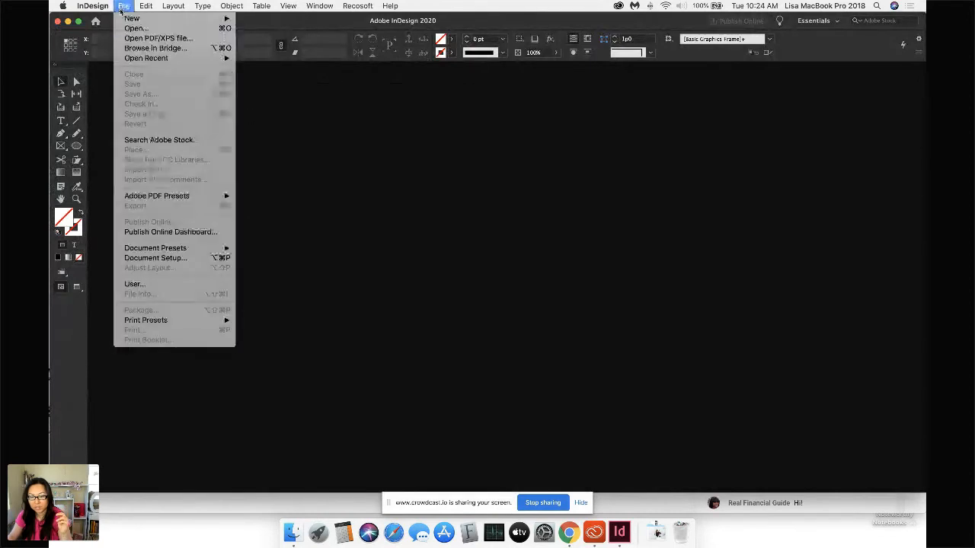
mouse_move(128, 59)
left_click(343, 58)
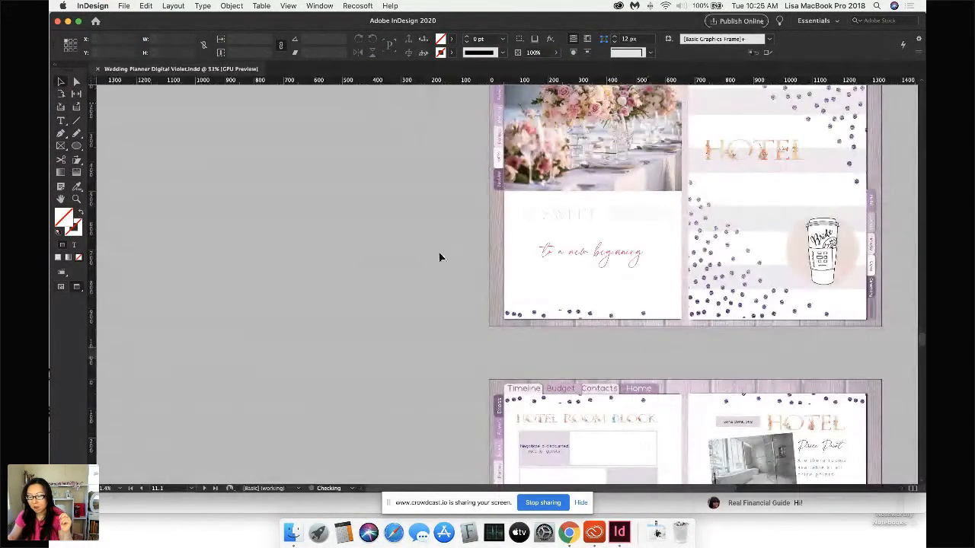
scroll(438, 258, "up", 10)
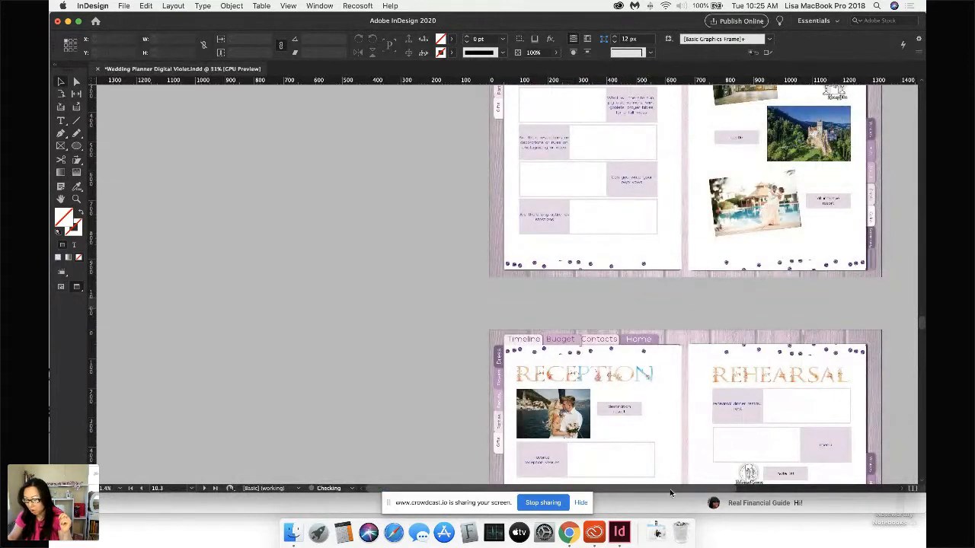
left_click_drag(671, 488, 775, 486)
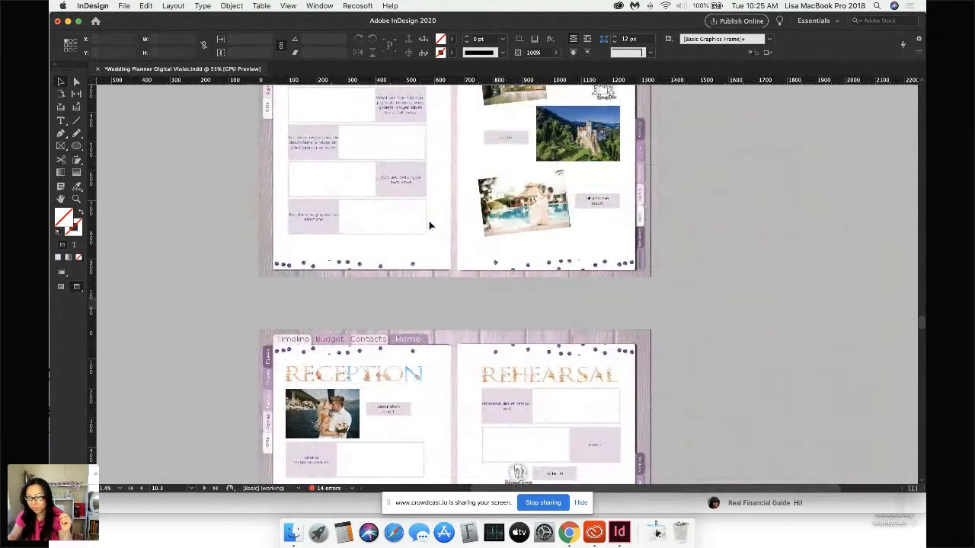
Step: Open the application preferences and show the Interface category
left_click(94, 6)
mouse_move(103, 29)
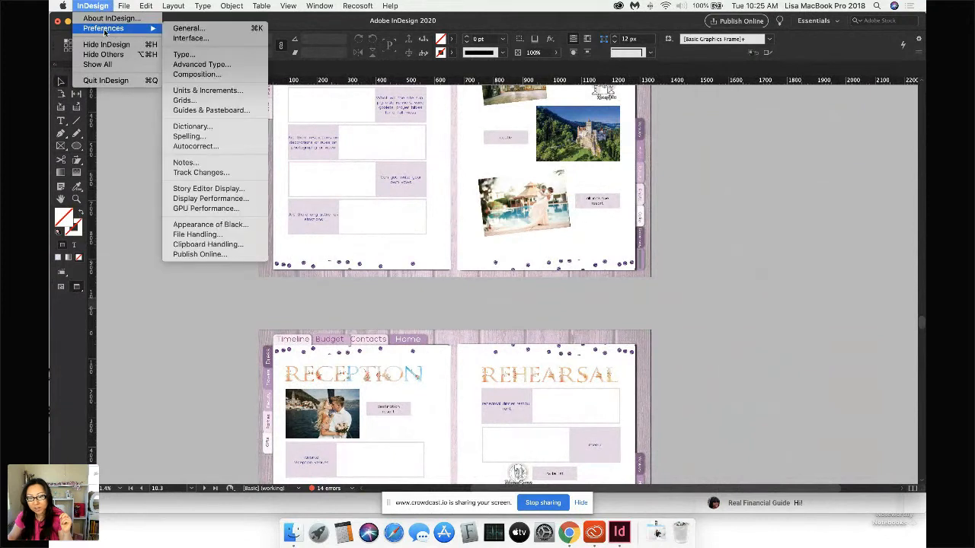
left_click(187, 28)
left_click(228, 90)
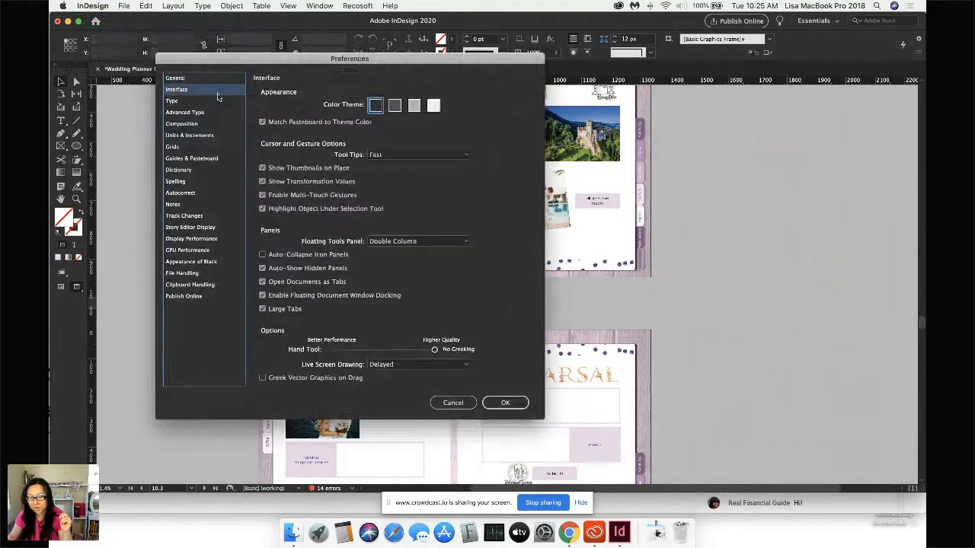
Step: Try the lighter color themes with the planner document visible behind the dialog, and return to the darkest theme
left_click(395, 107)
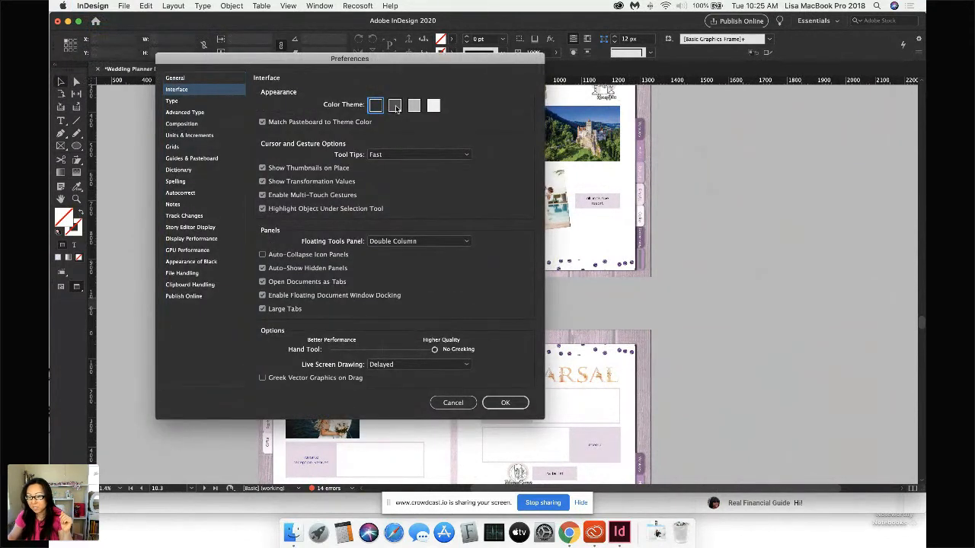
left_click(414, 106)
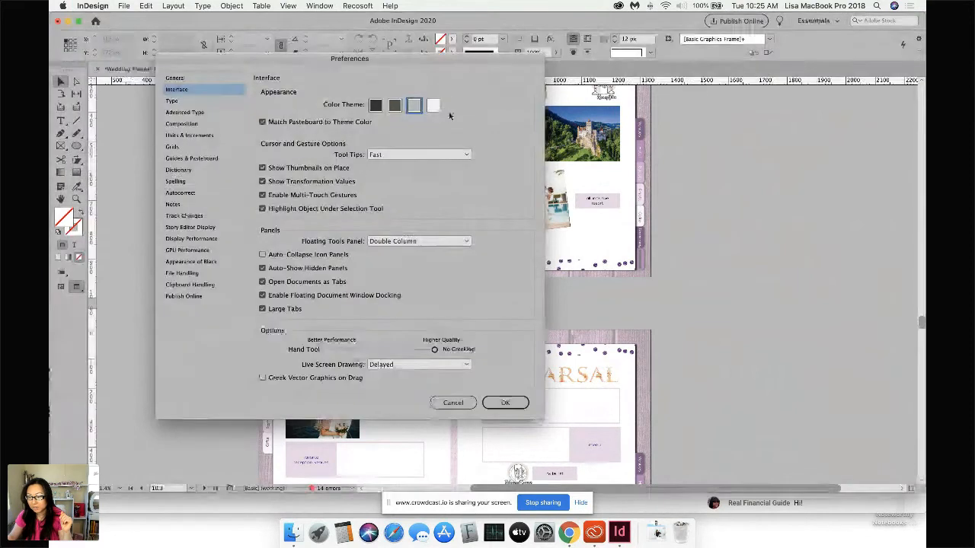
left_click(435, 107)
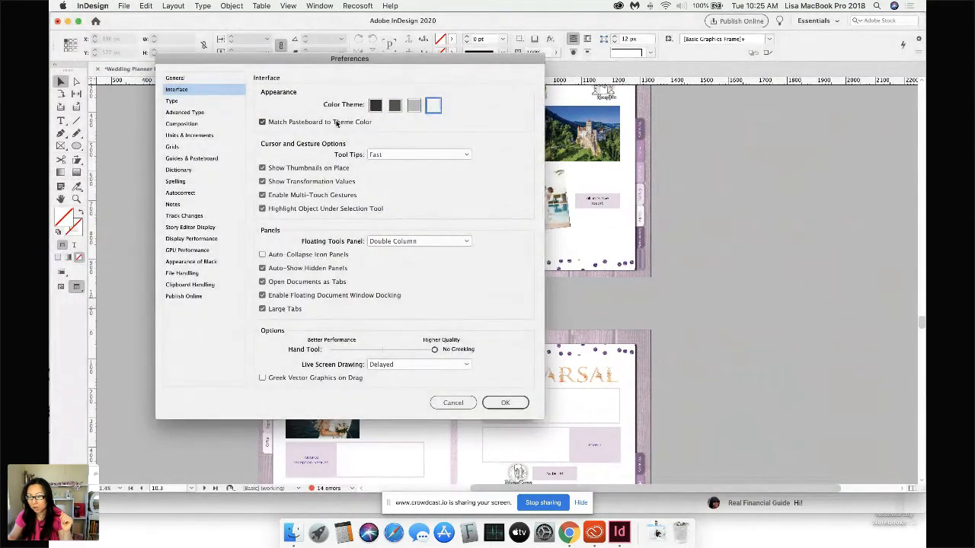
left_click_drag(268, 62, 470, 37)
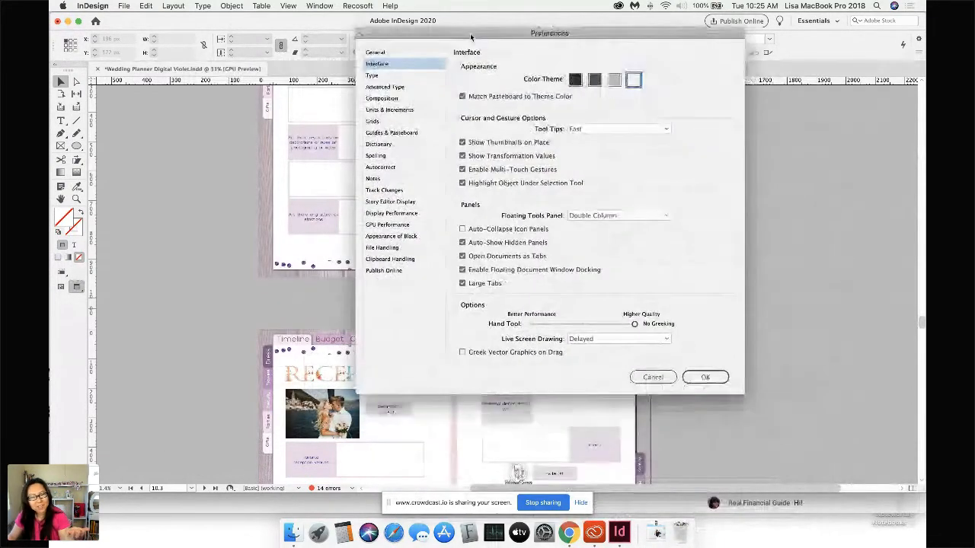
left_click(575, 79)
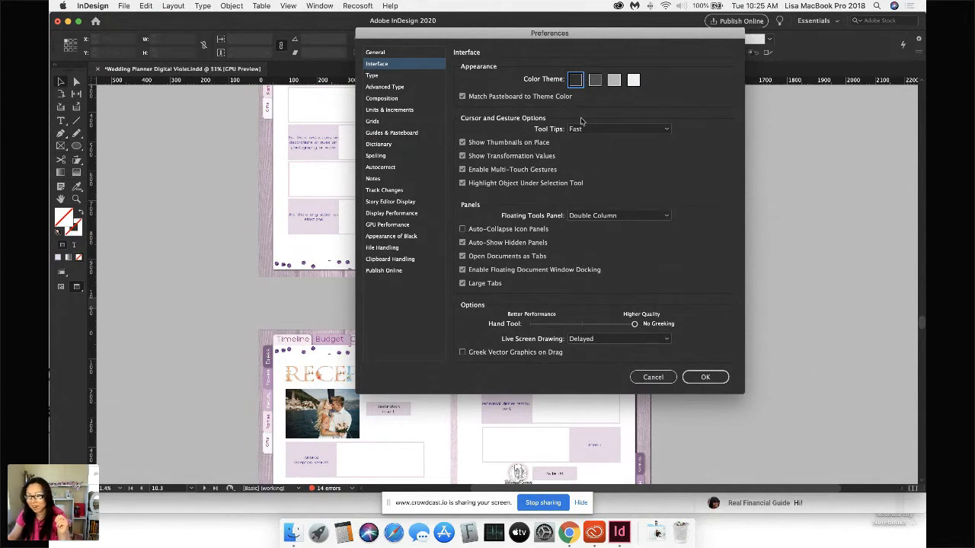
Step: Turn on "Show Home Screen When No Documents Are Open" in the General preferences, keep Section Numbering, and apply the preferences
left_click(411, 53)
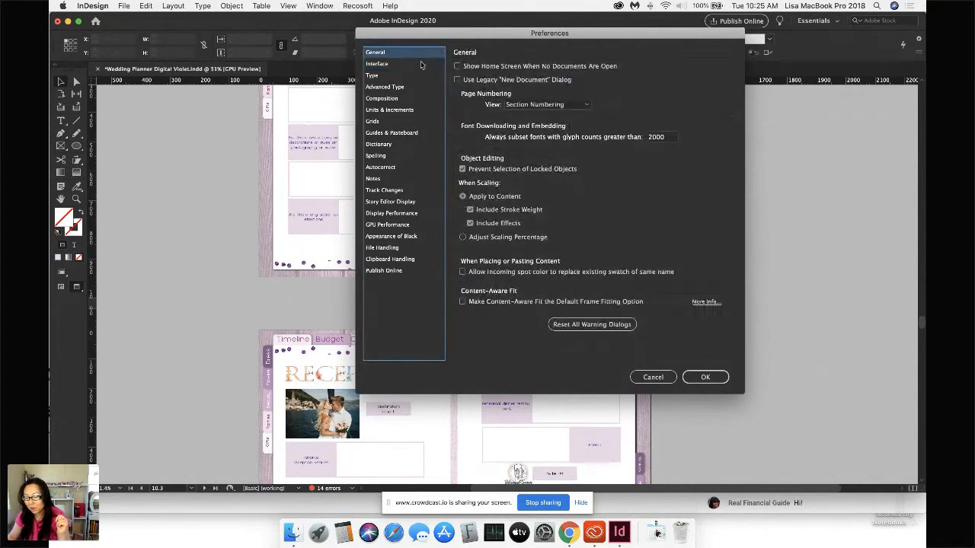
left_click(494, 67)
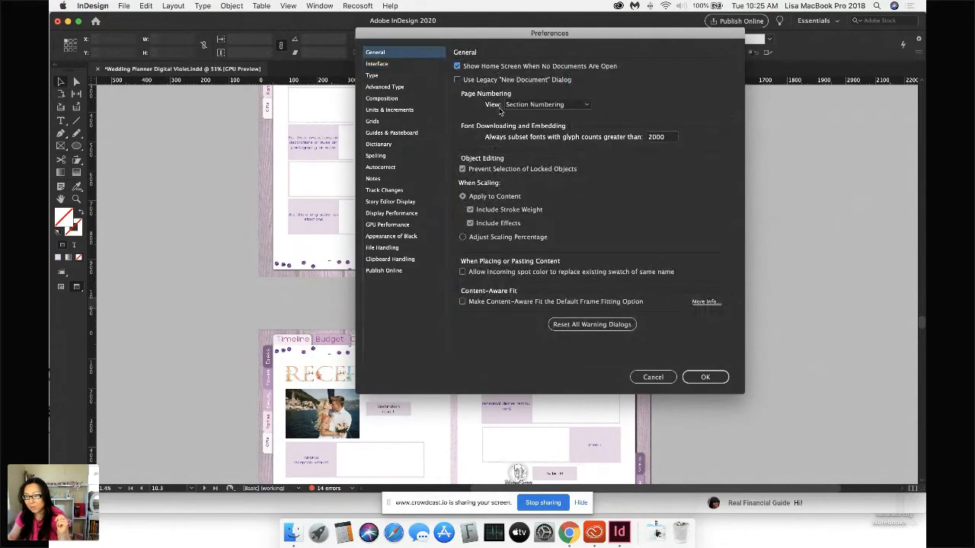
left_click(586, 108)
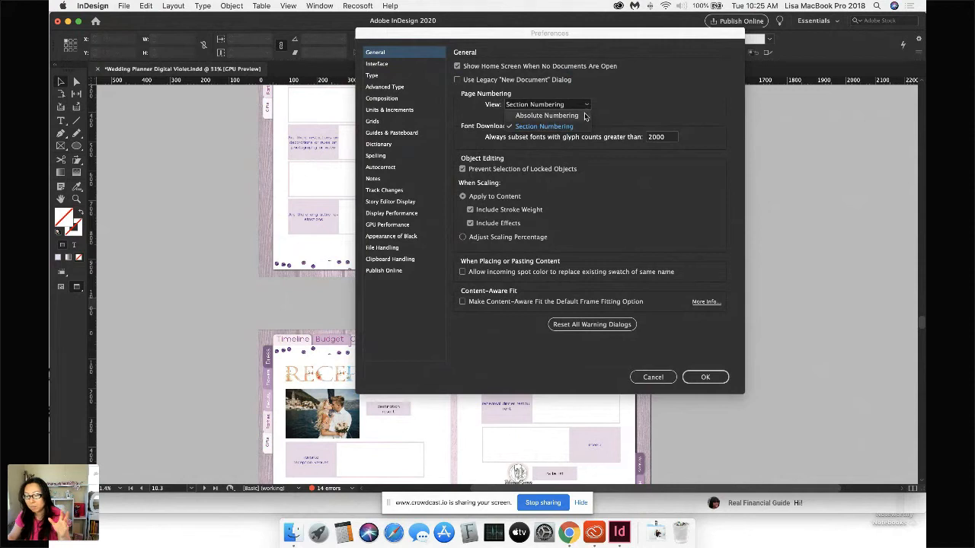
left_click(636, 107)
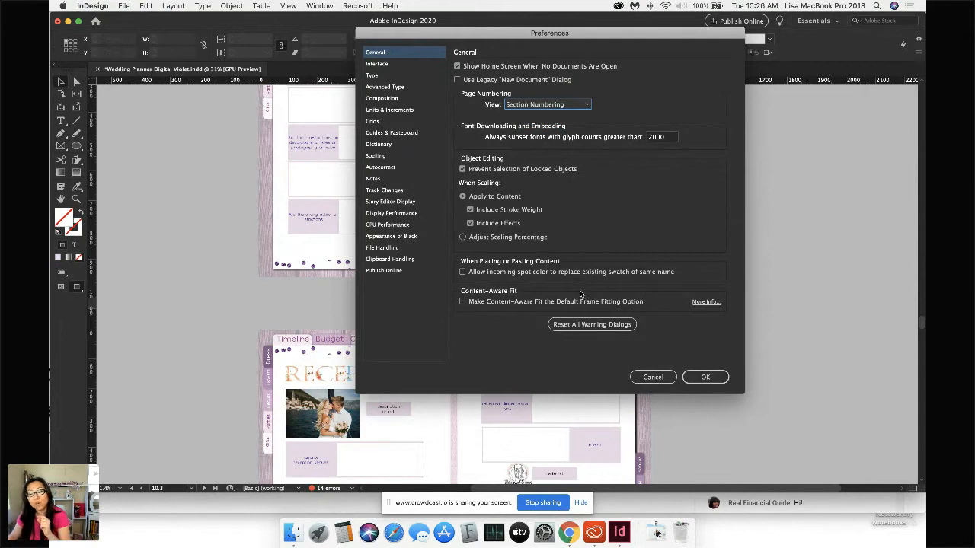
left_click(568, 107)
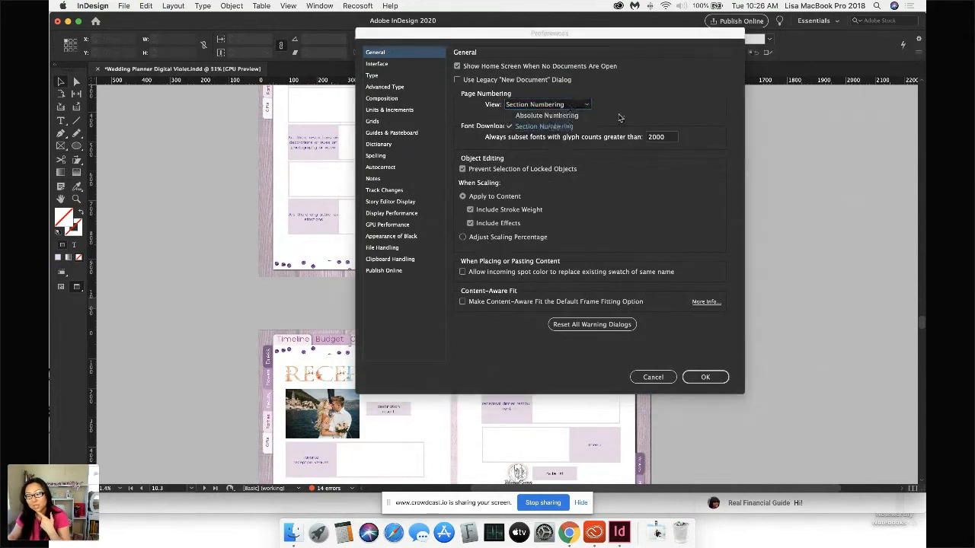
left_click(569, 107)
left_click(703, 379)
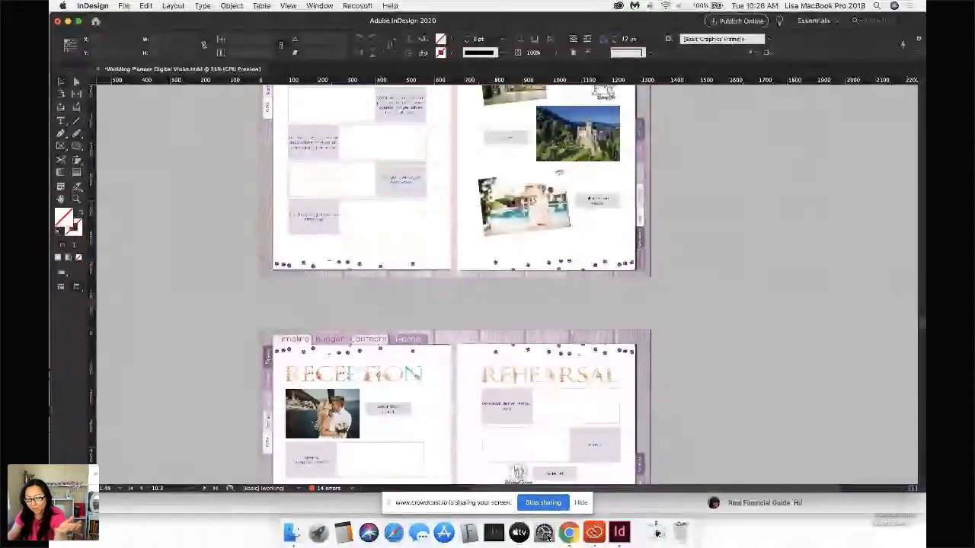
Step: Check the YouTube stream and the Crowdcast event in Chrome, and launch Acrobat DC from the Creative Cloud app
left_click(569, 533)
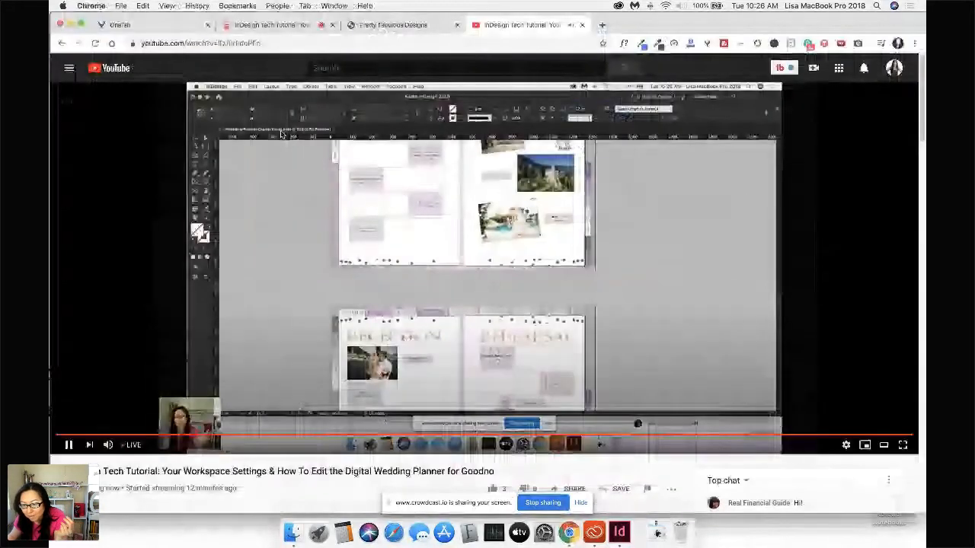
left_click(300, 26)
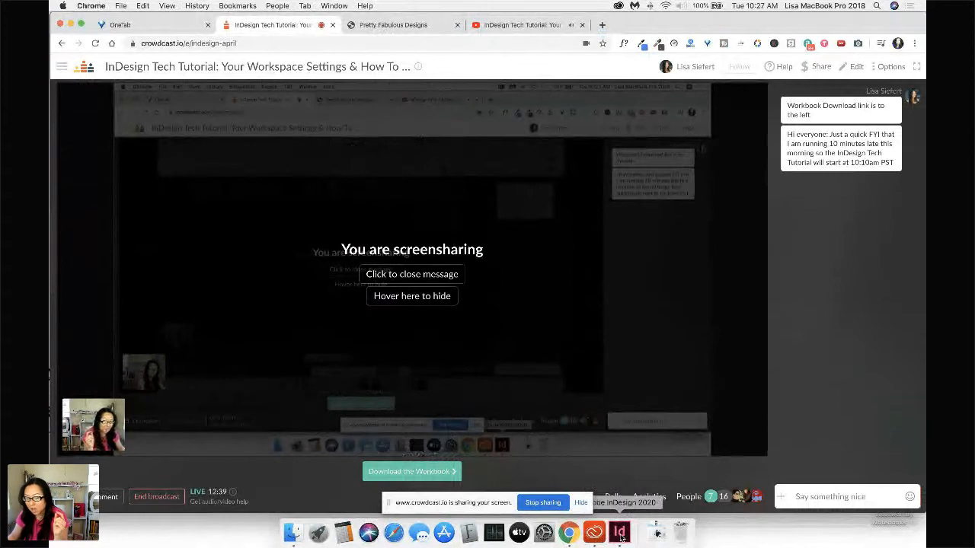
left_click(594, 531)
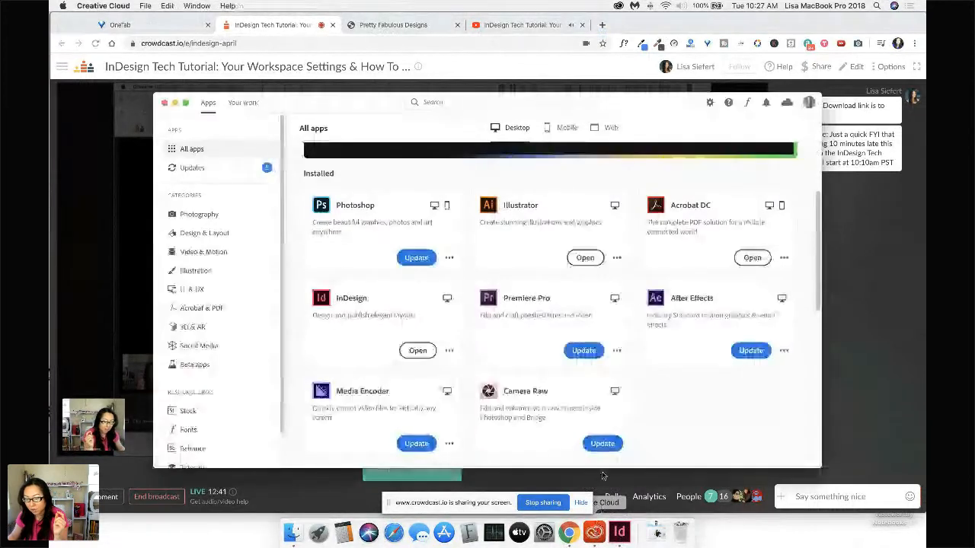
scroll(533, 338, "down", 2)
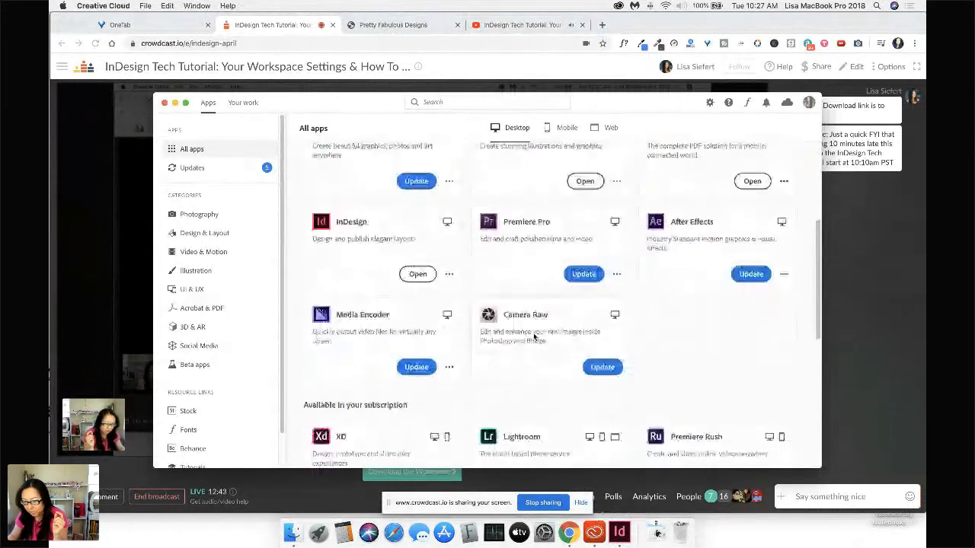
scroll(534, 338, "up", 5)
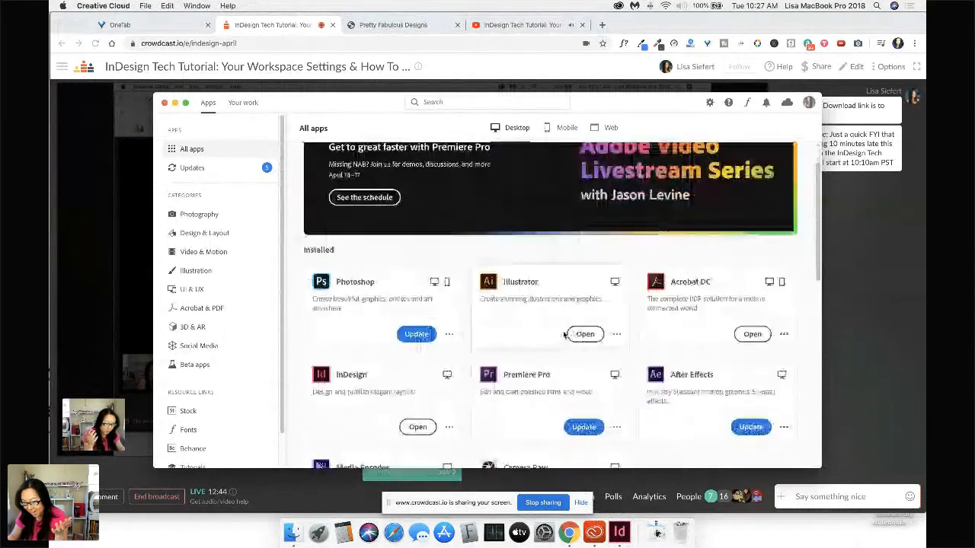
left_click(739, 335)
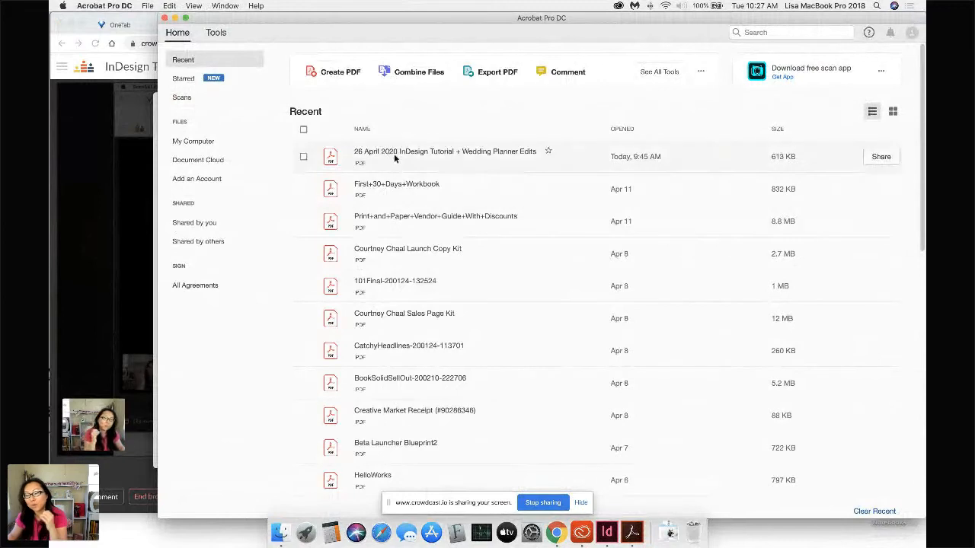
Step: Open the PDF "26 April 2020 InDesign Tutorial + Wedding Planner Edits" and read through to the Digital Wedding Planner offer on page 6
double_click(417, 154)
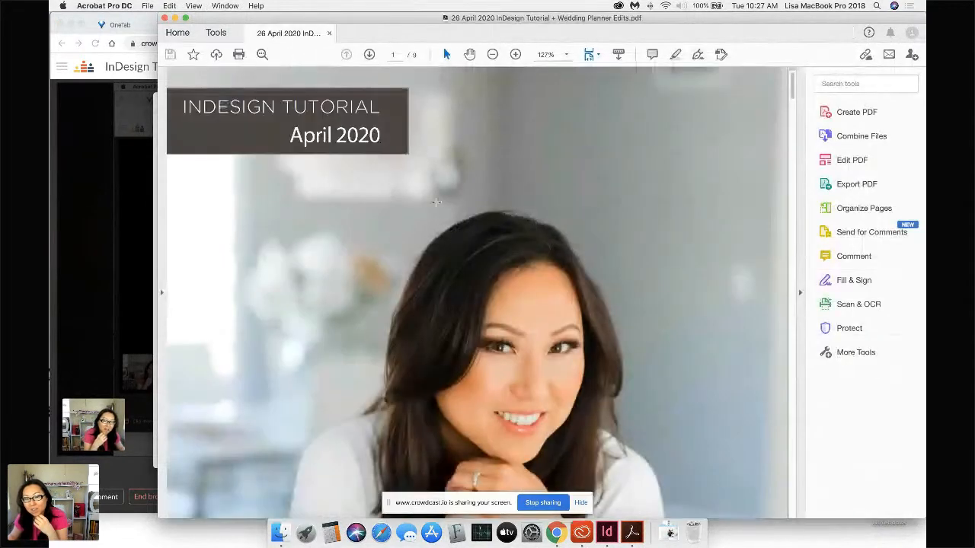
scroll(502, 281, "down", 10)
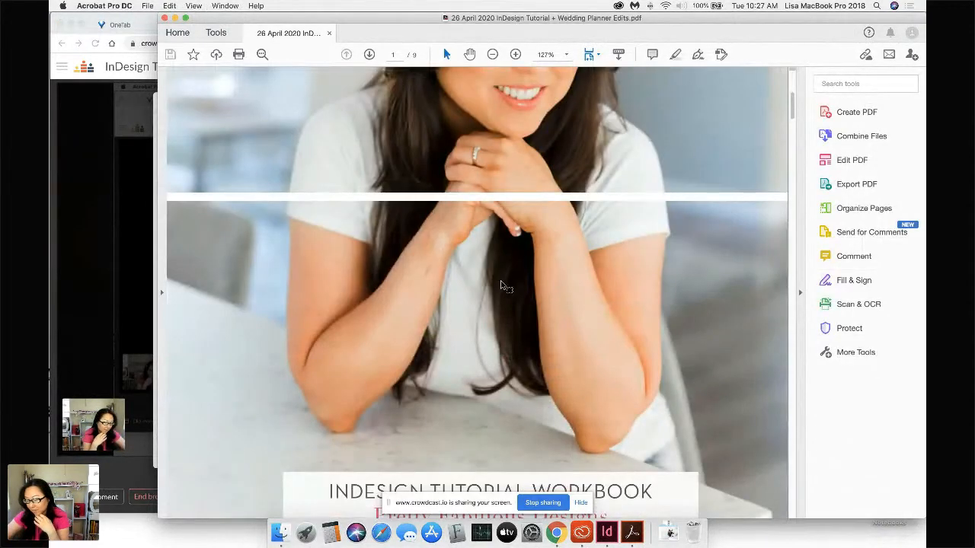
scroll(501, 281, "down", 3, "ctrl")
scroll(501, 281, "down", 3, "ctrl")
scroll(501, 280, "down", 15)
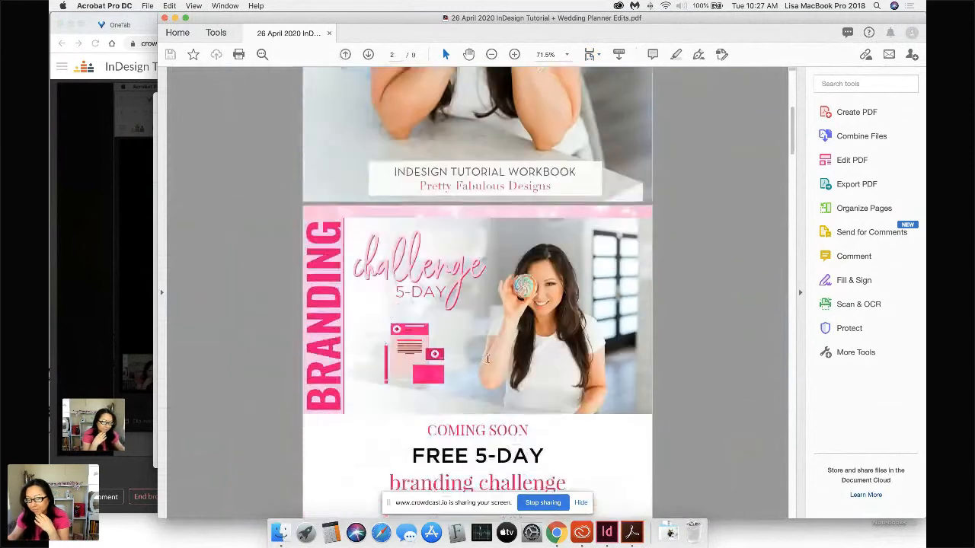
scroll(489, 363, "down", 15)
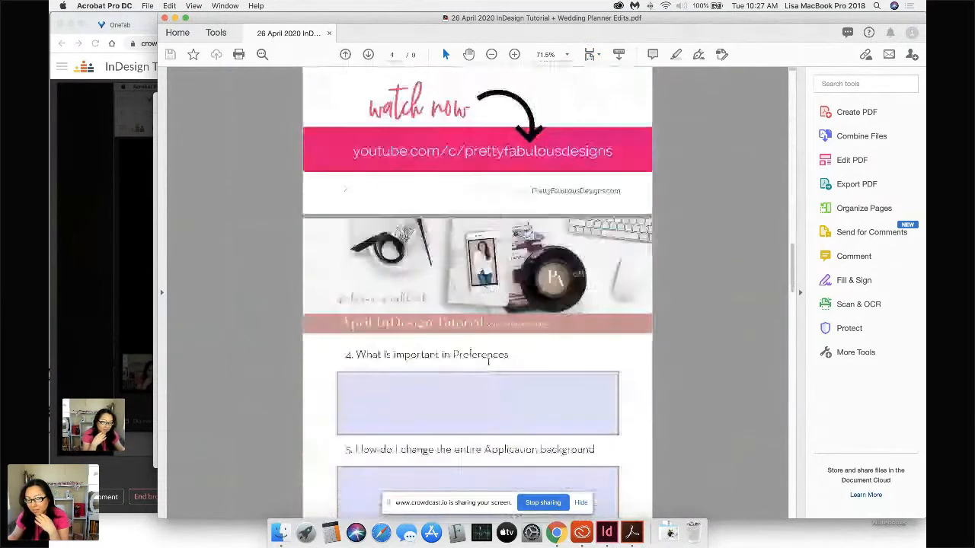
scroll(489, 362, "down", 3)
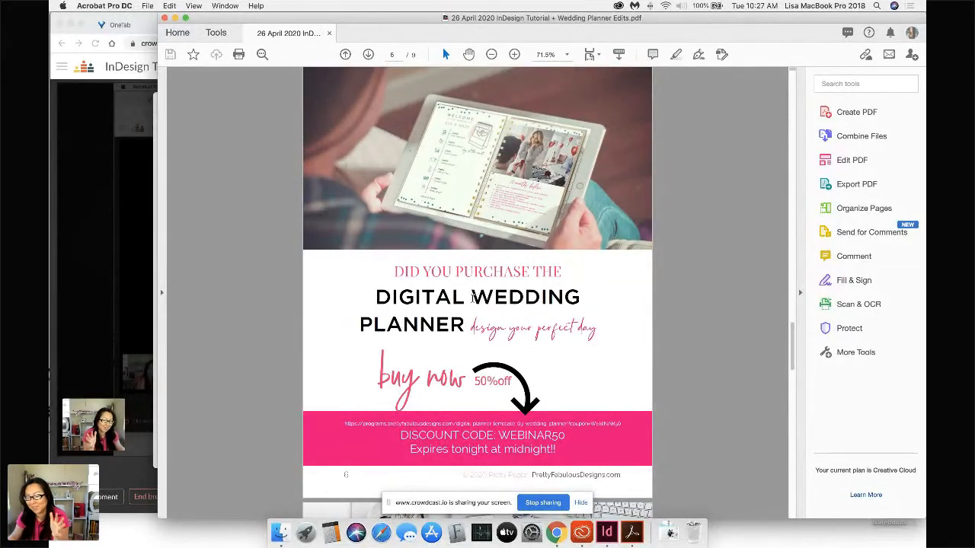
scroll(481, 315, "down", 2)
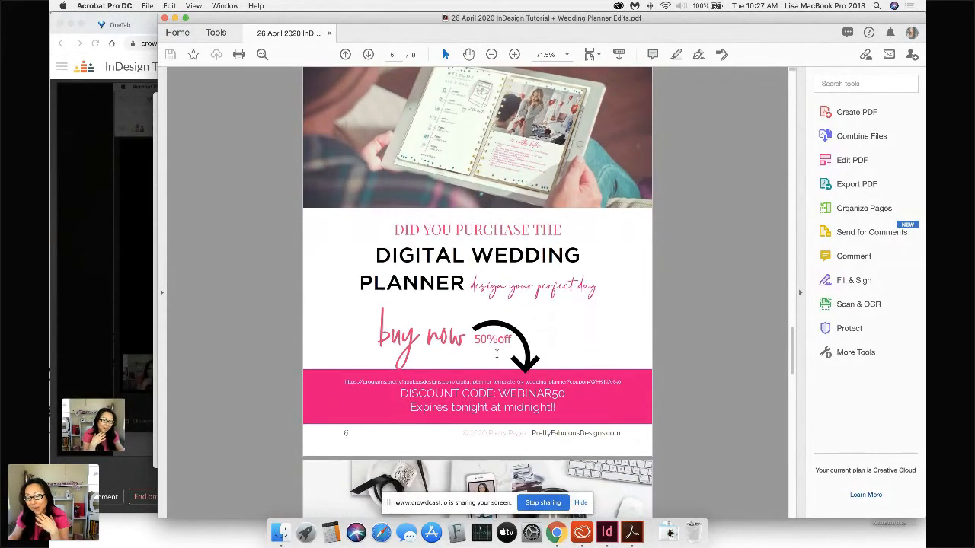
scroll(560, 358, "down", 1)
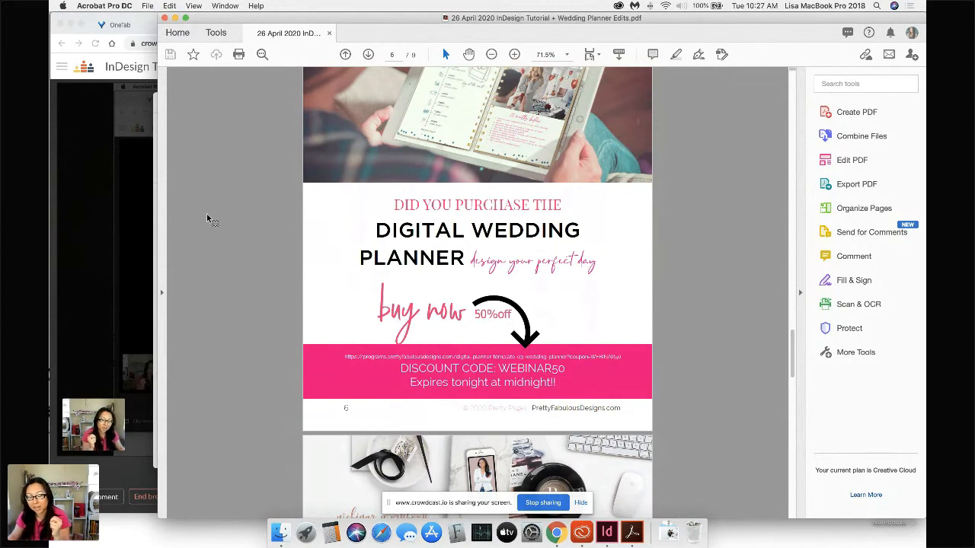
Step: Switch back to InDesign, bring the Gift Registry spread into view, and turn the Pages panel off and on again
left_click(84, 236)
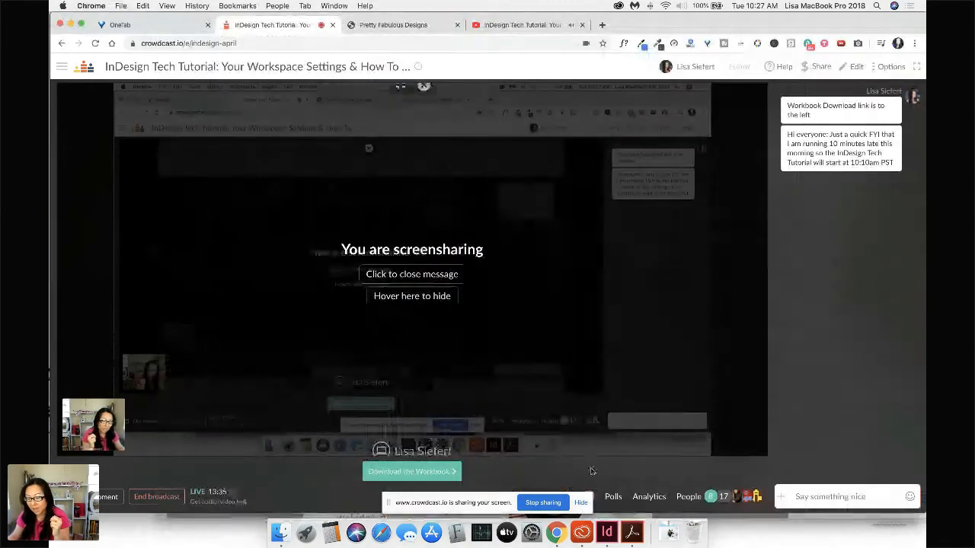
left_click(602, 532)
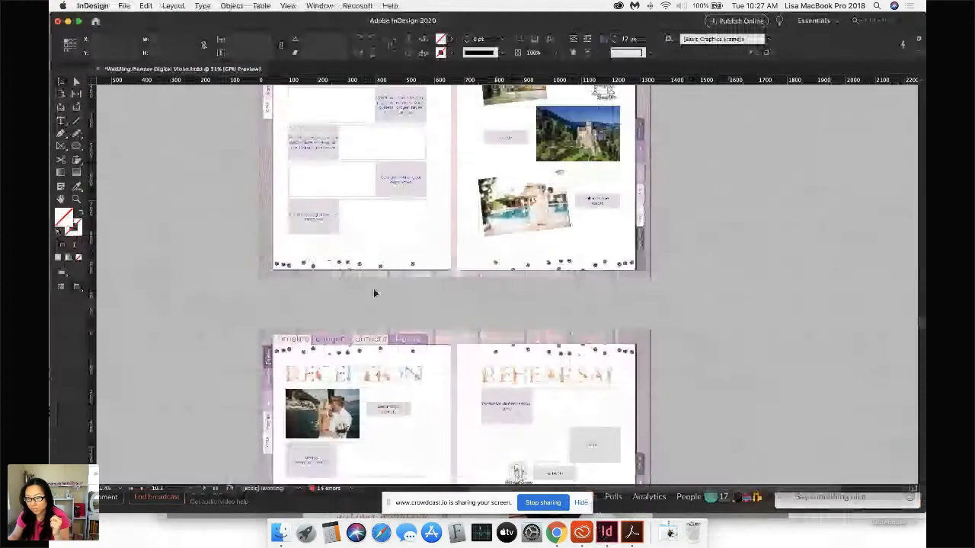
scroll(374, 287, "down", 15)
left_click(319, 6)
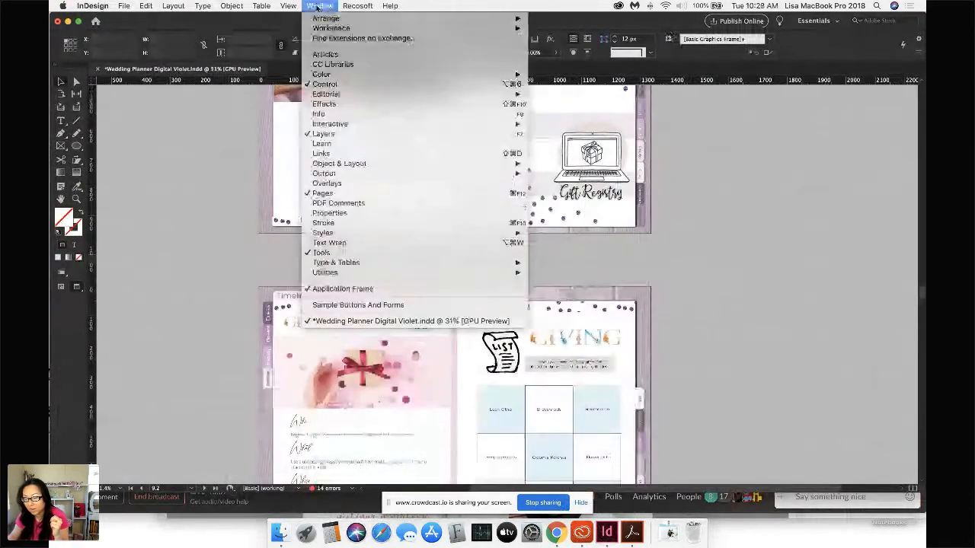
left_click(374, 194)
left_click(319, 6)
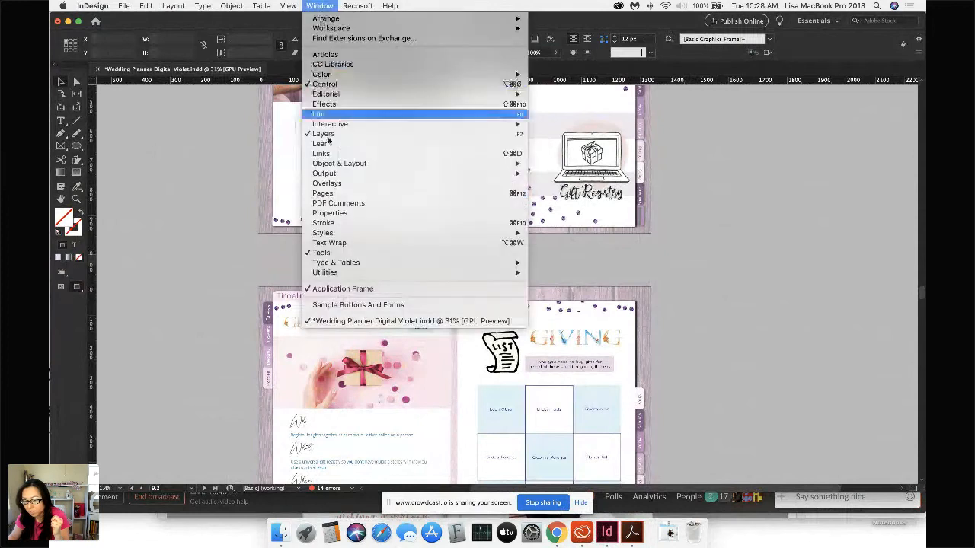
left_click(322, 193)
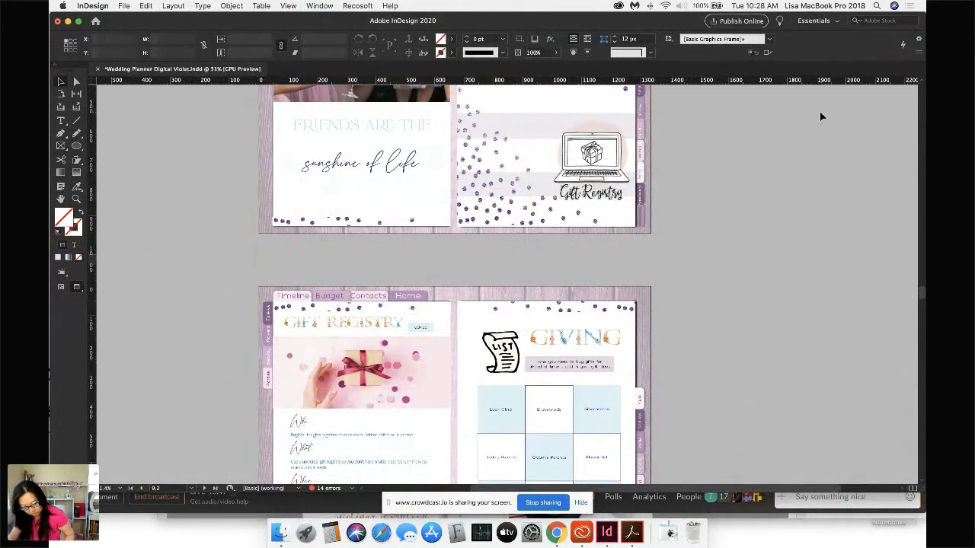
Step: Bring the wedding planner document to the front and switch the workspace to Typography
key("ctrl+Up")
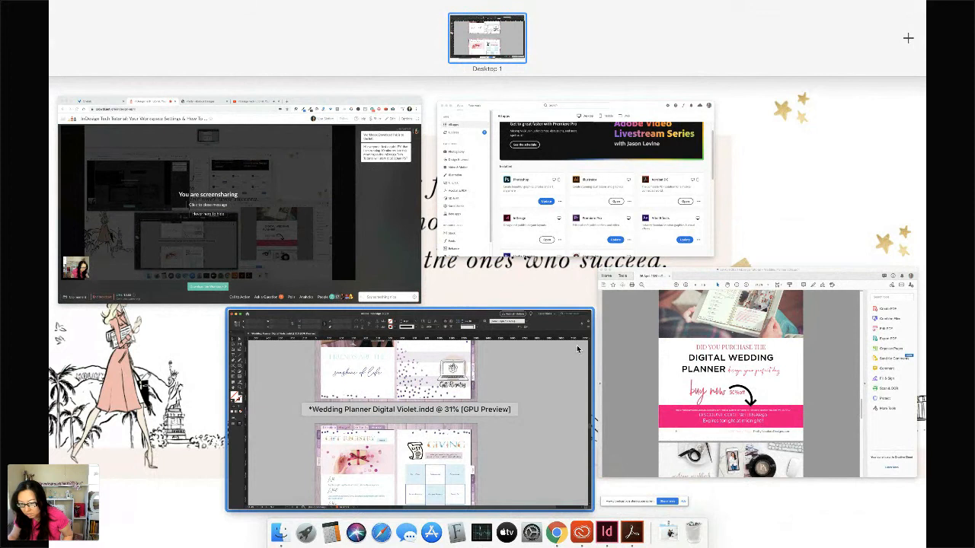
left_click(559, 362)
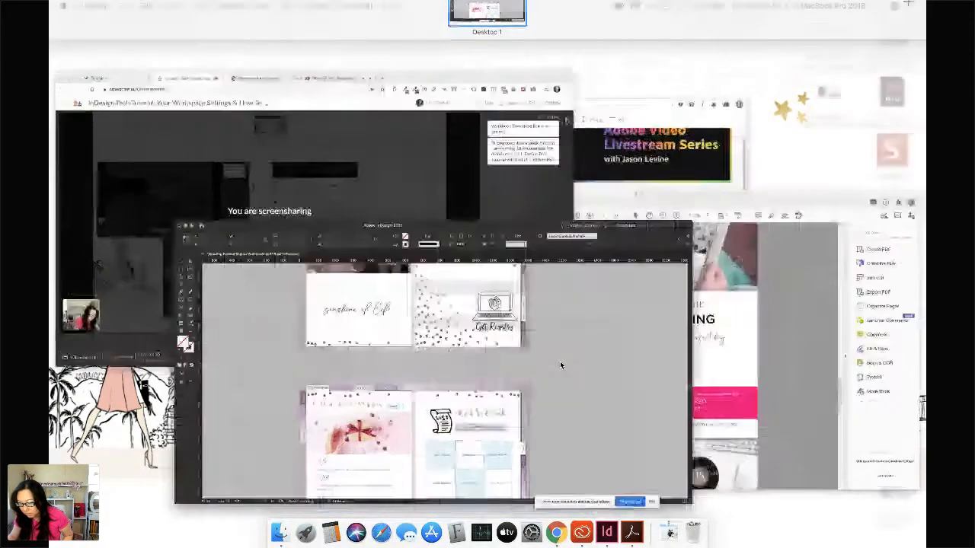
left_click(320, 5)
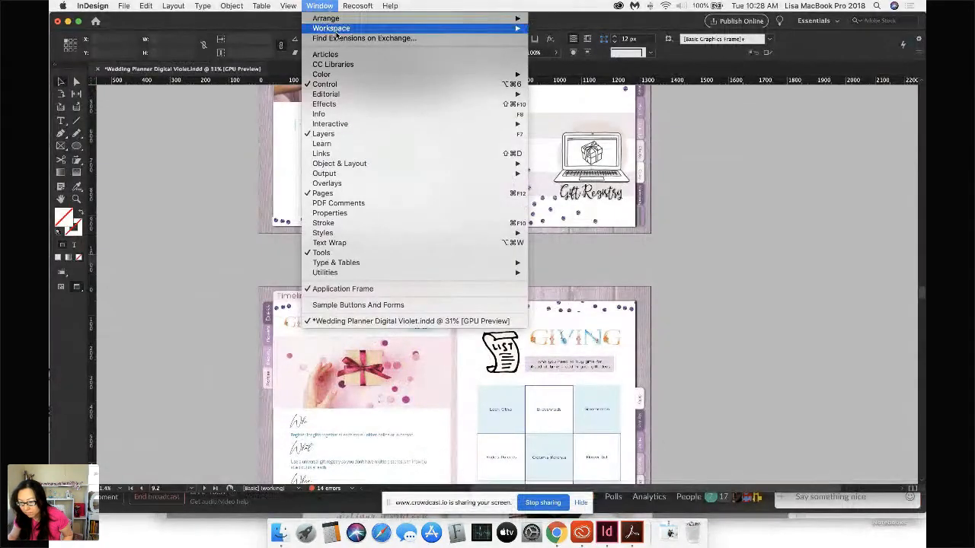
mouse_move(502, 30)
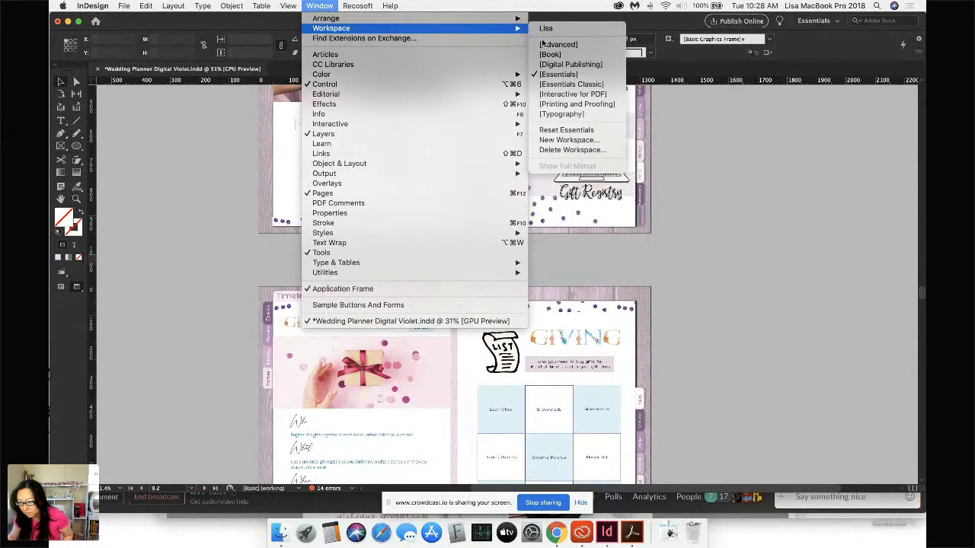
left_click(578, 114)
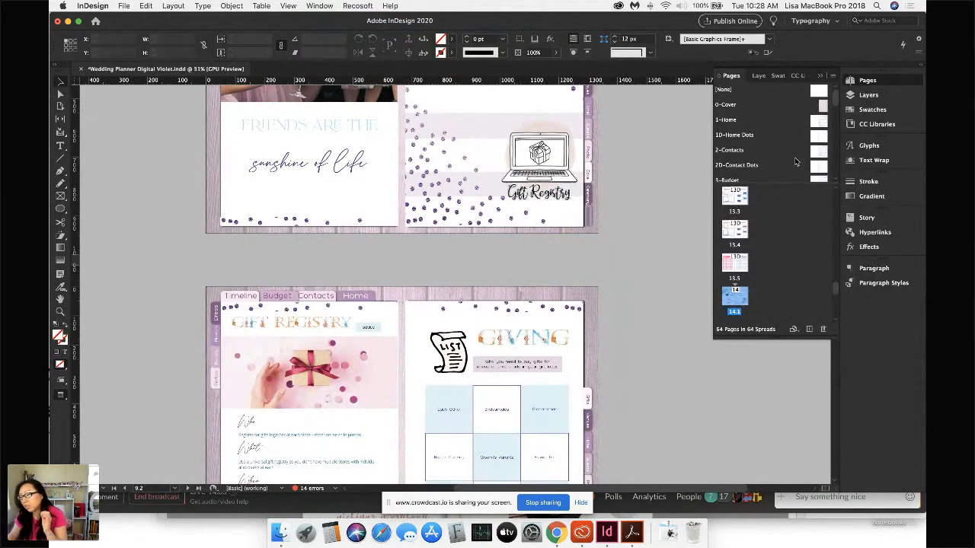
Step: Go to the planner's cover on page 1.1
scroll(761, 251, "up", 8)
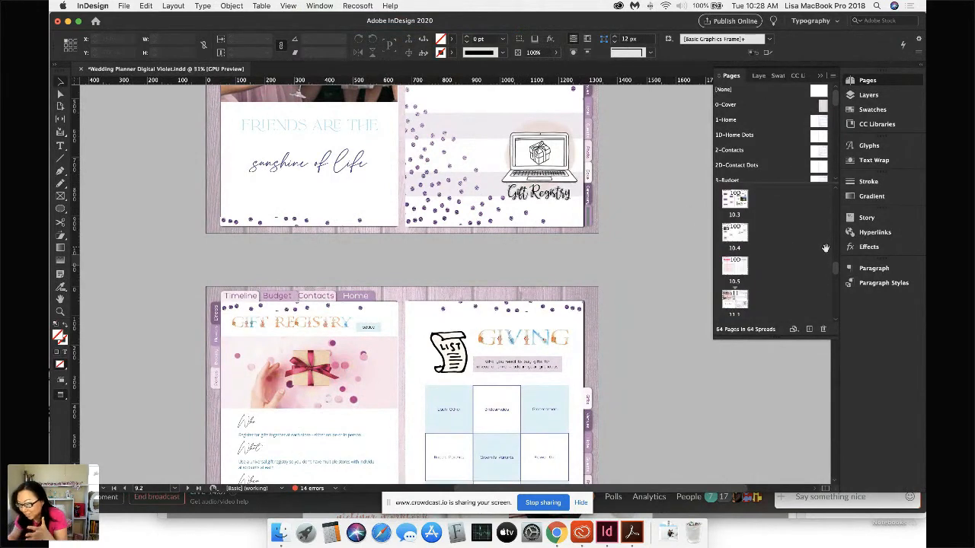
left_click_drag(836, 272, 835, 190)
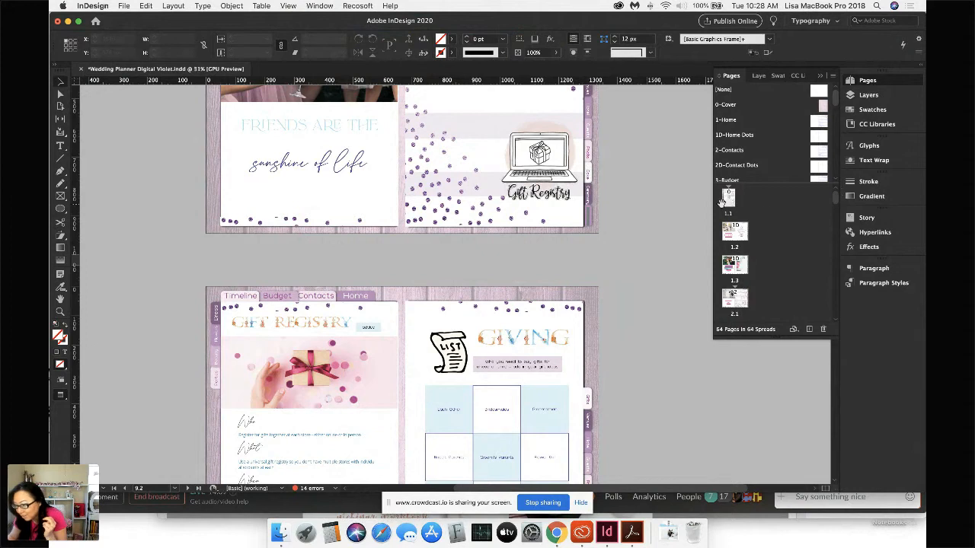
double_click(729, 200)
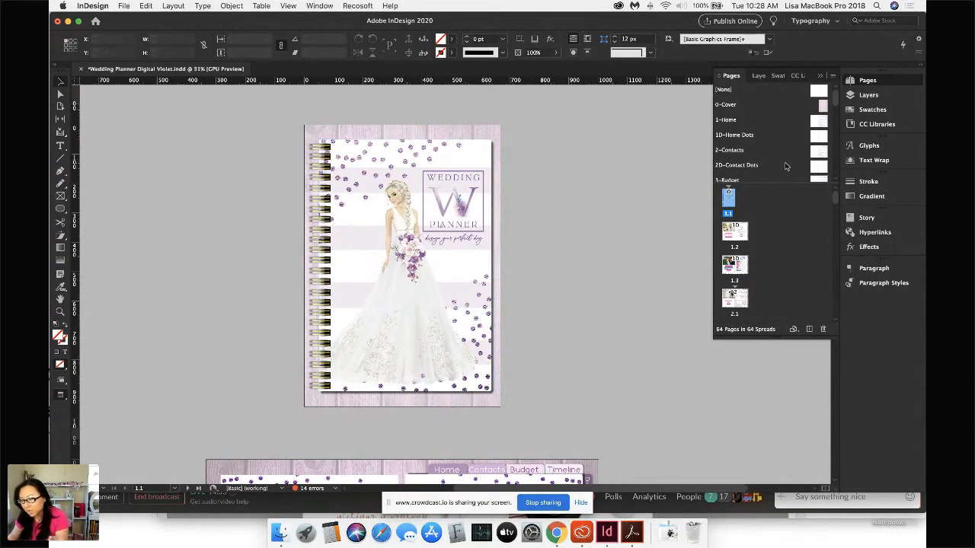
Step: On the 0-Cover master, replace the wood background with Purple glitter.jpg from Downloads, 0 - Photostock, Backgrounds, Glitter on the Silver Oct 2018 drive
double_click(727, 106)
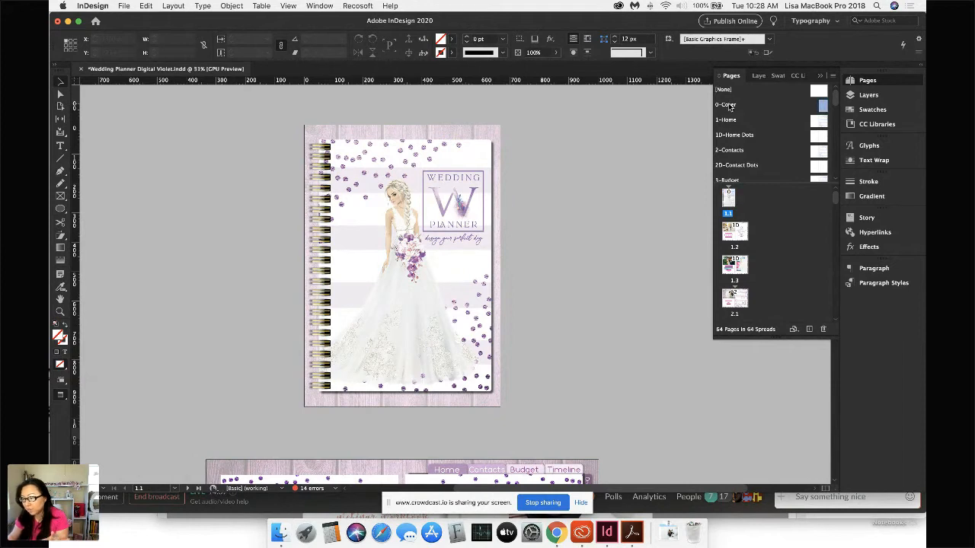
left_click(442, 231)
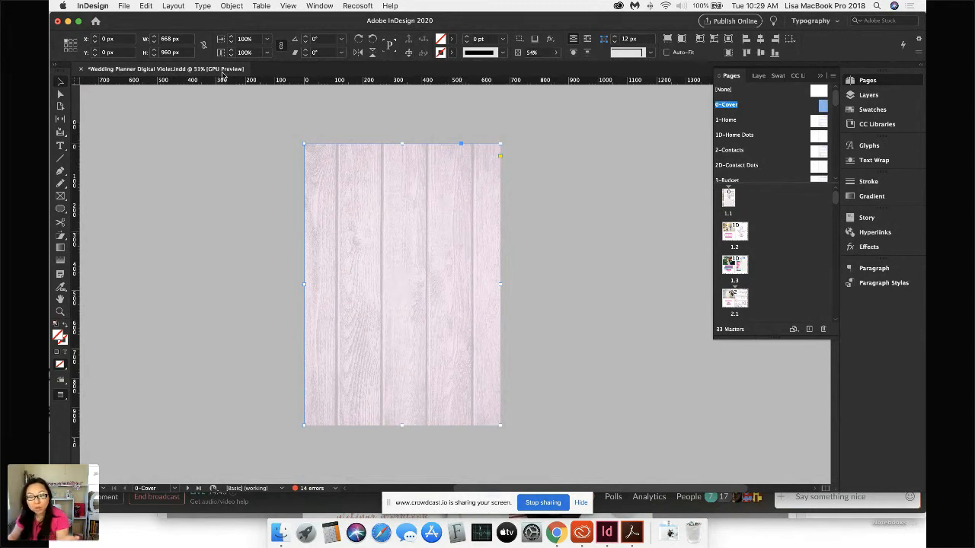
left_click(123, 6)
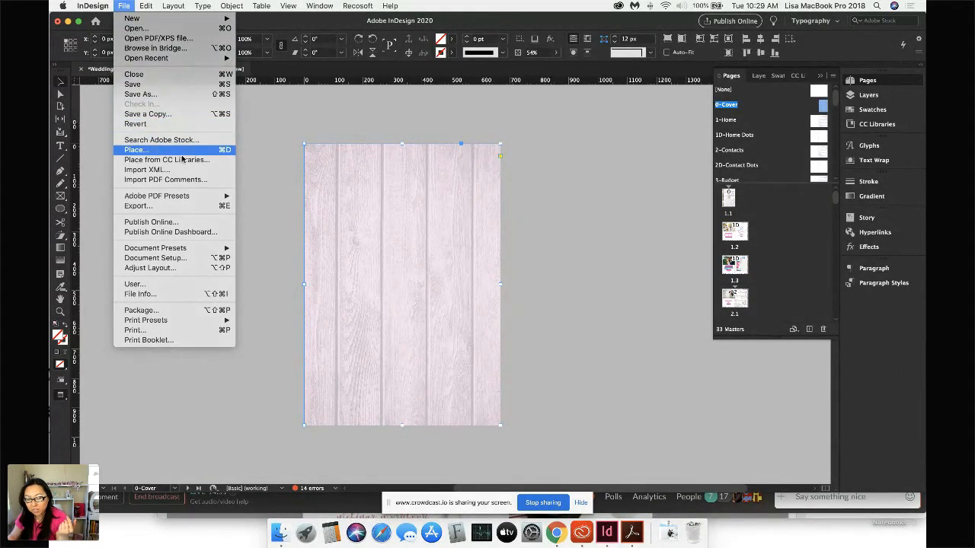
left_click(155, 151)
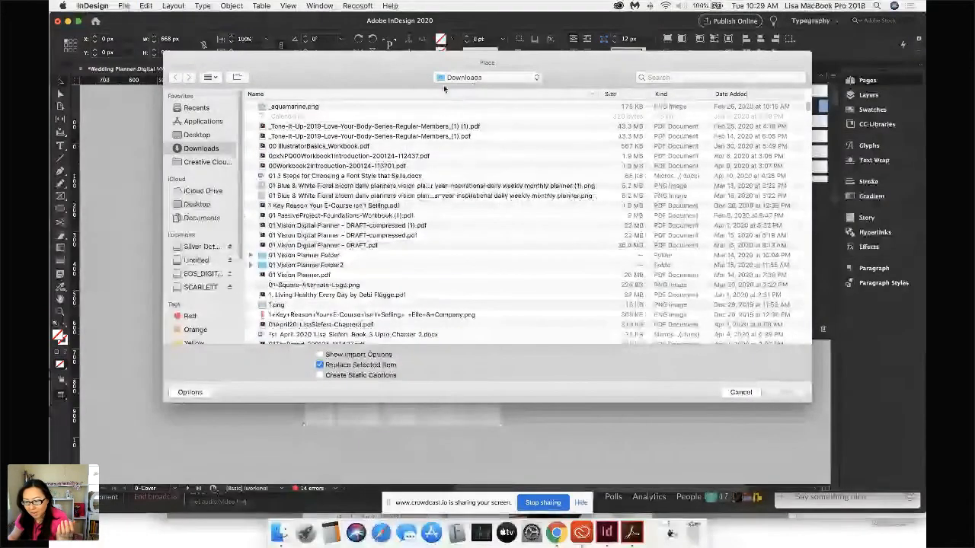
left_click(204, 249)
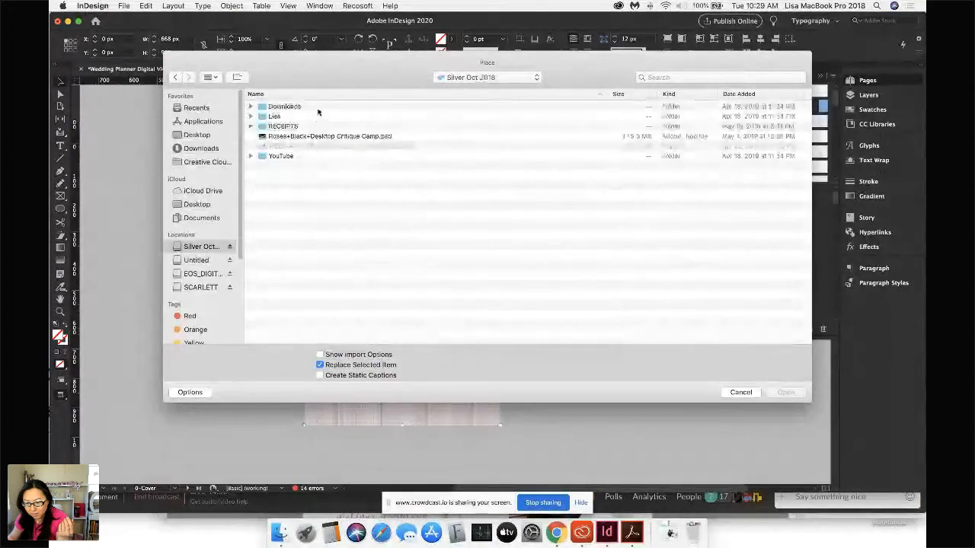
left_click(332, 108)
double_click(333, 108)
double_click(335, 108)
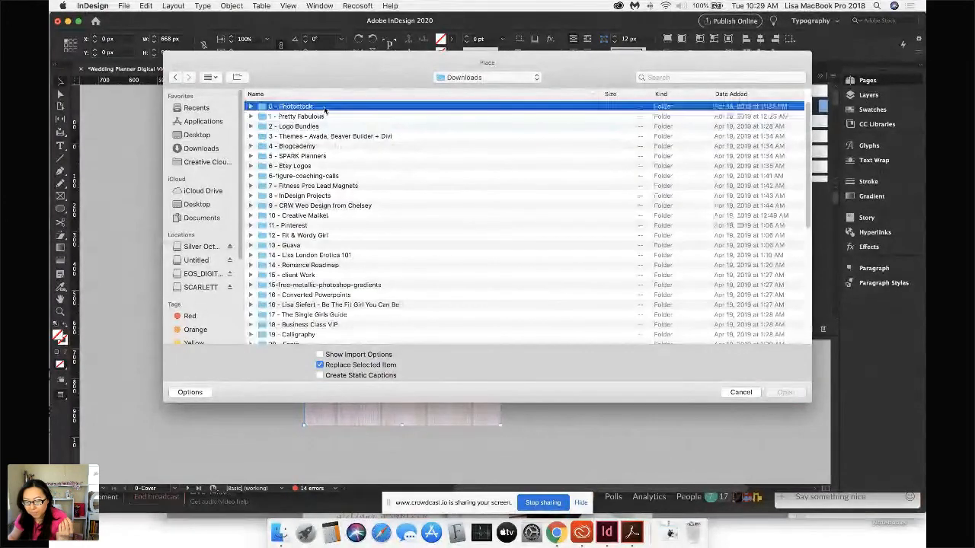
left_click(299, 147)
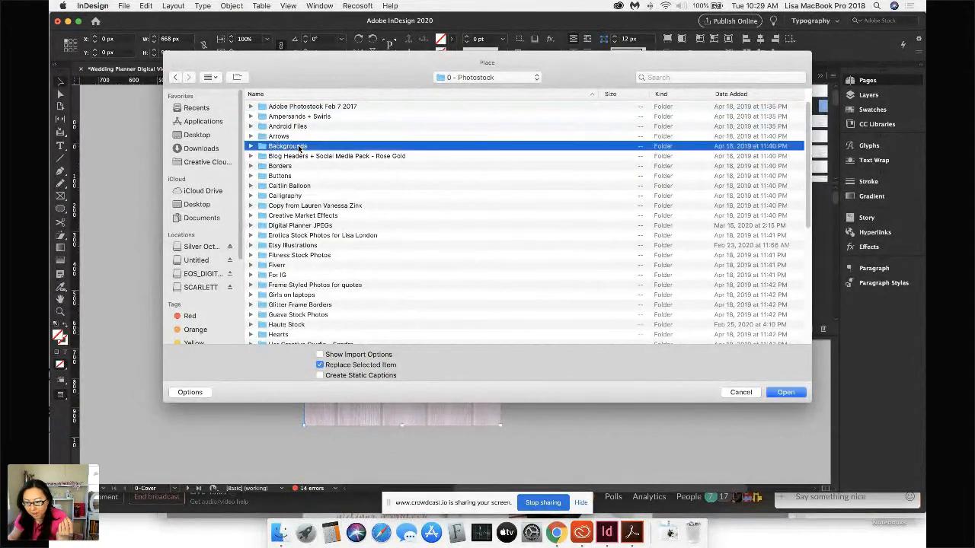
double_click(330, 146)
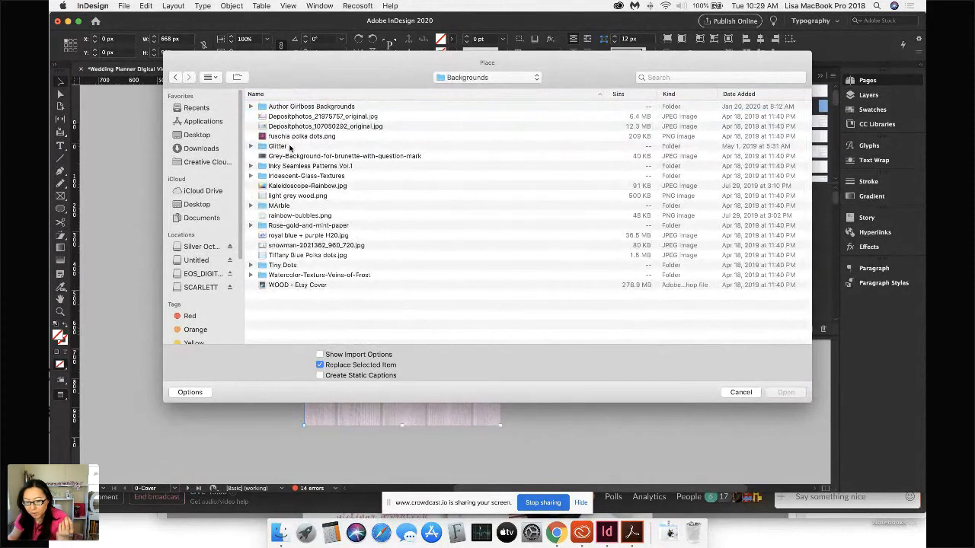
left_click(295, 147)
double_click(328, 146)
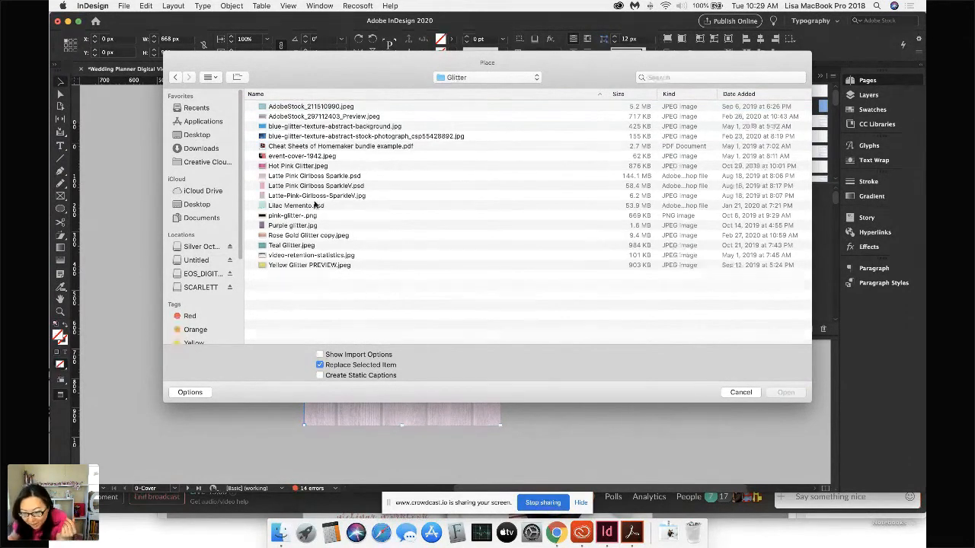
left_click(301, 226)
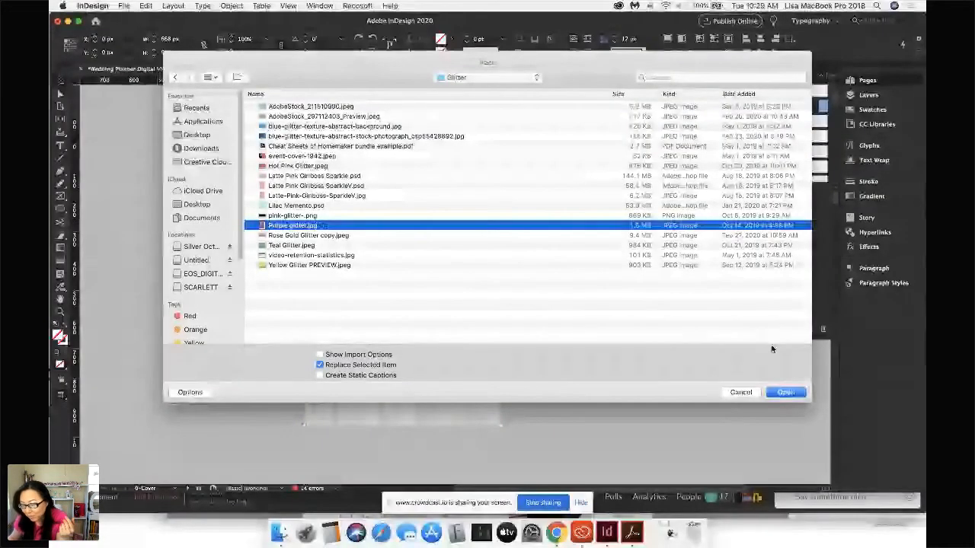
left_click(791, 392)
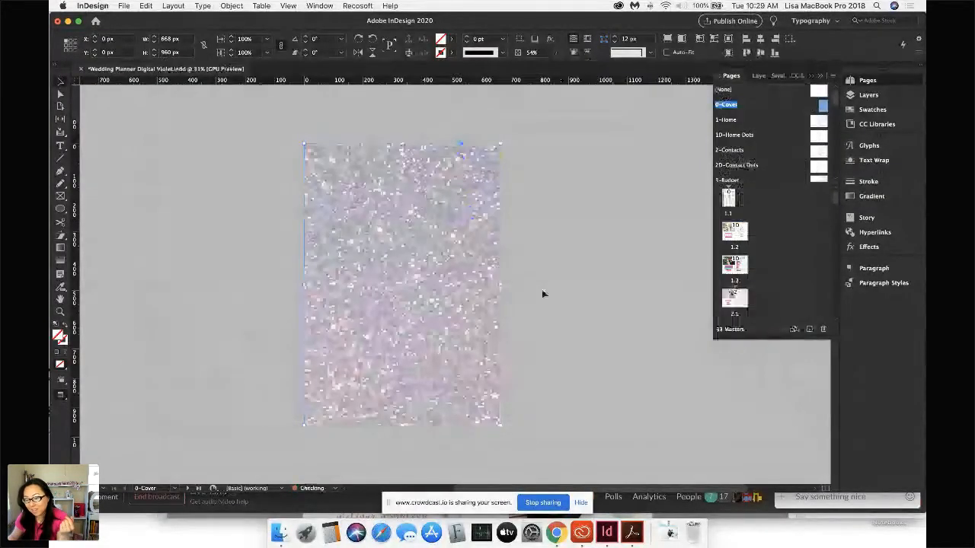
Step: Raise the glitter background's opacity on the 0-Cover master to full strength
left_click(432, 211)
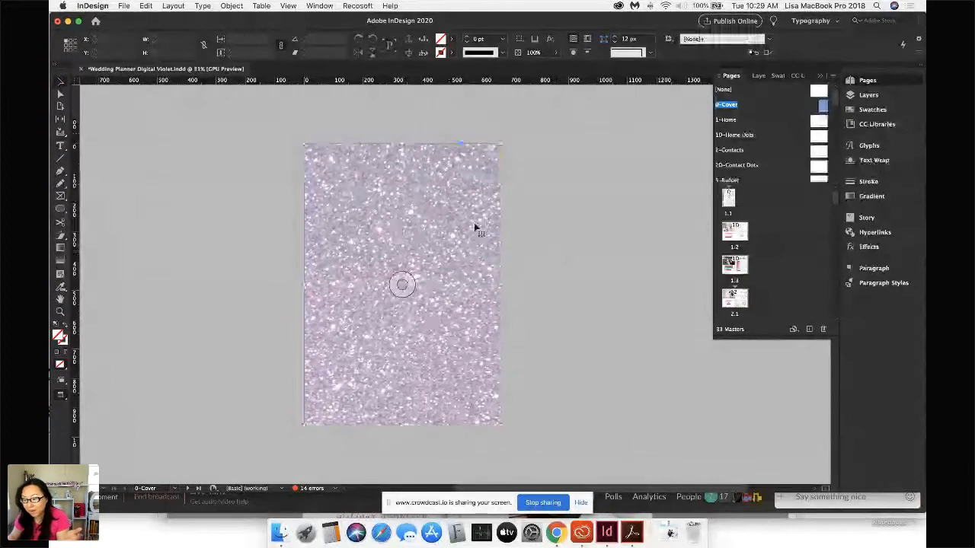
left_click(556, 53)
left_click_drag(535, 69, 556, 70)
left_click(585, 216)
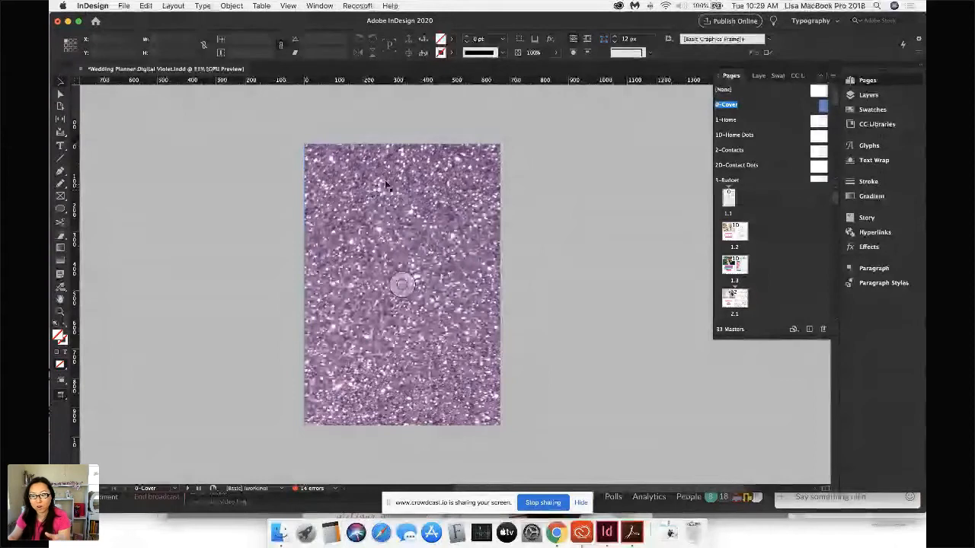
Step: Check the background on cover page 1.1 and compare it with spread 1.2
double_click(729, 199)
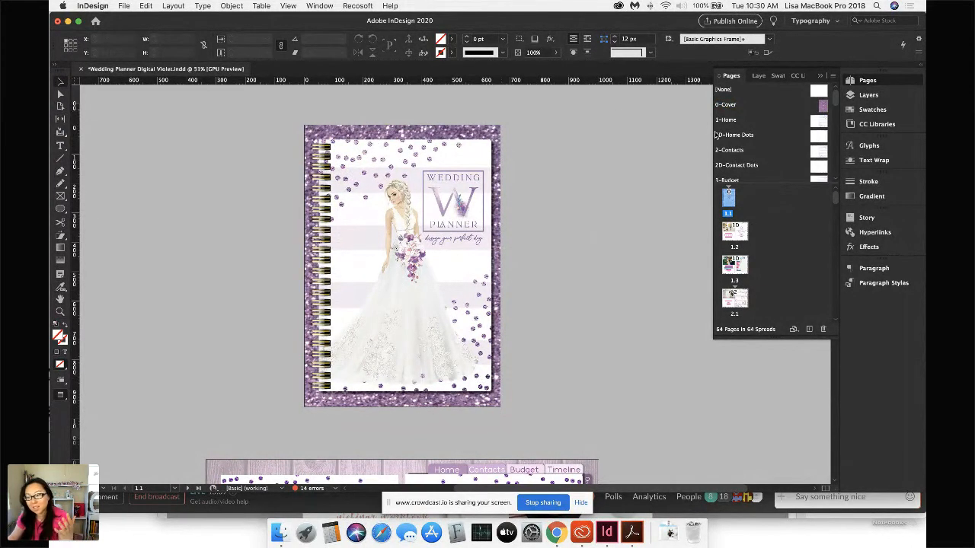
left_click(739, 233)
double_click(738, 232)
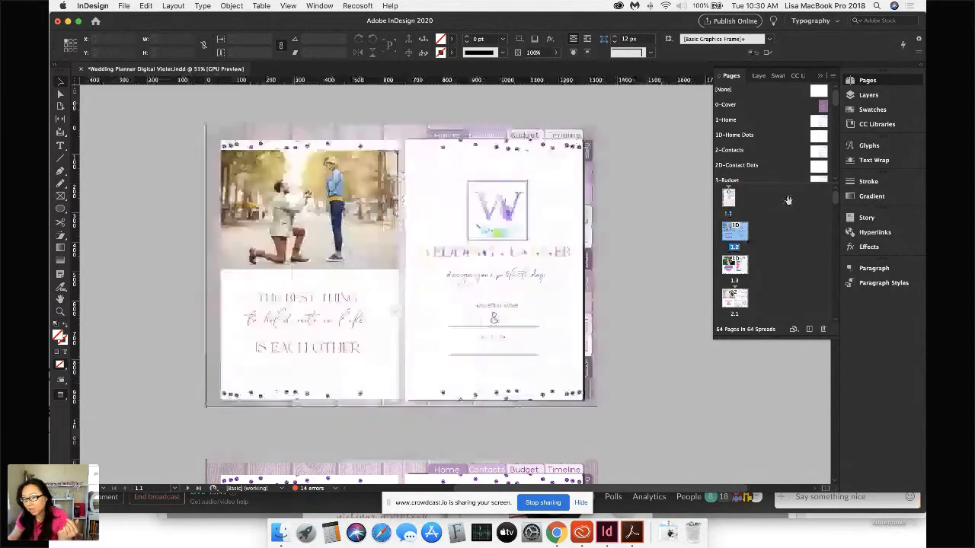
Step: Open the 1-Home master, select its wood background, and look through the list of master pages
left_click(816, 117)
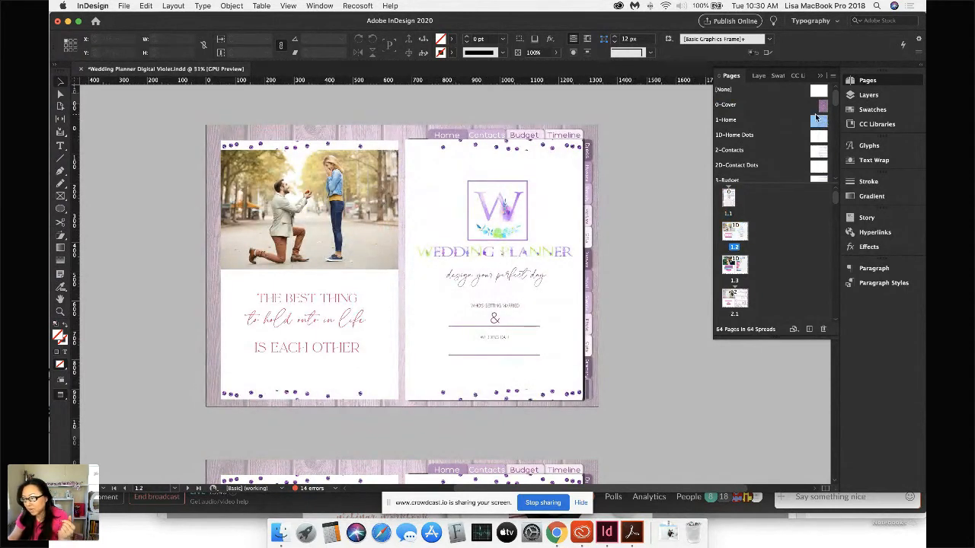
double_click(817, 121)
left_click(391, 157)
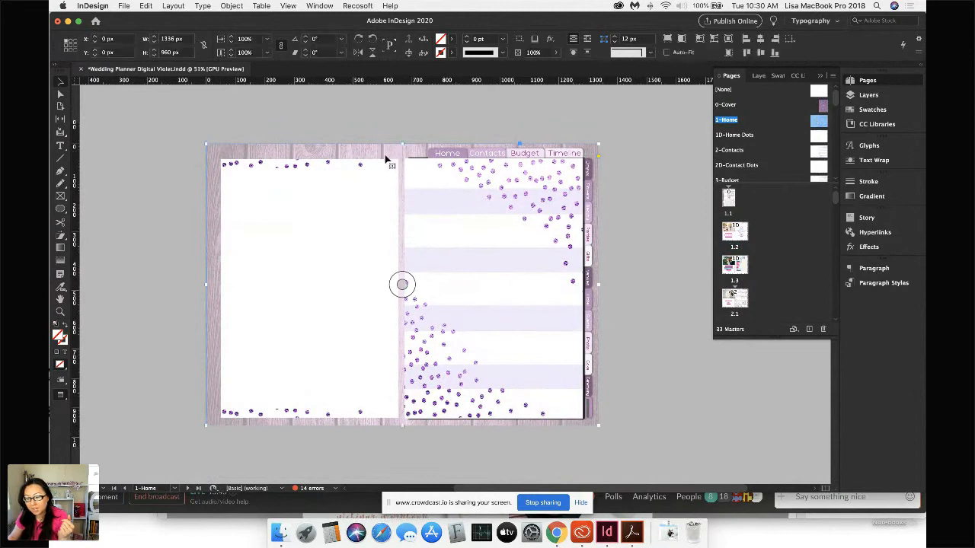
left_click(124, 7)
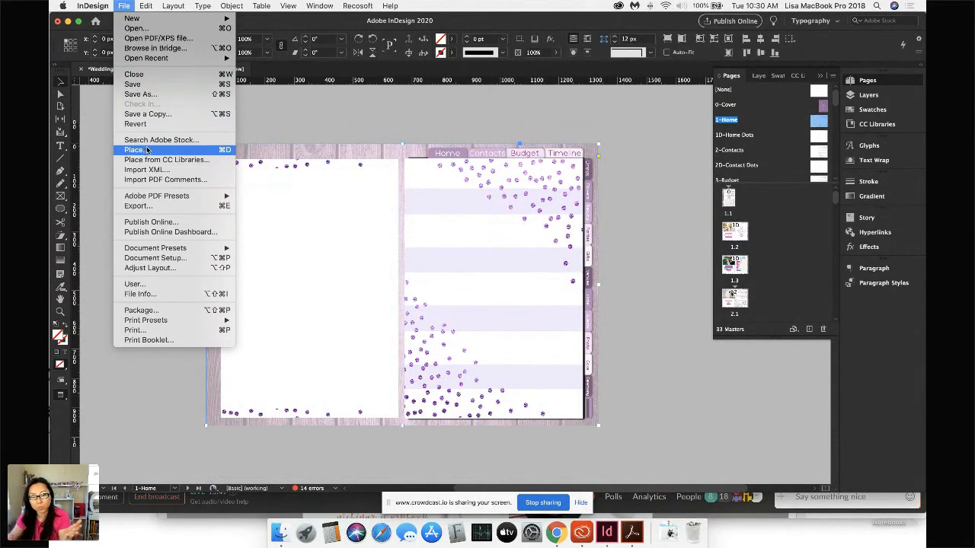
left_click(298, 111)
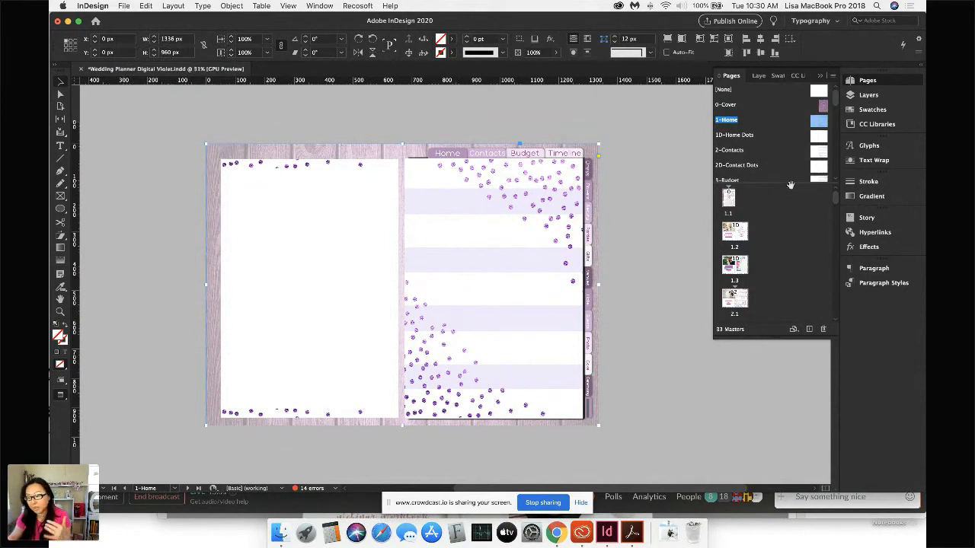
scroll(771, 145, "down", 10)
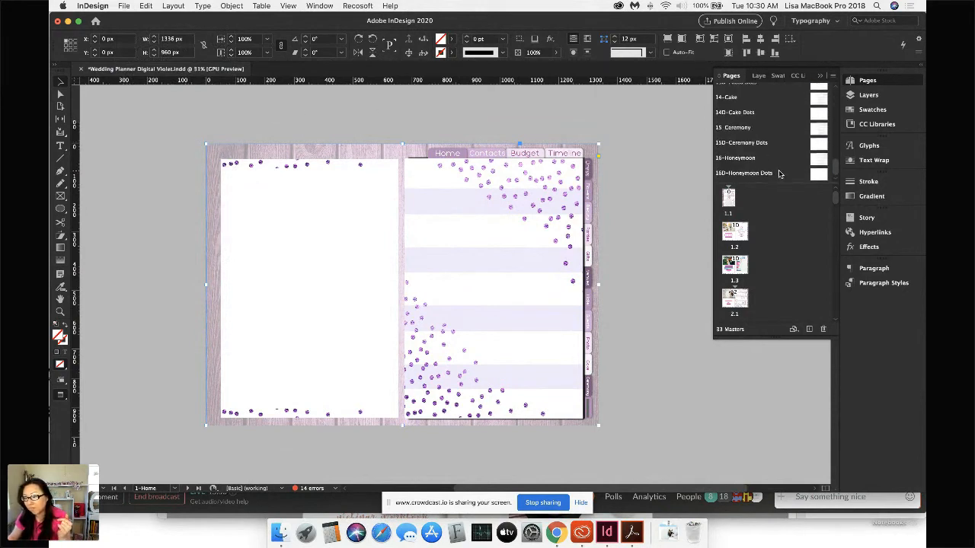
scroll(747, 139, "up", 10)
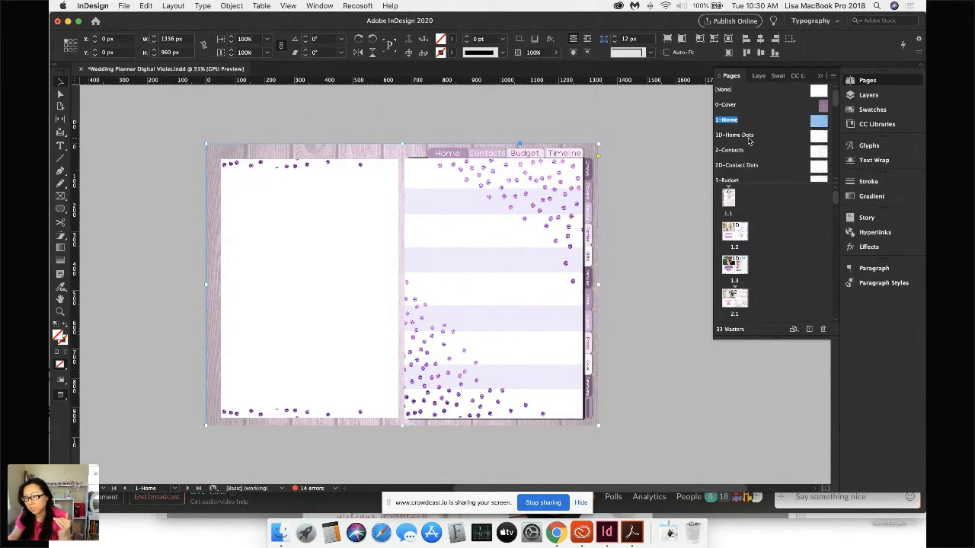
Step: Revisit cover page 1.1, then change the Home tab's label on the 1-Home master to "Cover"
double_click(729, 198)
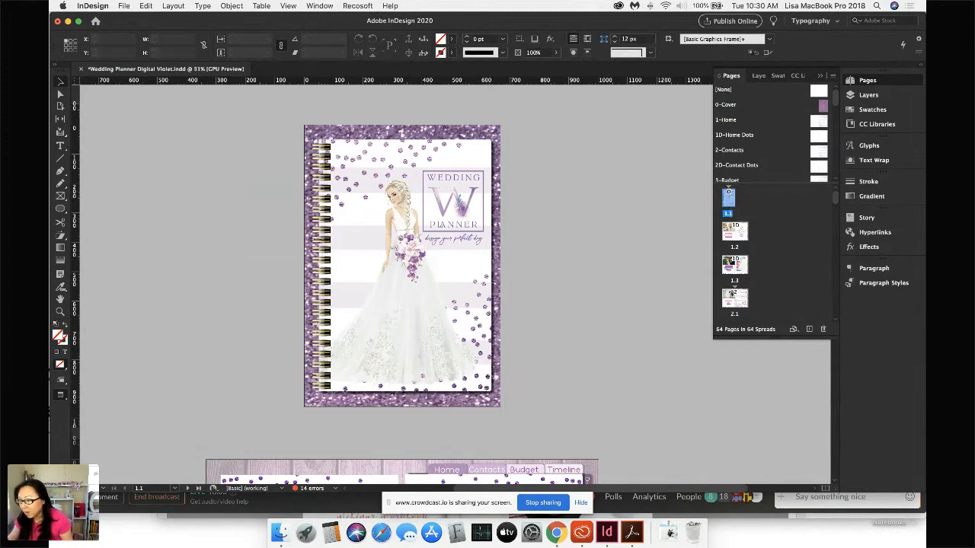
double_click(820, 122)
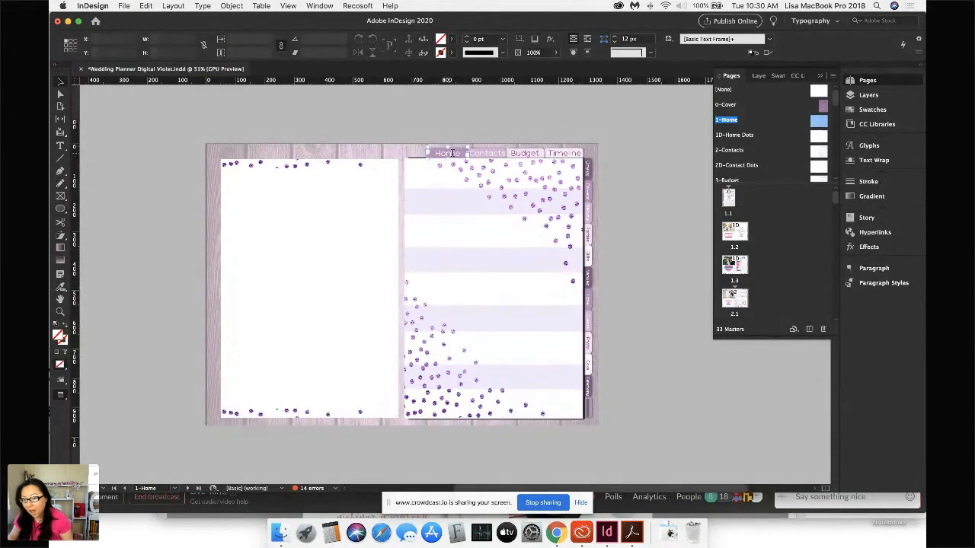
double_click(449, 154)
double_click(451, 153)
type("Cover")
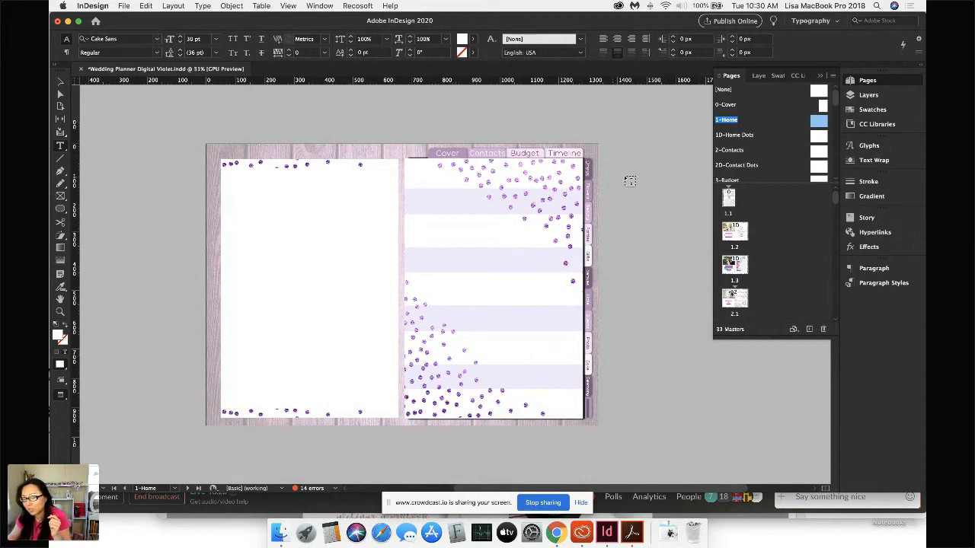
left_click(661, 190)
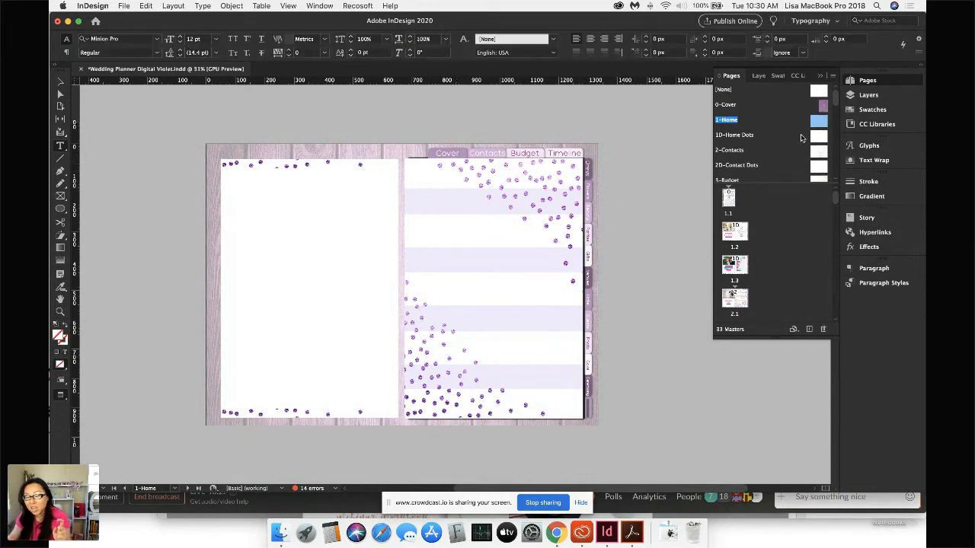
Step: Change the Home tab's label on the 1D-Home Dots master to "Cover"
double_click(796, 137)
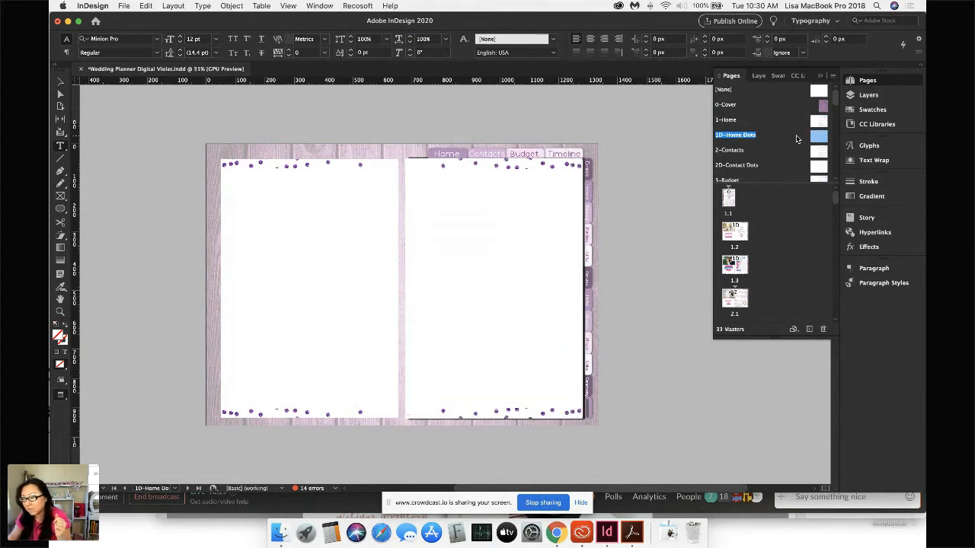
double_click(454, 155)
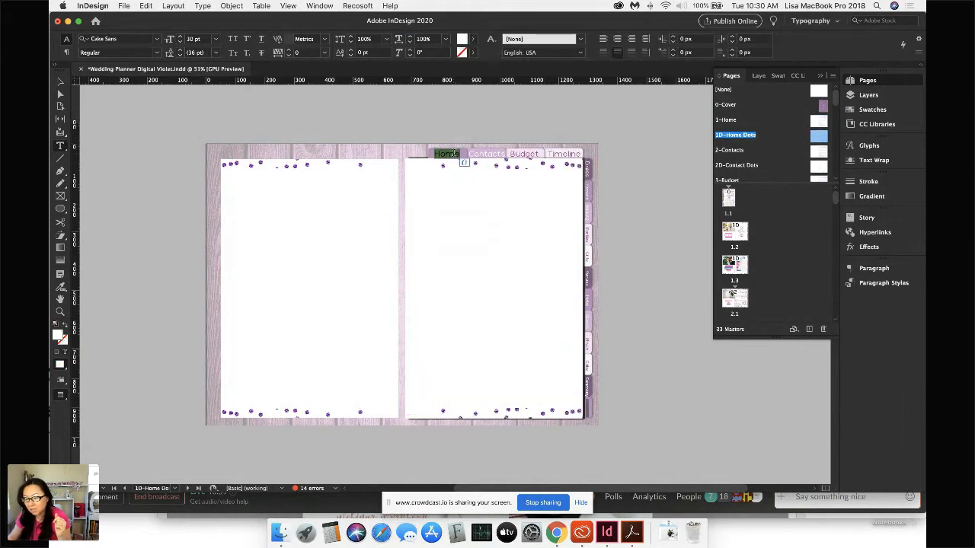
type("Cover")
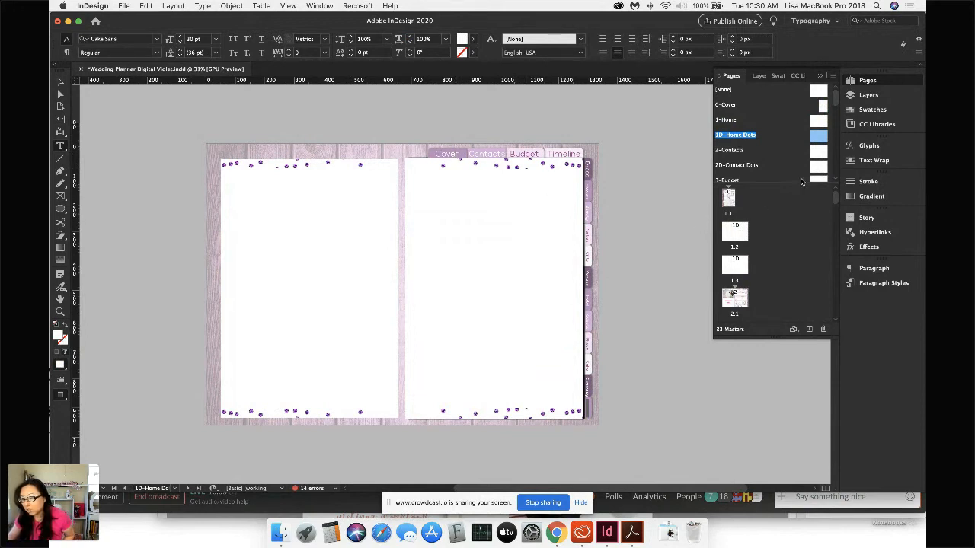
Step: Open the 2-Contacts master and change its Home tab's label to "Cover"
double_click(767, 151)
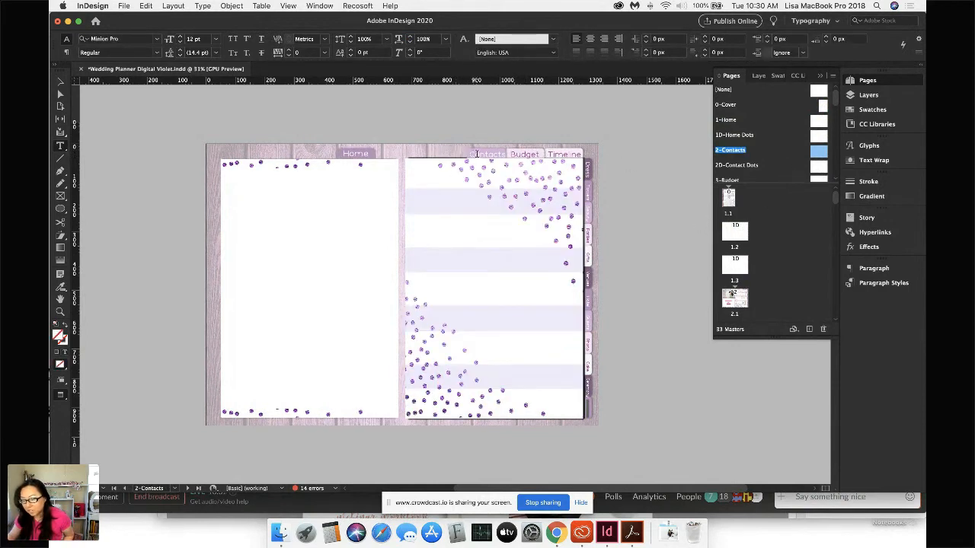
double_click(477, 155)
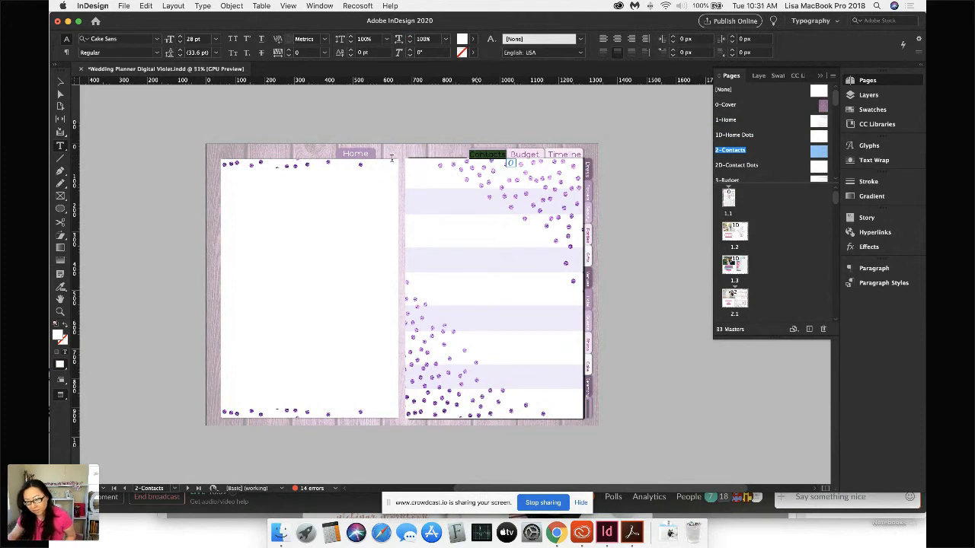
double_click(364, 154)
type("Cov")
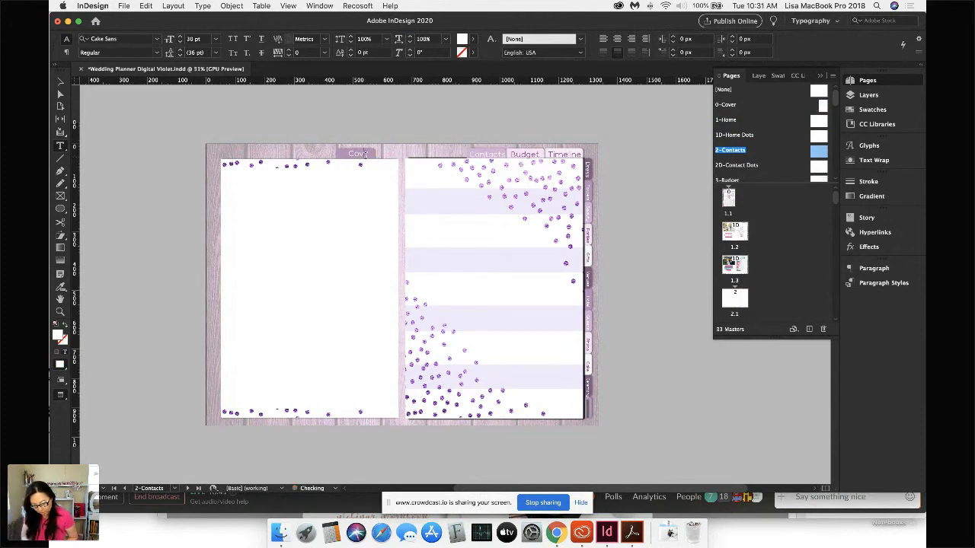
type("er")
key("Escape")
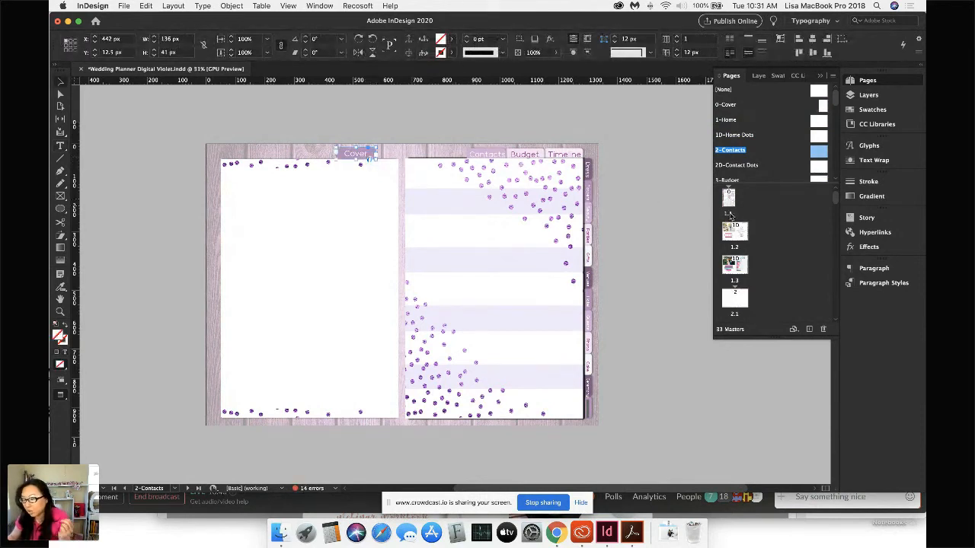
Step: Compare the tab labels on spreads 1.2, 3.4 and 3.2 with those on the 1-Home master
double_click(733, 232)
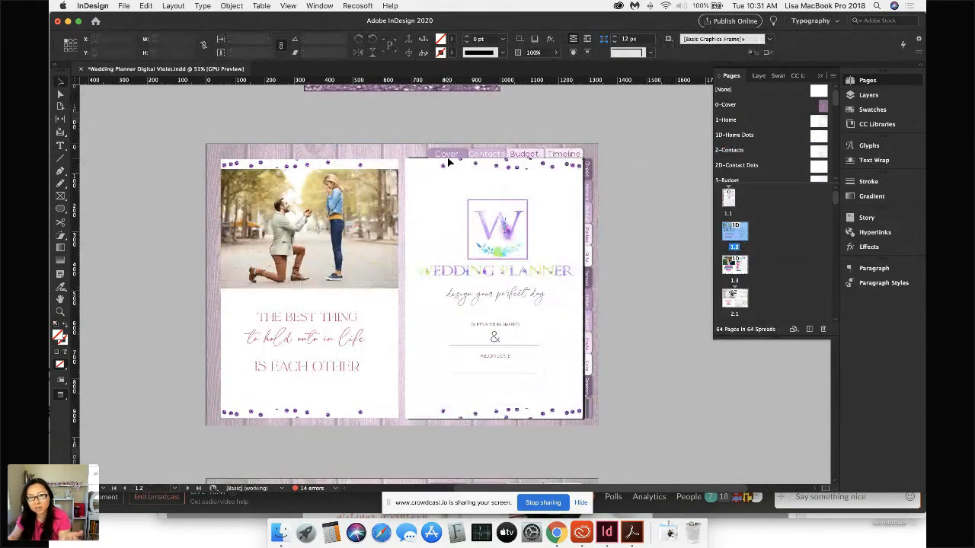
double_click(730, 270)
scroll(733, 244, "down", 5)
double_click(735, 278)
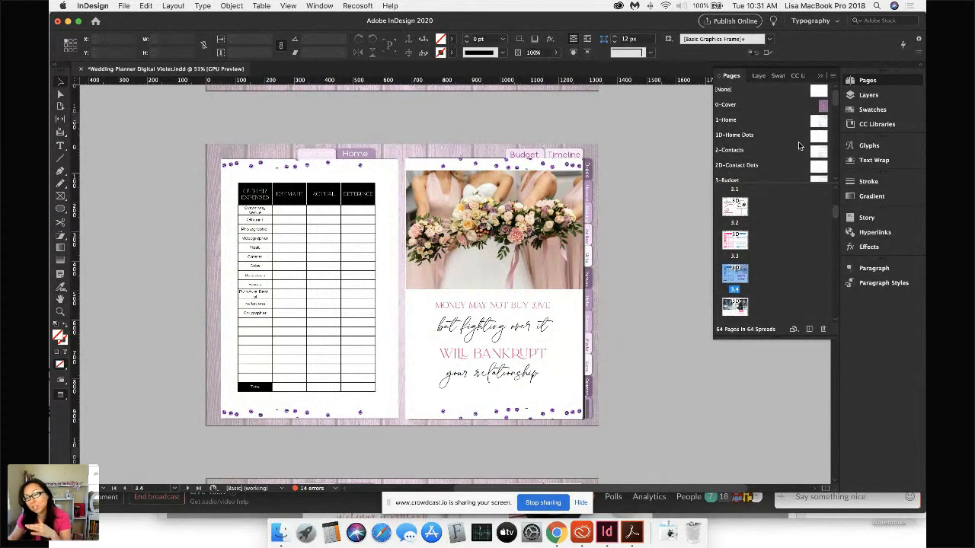
double_click(794, 122)
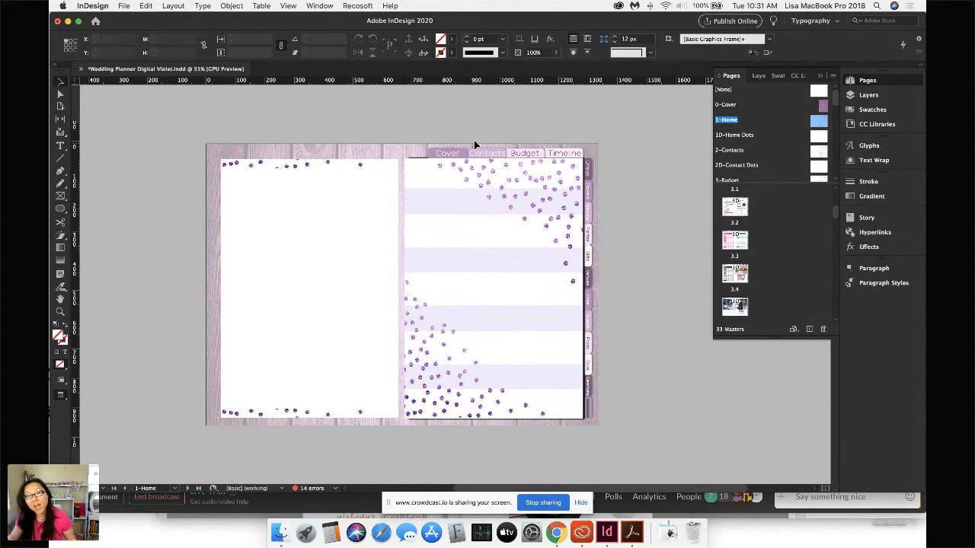
double_click(735, 207)
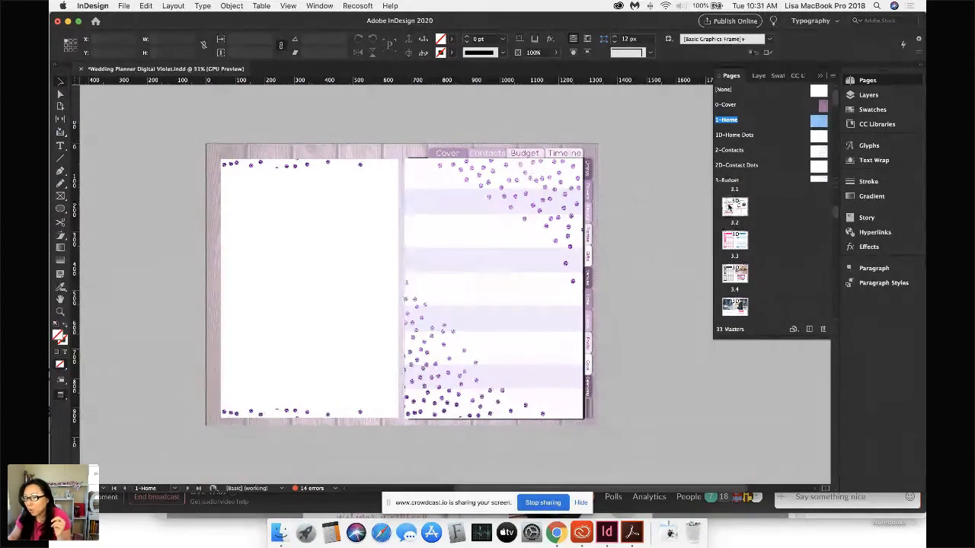
scroll(743, 243, "up", 3)
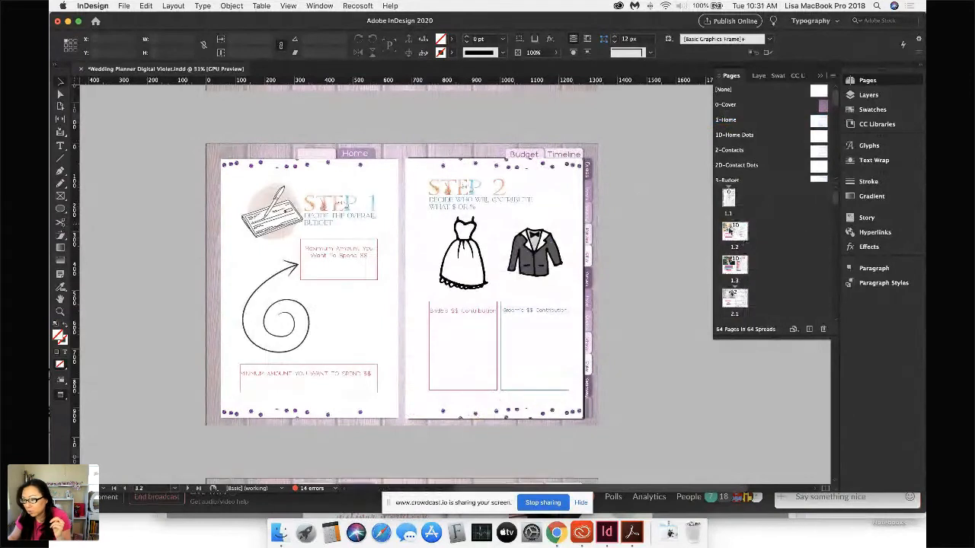
Step: Inspect the proposal photo on spread 1.2 and compare it with the photo on spread 1.3
double_click(735, 230)
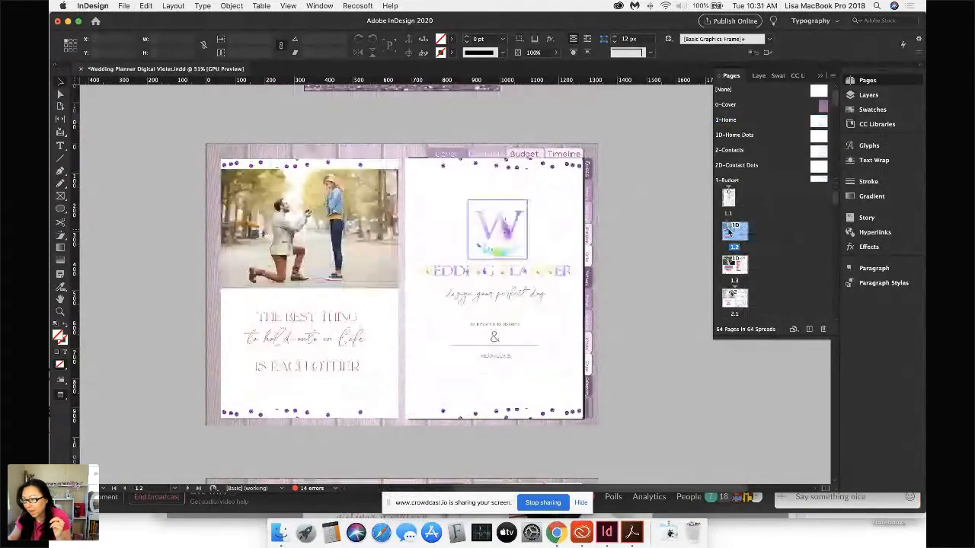
left_click(355, 237)
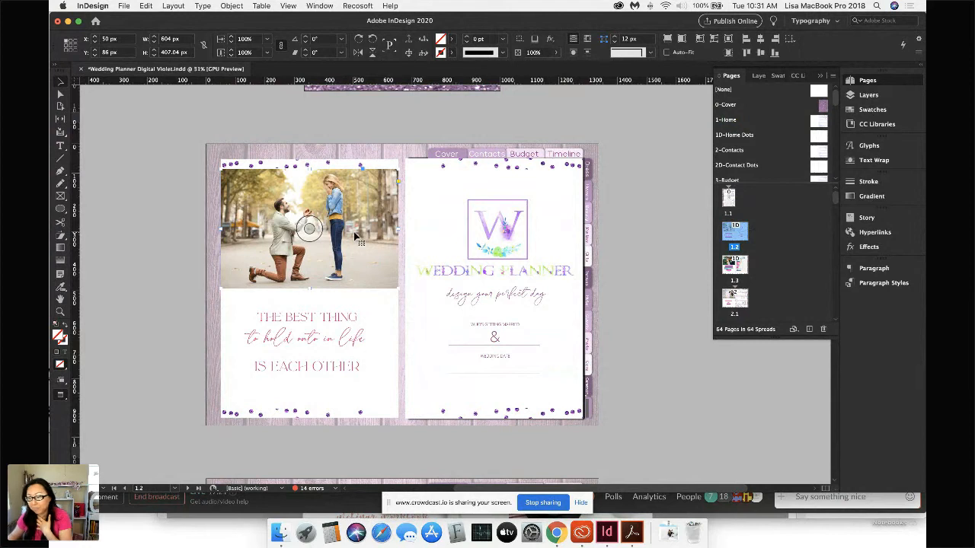
double_click(743, 267)
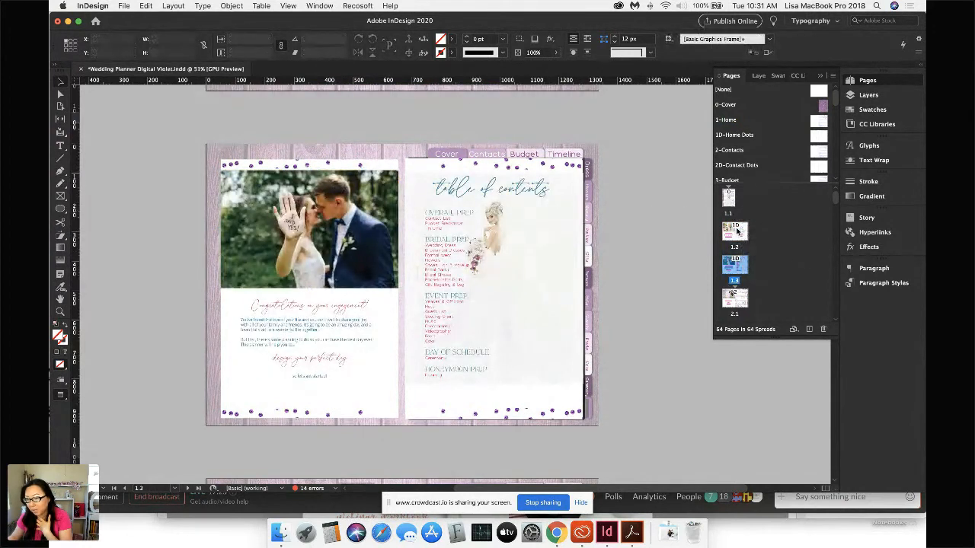
double_click(736, 233)
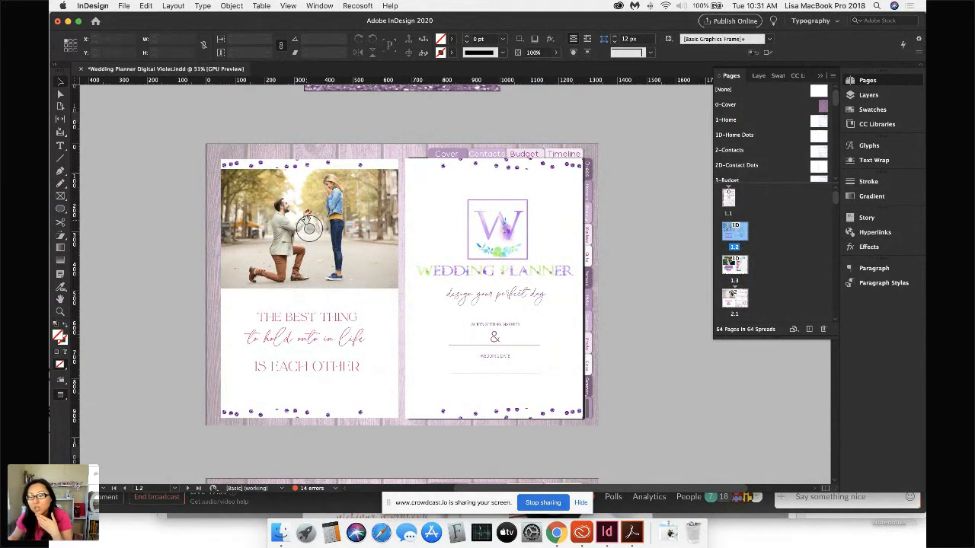
left_click(276, 201)
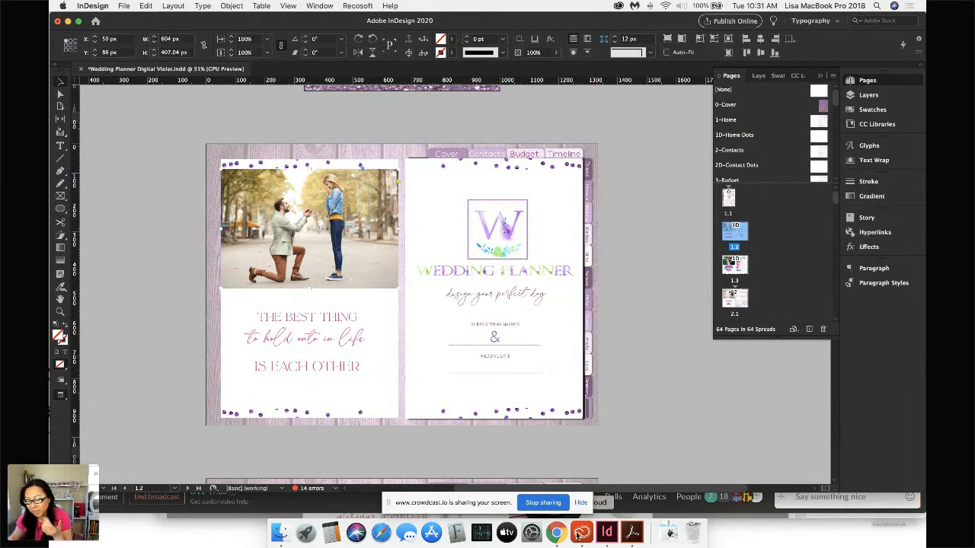
Step: Switch to Chrome, open stock.adobe.com in a new tab and search its images for "weddings"
left_click(557, 532)
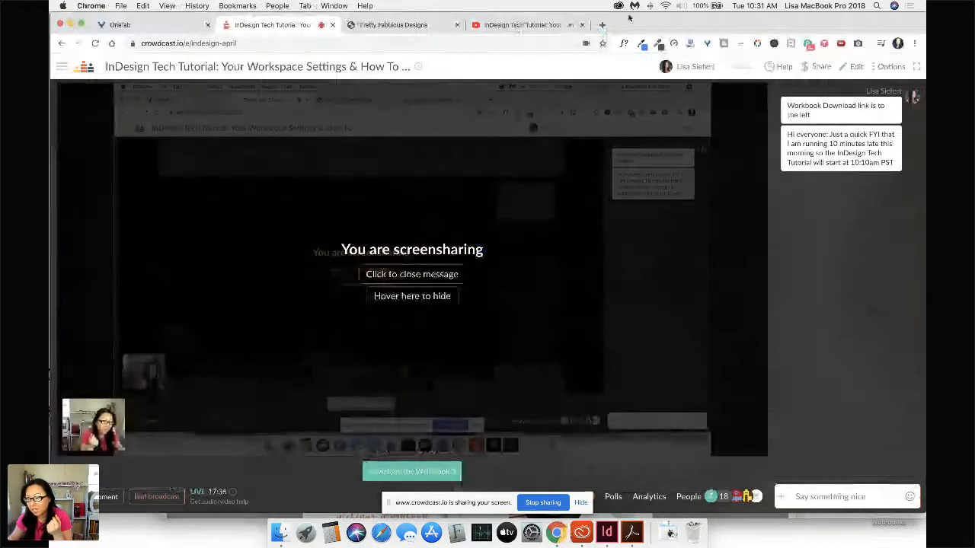
left_click(601, 25)
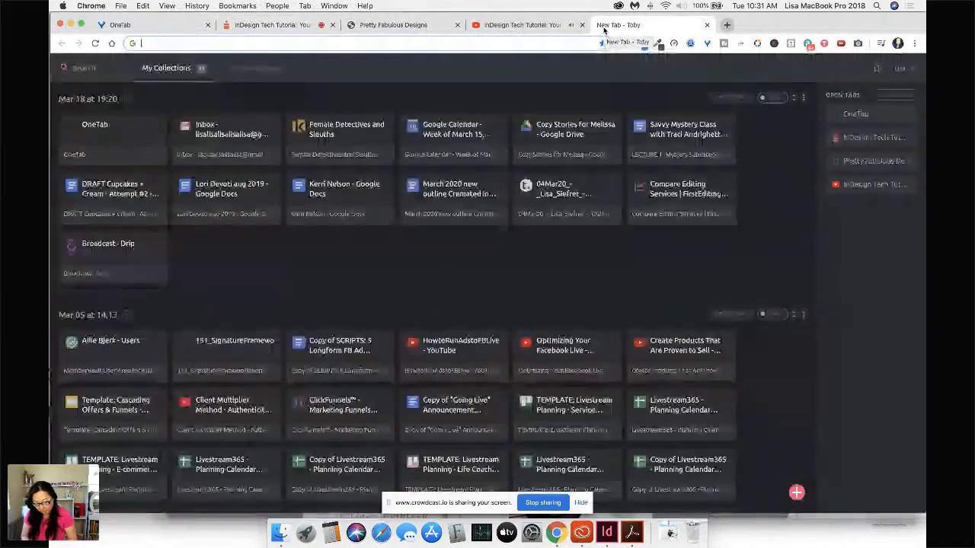
type("stock.adobe.com")
key("Return")
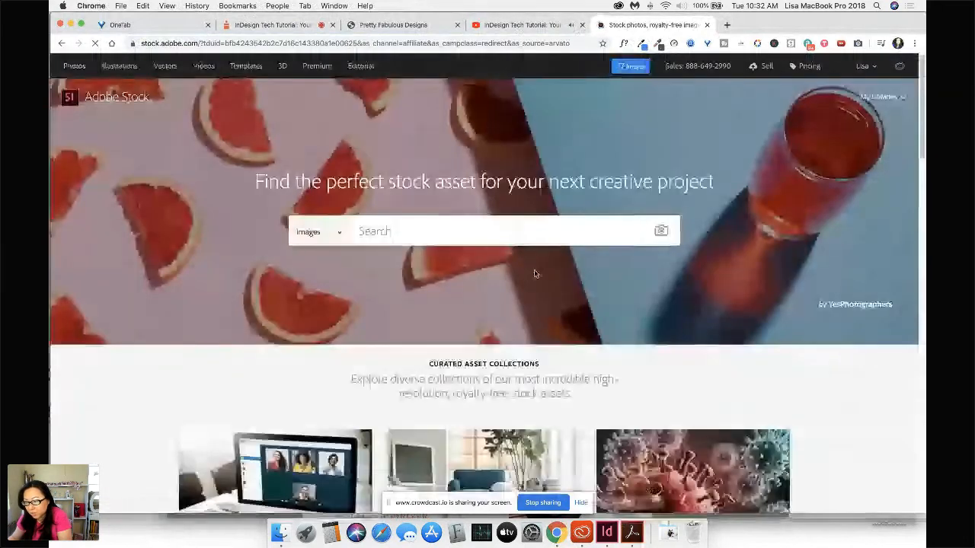
left_click(509, 227)
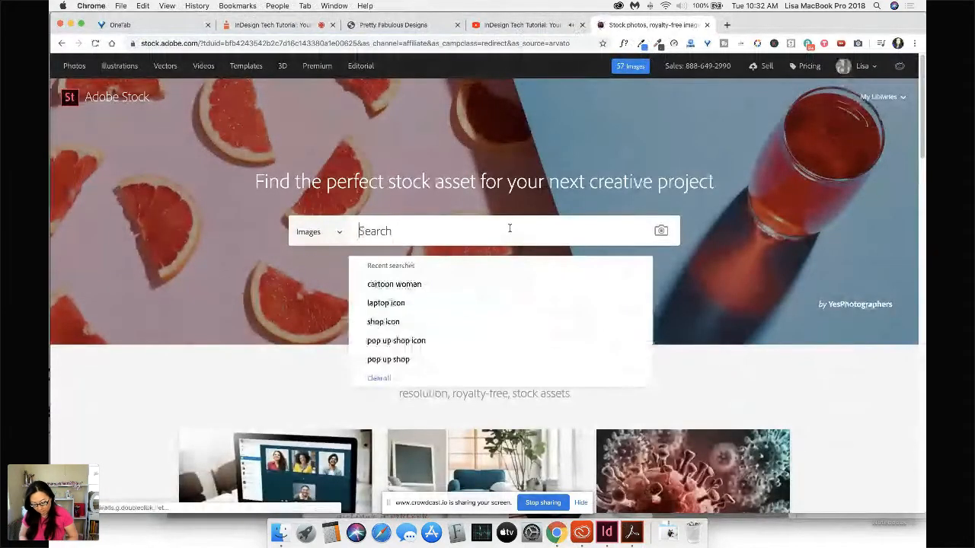
type("weddi")
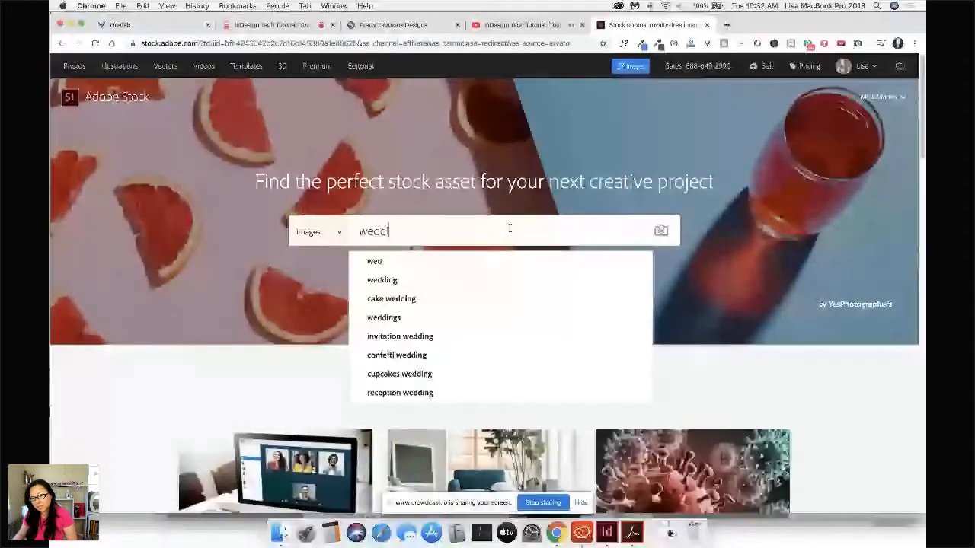
type("ngs")
key("Return")
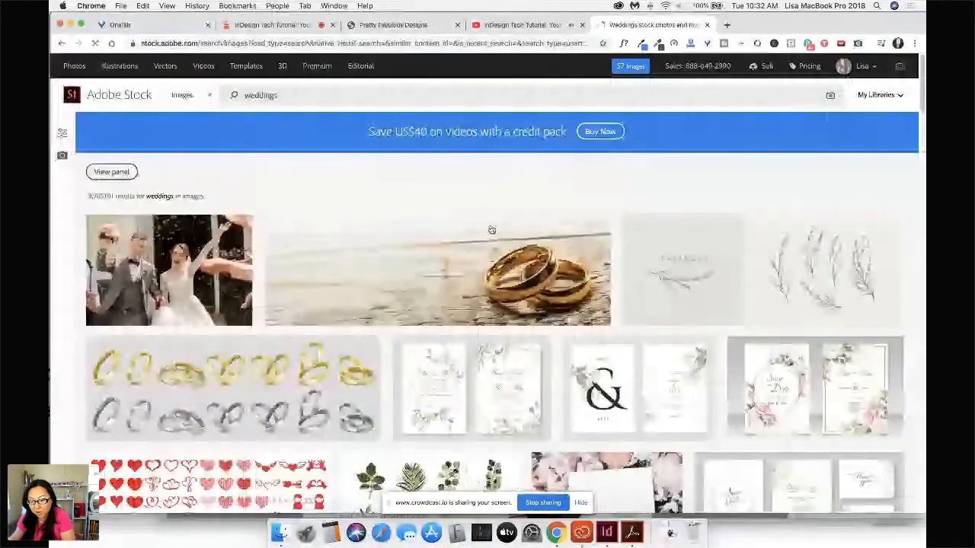
Step: Find the "first dance - Elegant wedding by night" photo in the search results and download its preview
scroll(488, 341, "down", 5)
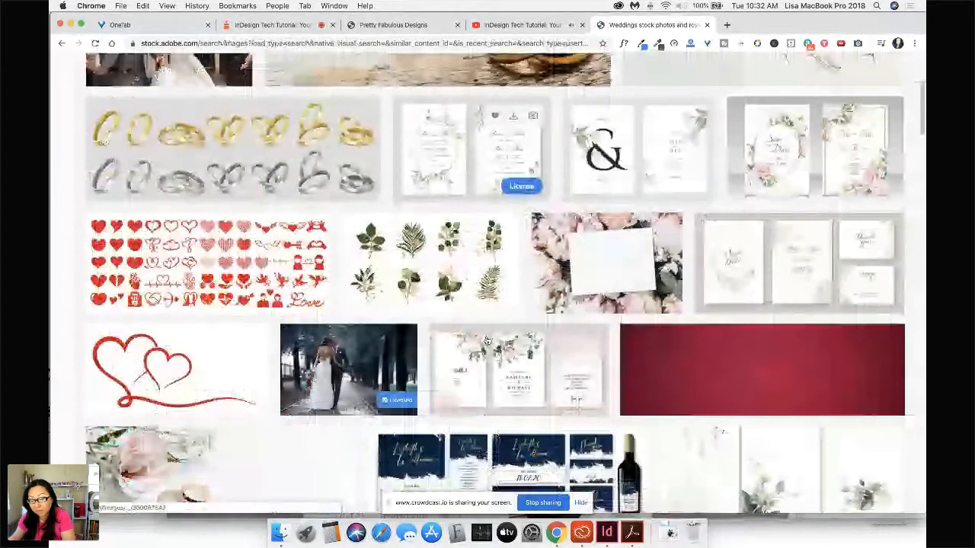
scroll(488, 340, "down", 5)
scroll(484, 337, "down", 3)
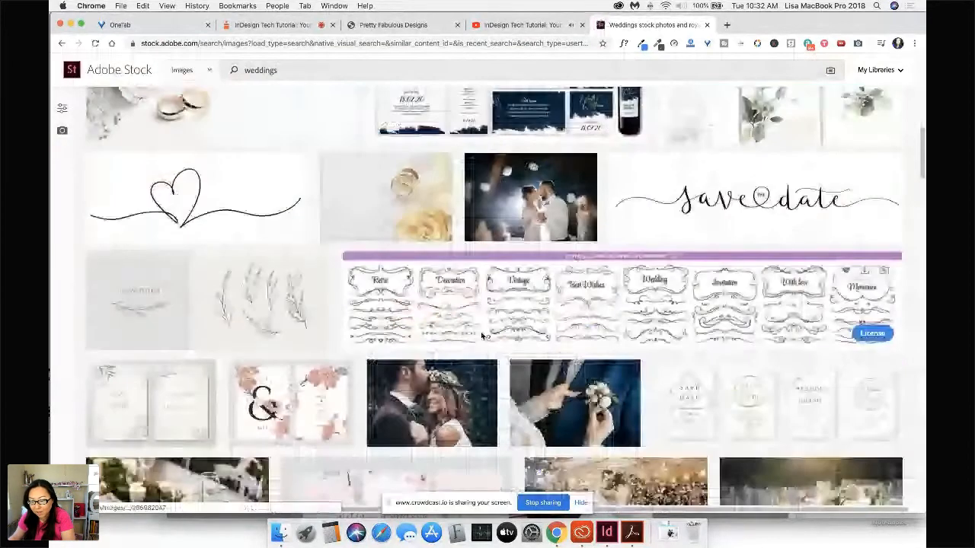
scroll(504, 217, "down", 1)
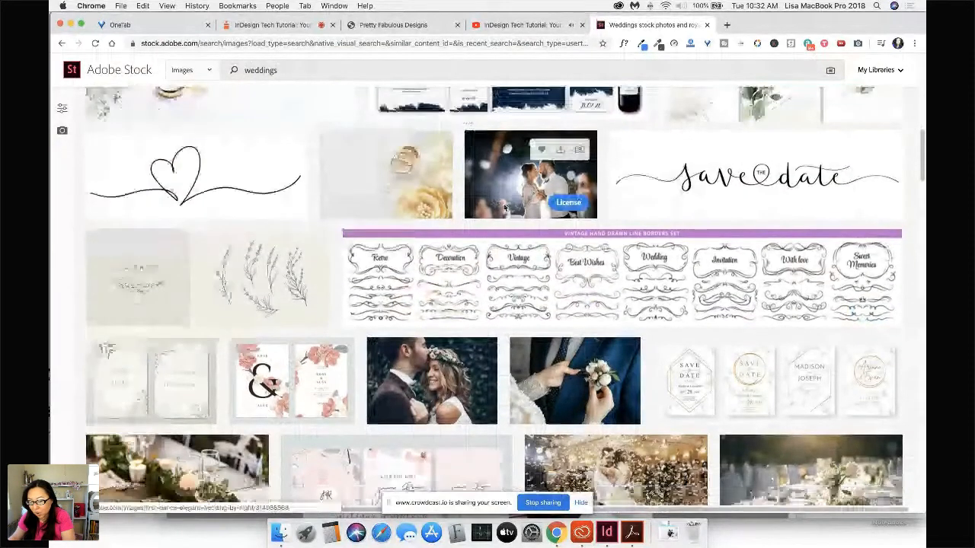
left_click(505, 208)
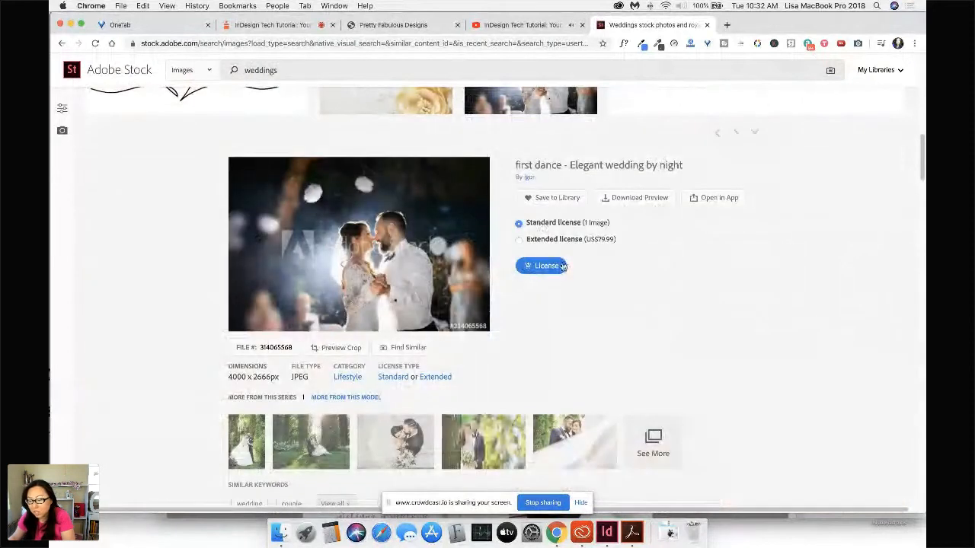
left_click(633, 199)
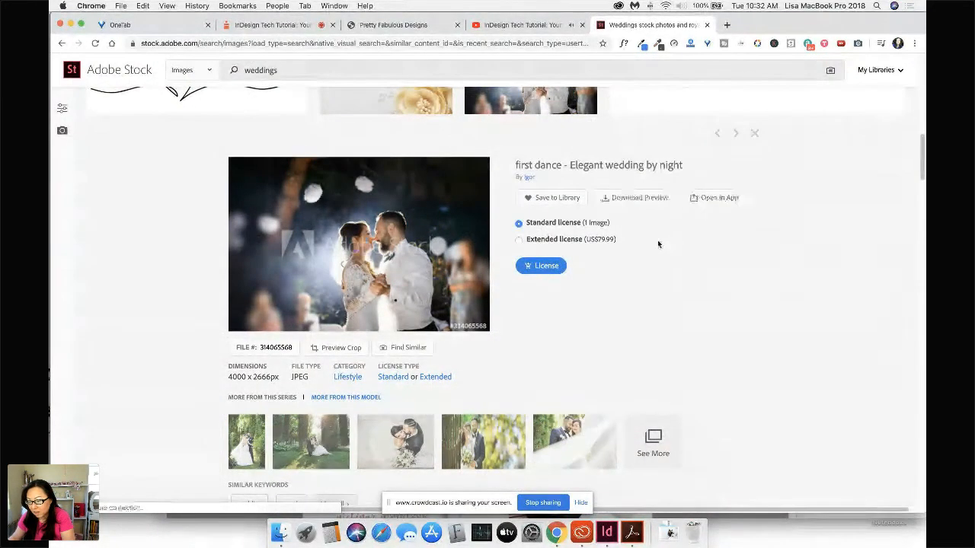
left_click(499, 263)
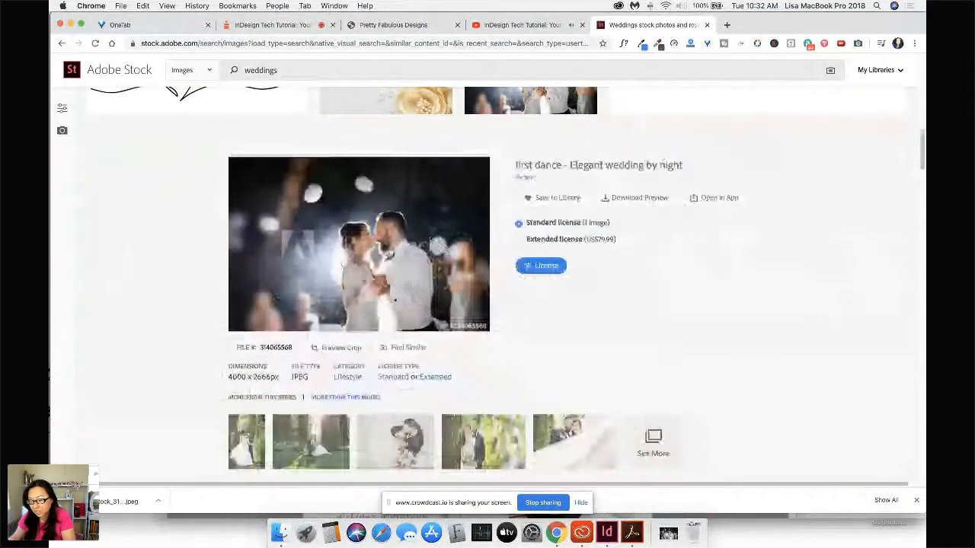
Step: Switch back to InDesign and replace the proposal photo on spread 1.2 with the newest stock preview from the Downloads folder
left_click(606, 533)
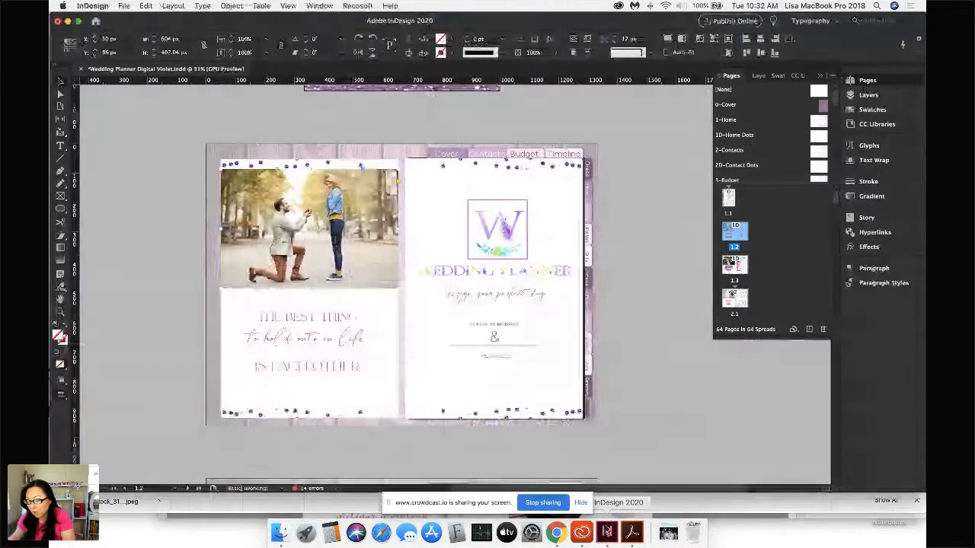
left_click(307, 232)
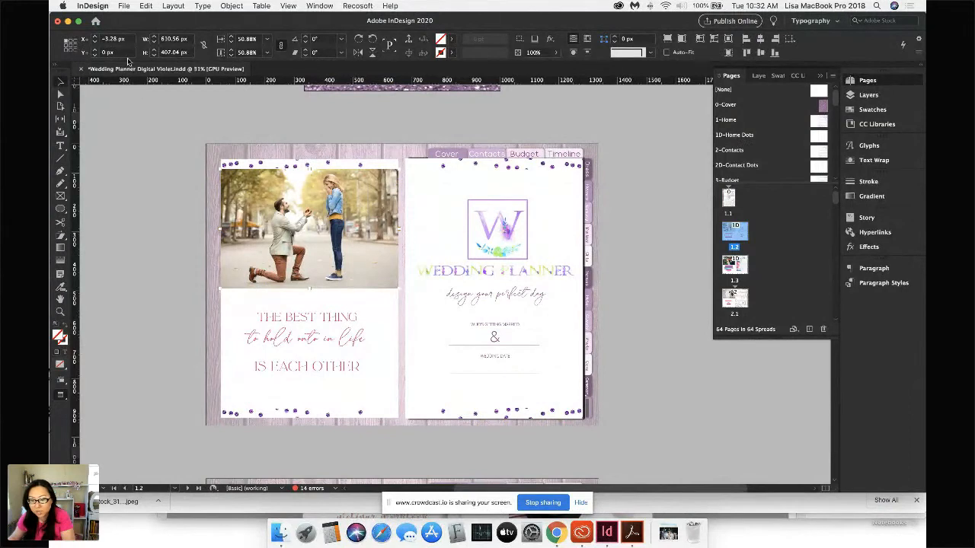
left_click(124, 5)
left_click(152, 148)
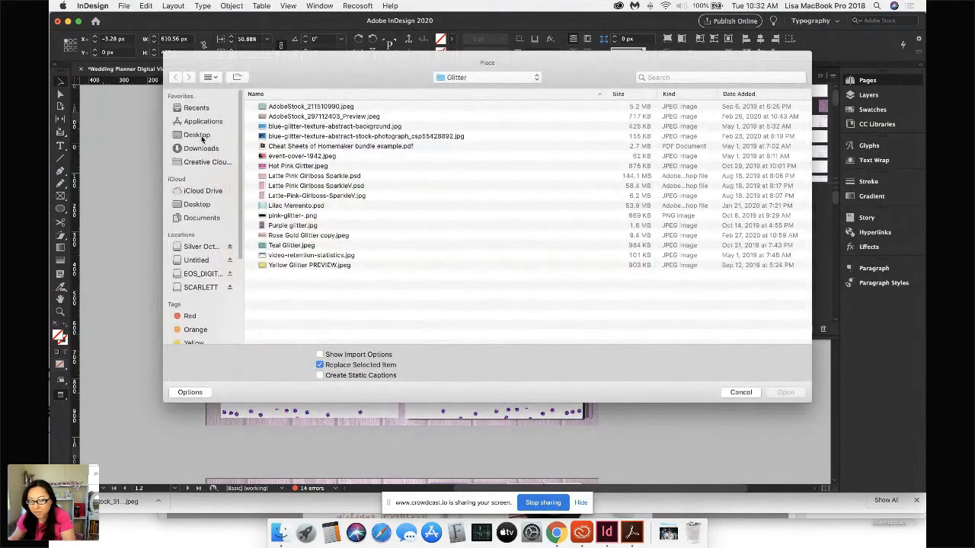
left_click(199, 149)
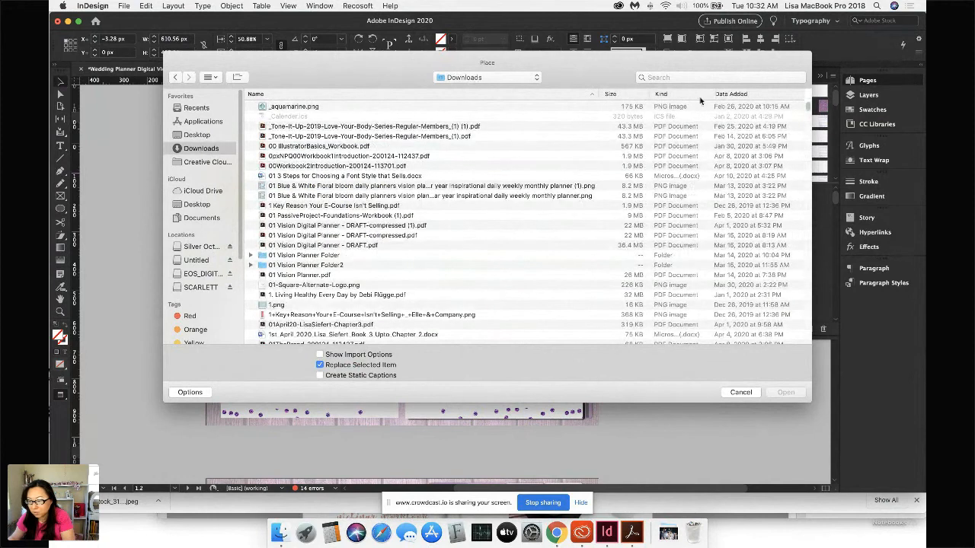
left_click(733, 95)
double_click(361, 111)
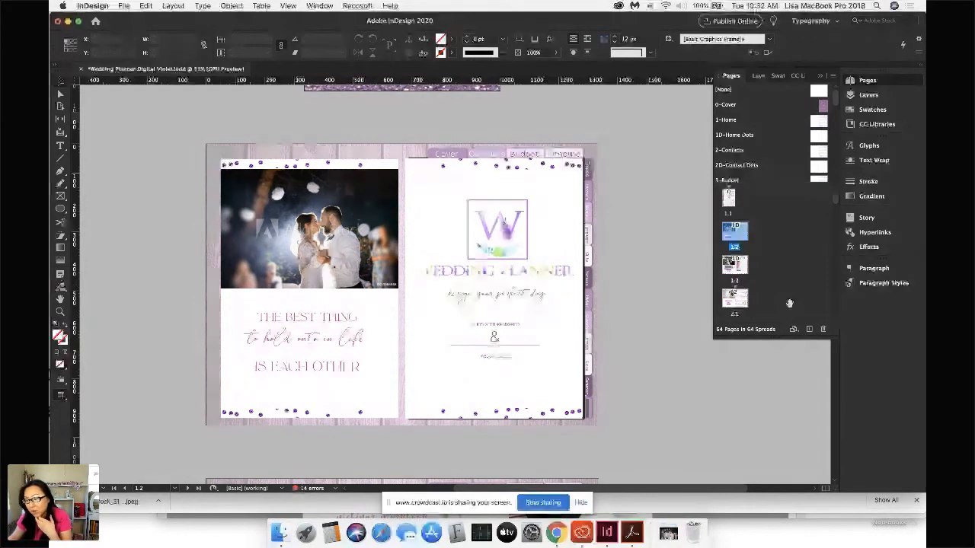
scroll(777, 271, "down", 2)
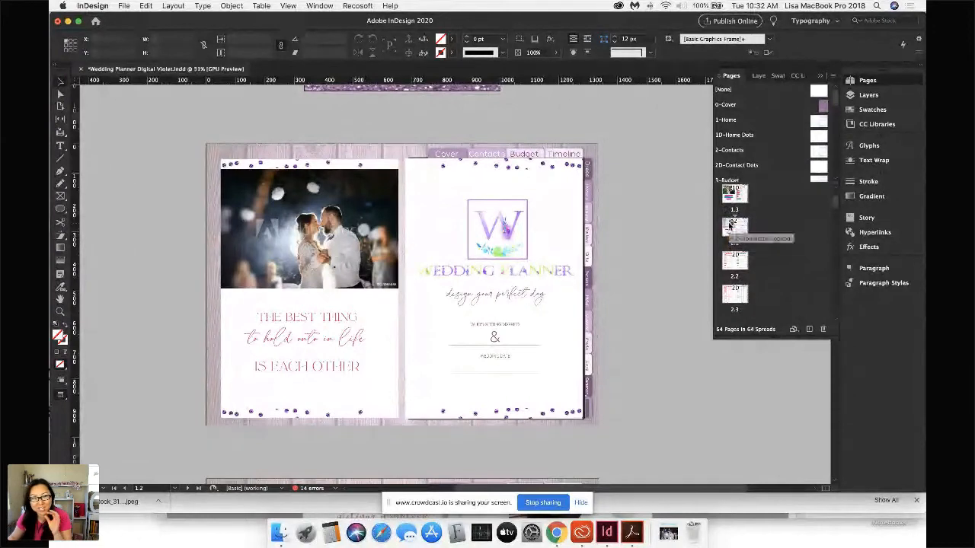
Step: Browse the planner's budget spreads 3.1 through 3.5 and the timeline schedule spread 4.1 to examine their page layouts
left_click(738, 197)
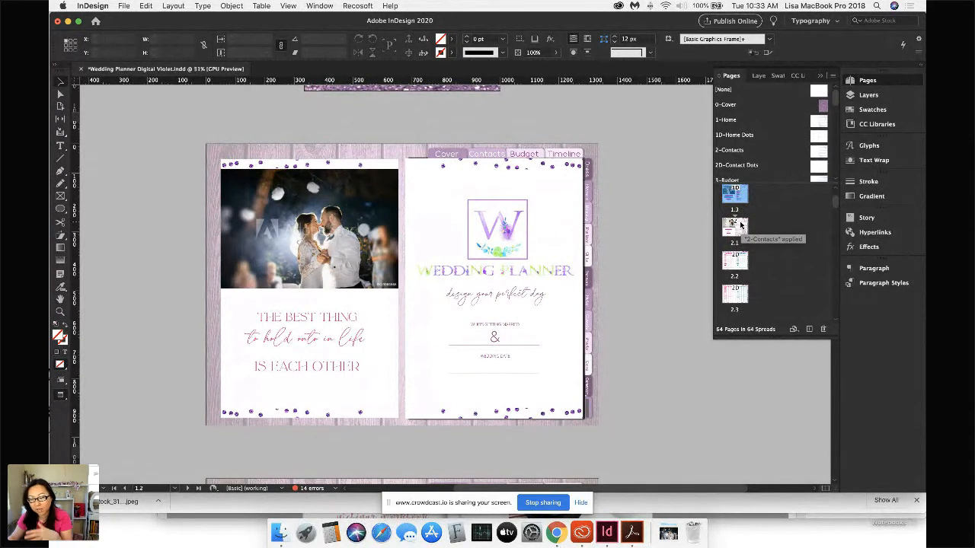
scroll(741, 225, "down", 3)
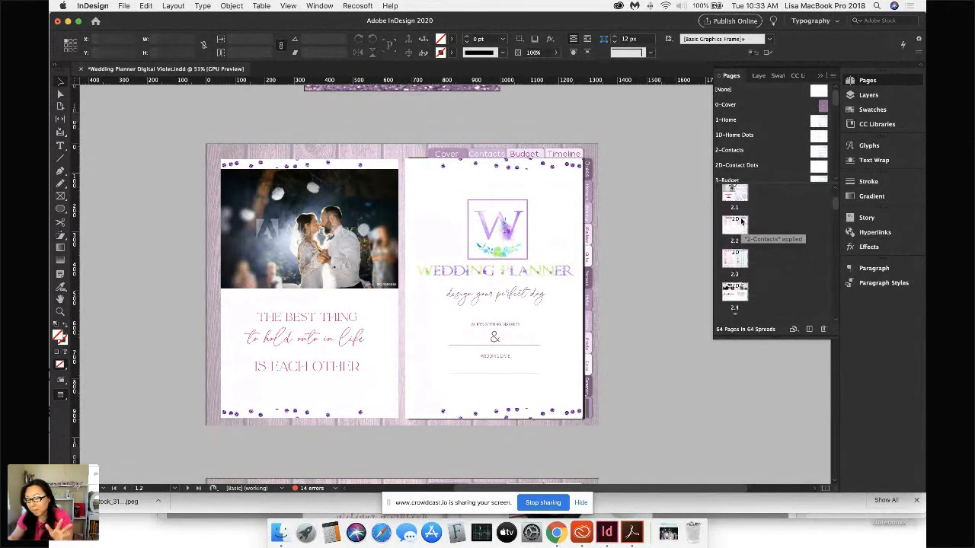
double_click(754, 240)
scroll(737, 235, "down", 1)
scroll(735, 233, "down", 2)
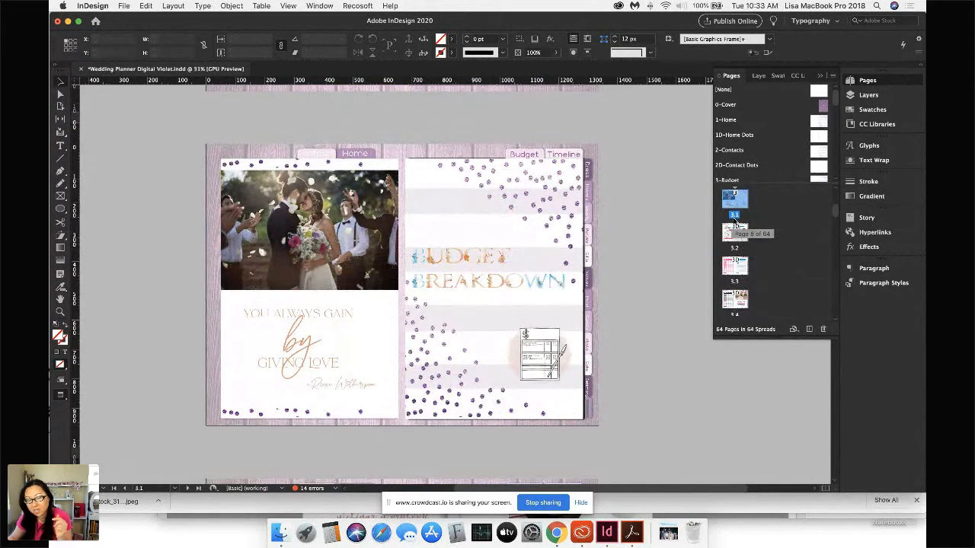
double_click(737, 242)
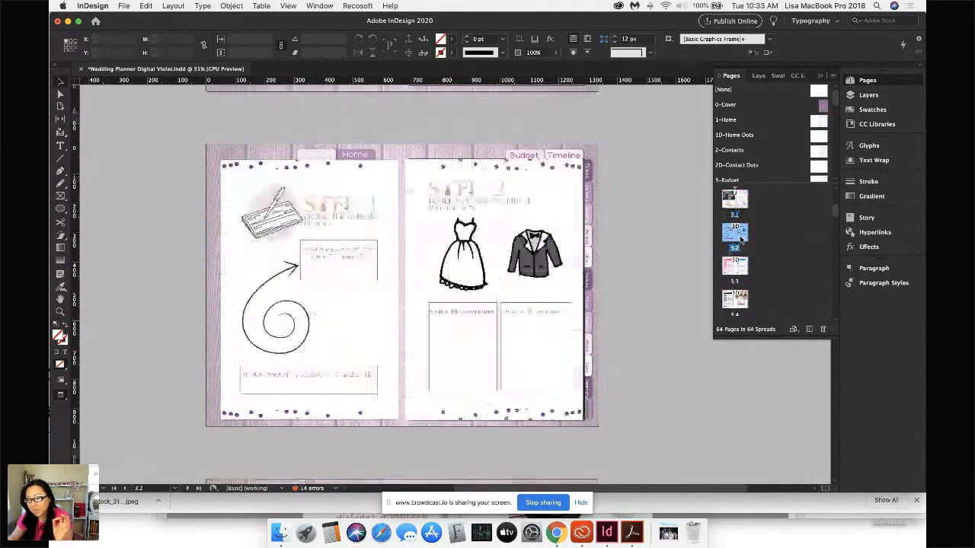
double_click(744, 264)
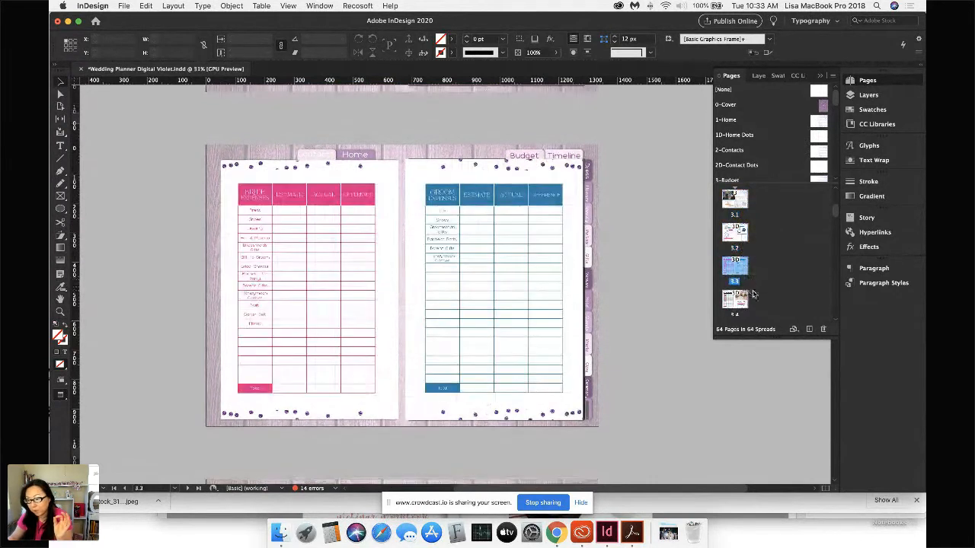
scroll(739, 259, "down", 3)
scroll(736, 229, "up", 1)
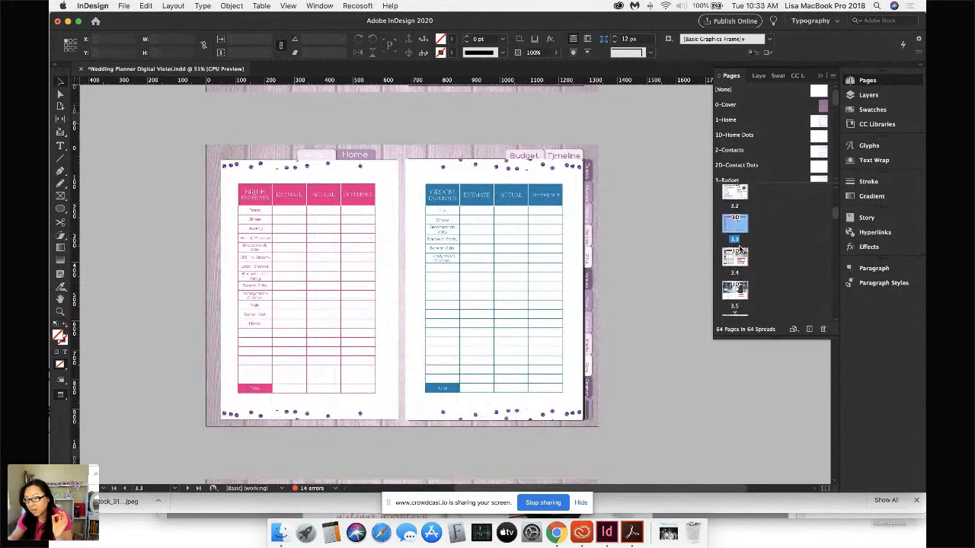
double_click(736, 225)
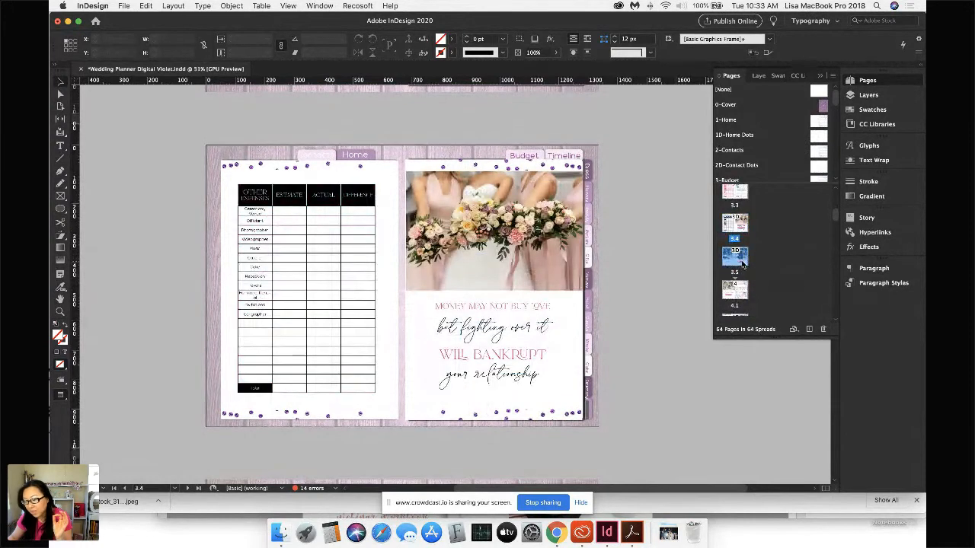
double_click(745, 259)
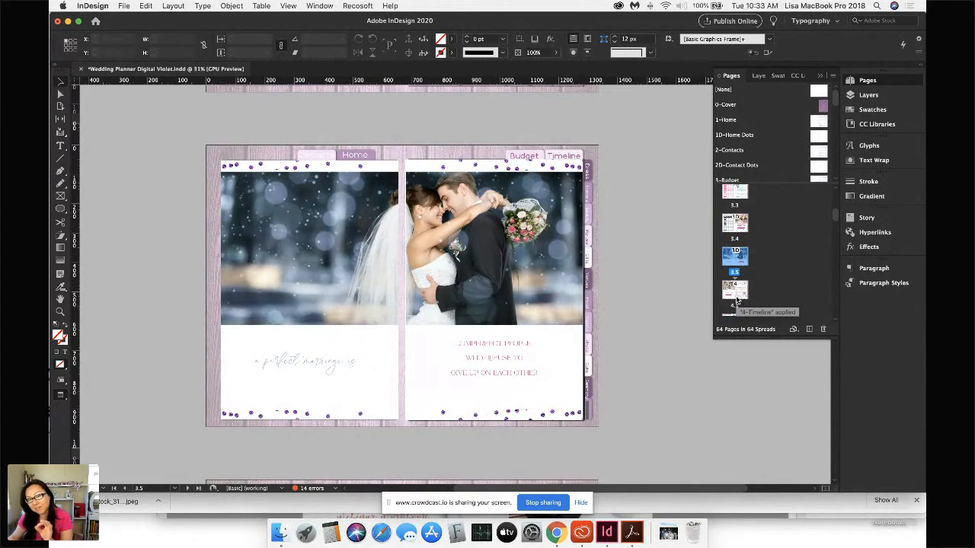
double_click(737, 299)
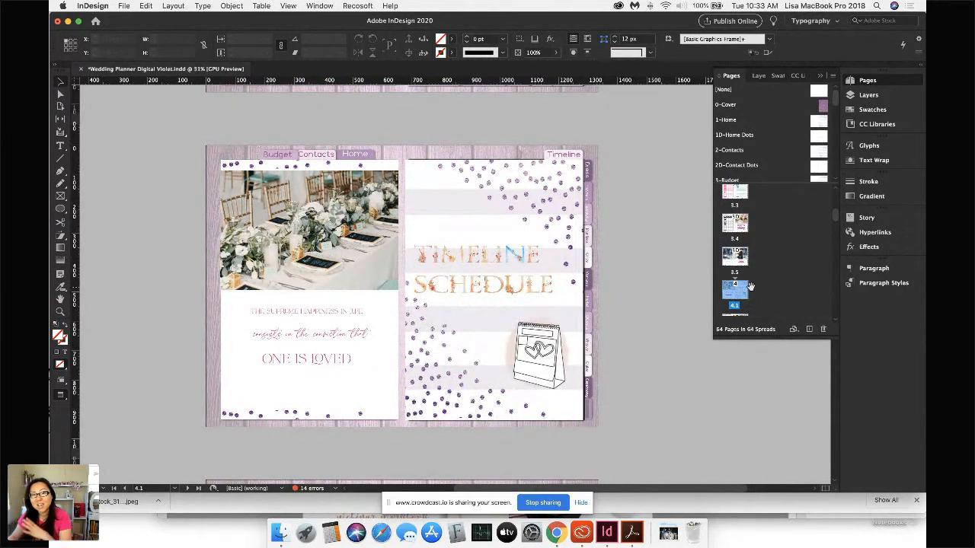
Step: Insert 5 pages after page 3.5 using the 3D-Budget Dots master
double_click(740, 259)
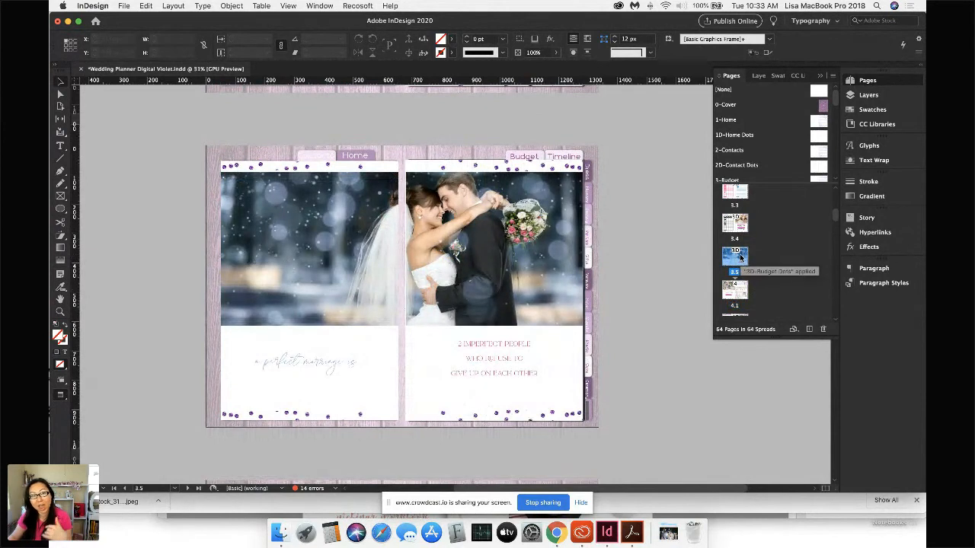
right_click(741, 259)
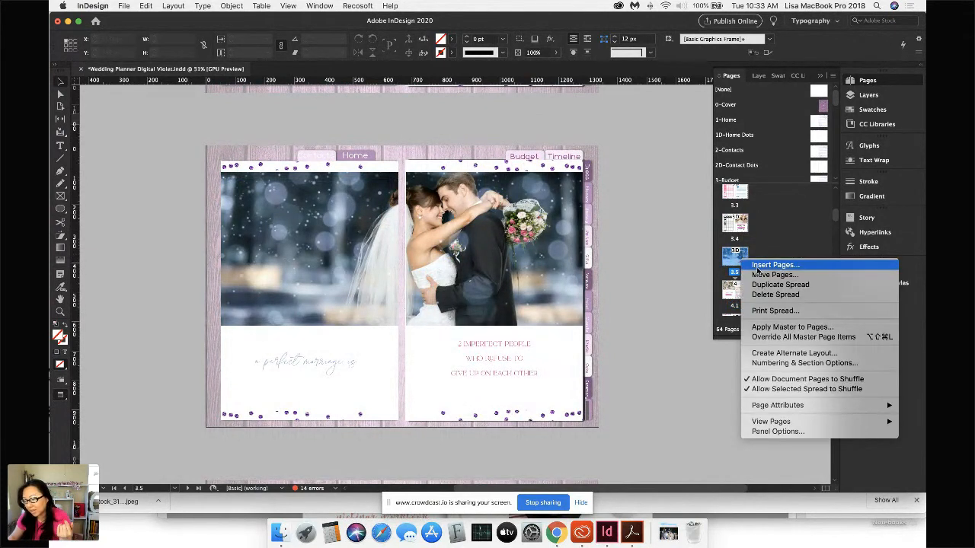
left_click(757, 267)
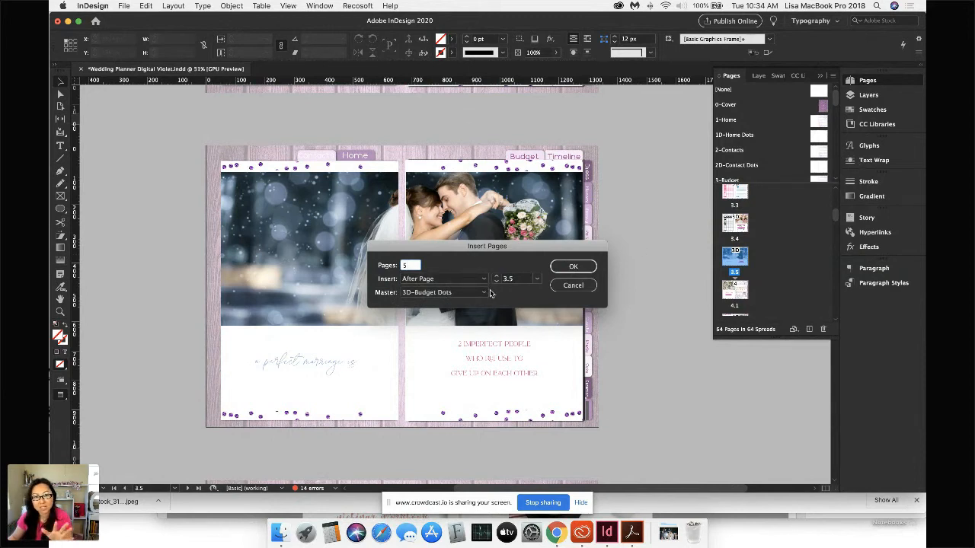
left_click(572, 267)
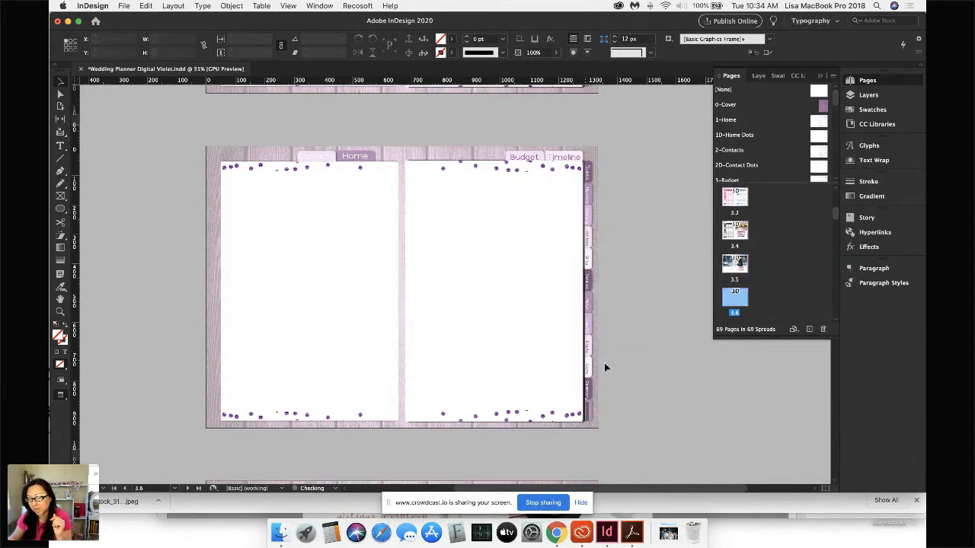
Step: Look through the newly inserted blank budget spreads 3.6 to 3.10 and how they follow spread 3.5
scroll(762, 366, "down", 1)
scroll(738, 289, "down", 3)
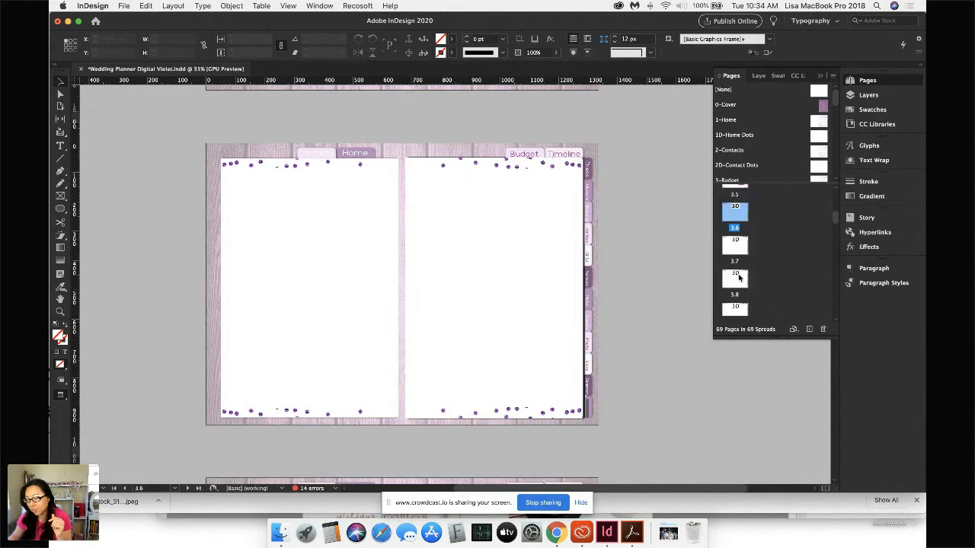
scroll(738, 293, "down", 2)
double_click(742, 292)
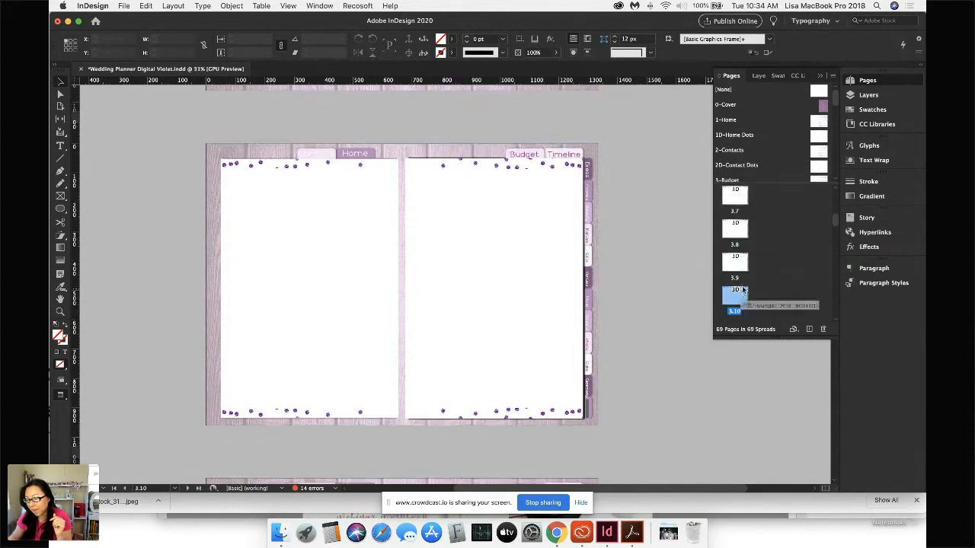
double_click(744, 263)
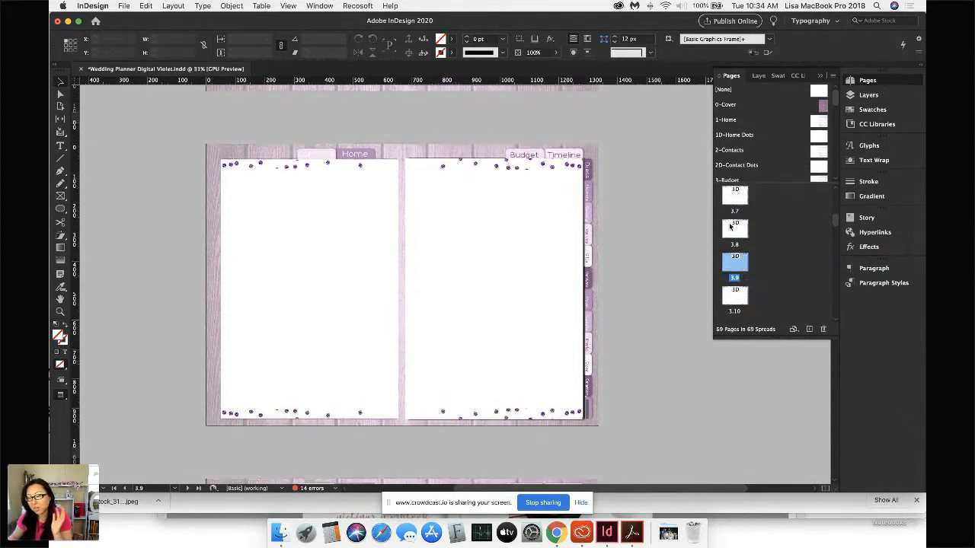
double_click(735, 198)
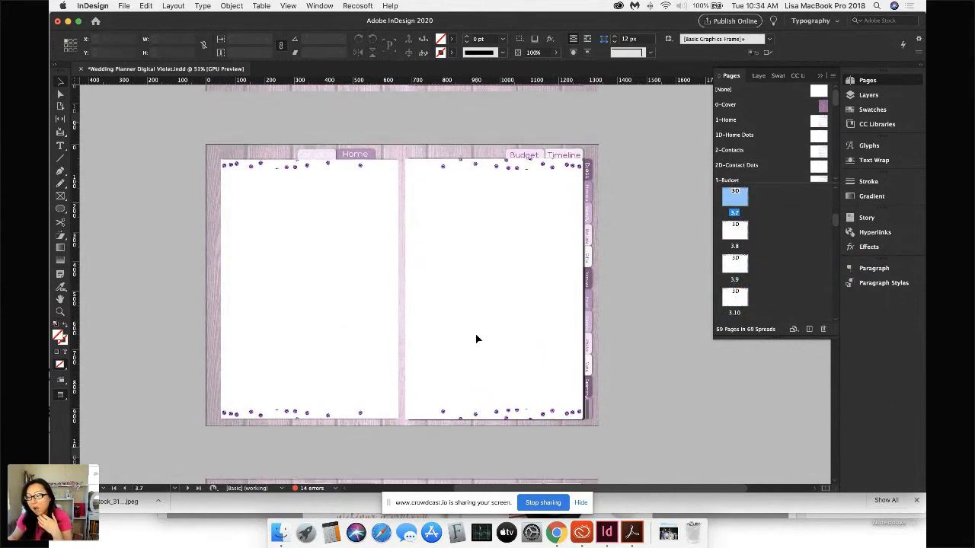
scroll(472, 342, "up", 8)
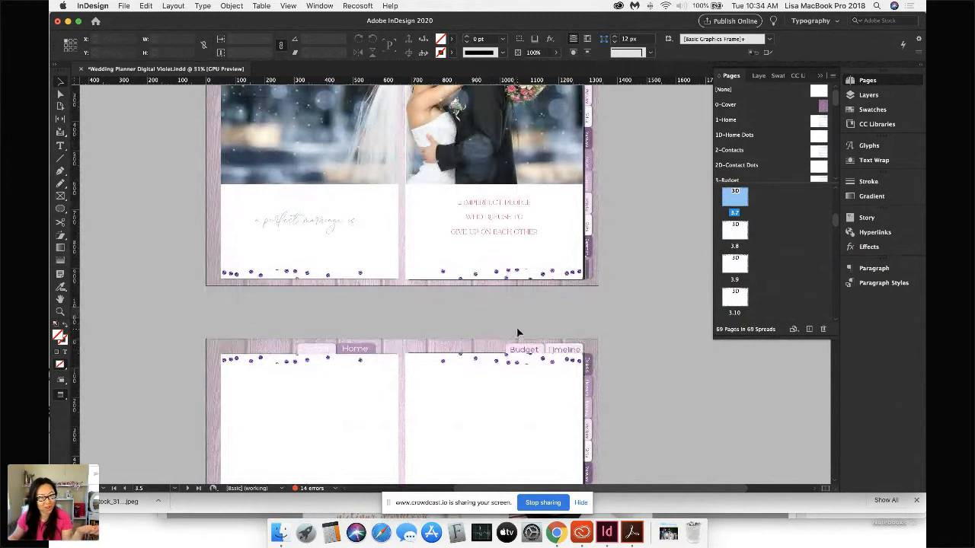
Step: Delete the inserted blank spreads after 3.5, first spread 3.6 alone and the remaining four together
scroll(729, 227, "up", 3)
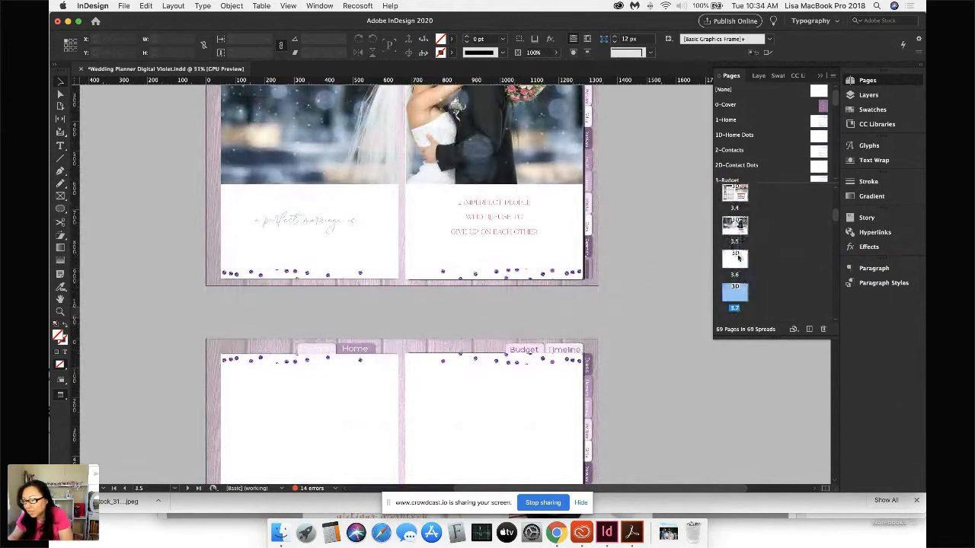
left_click(738, 256)
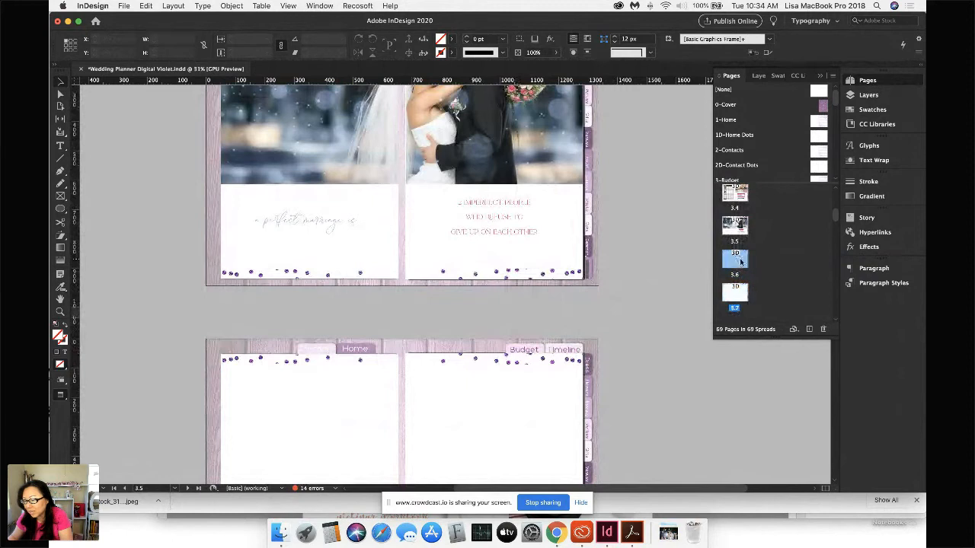
left_click(822, 330)
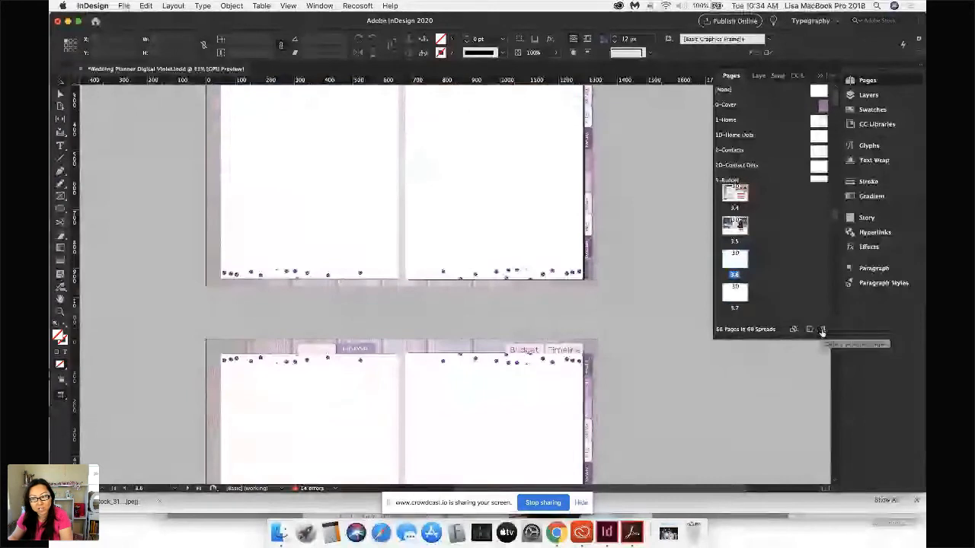
scroll(739, 259, "down", 5)
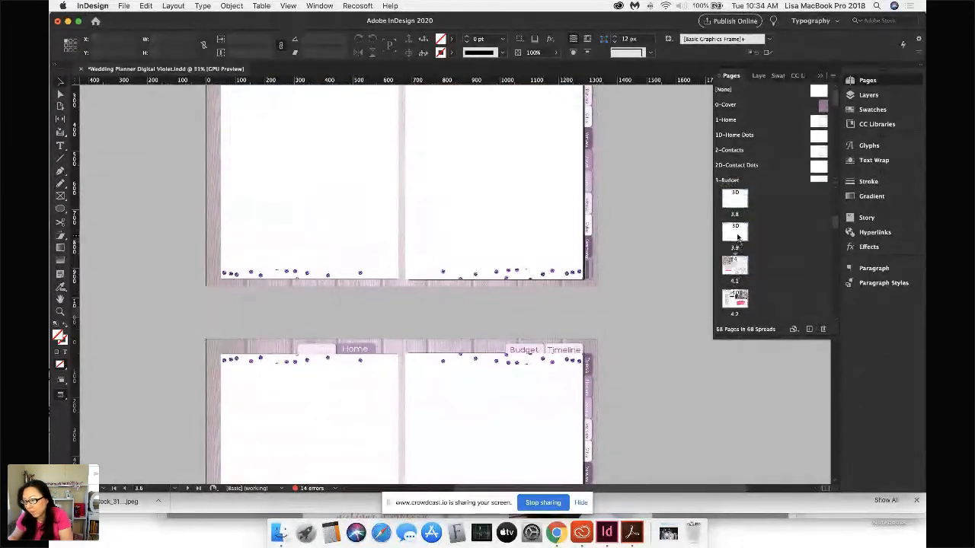
left_click(737, 236, "shift")
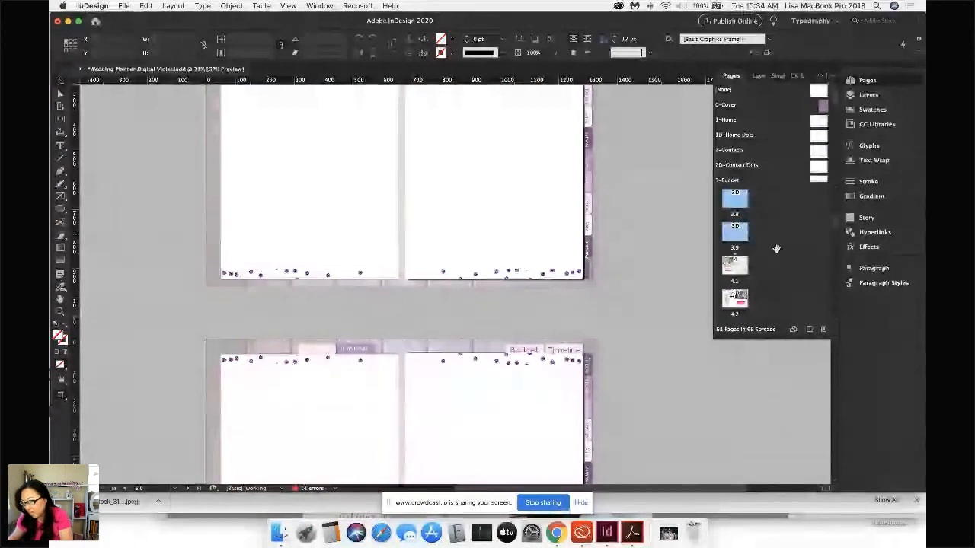
left_click(823, 329)
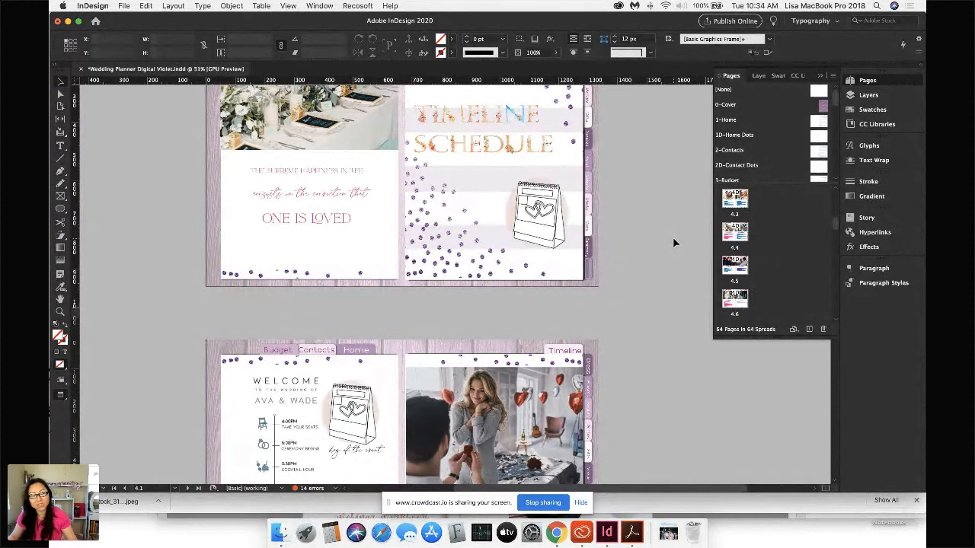
Step: Set up an Adobe PDF (Interactive) export to the Desktop named "Wedding Planner Digital Violet trial" and cancel it
scroll(524, 186, "up", 10)
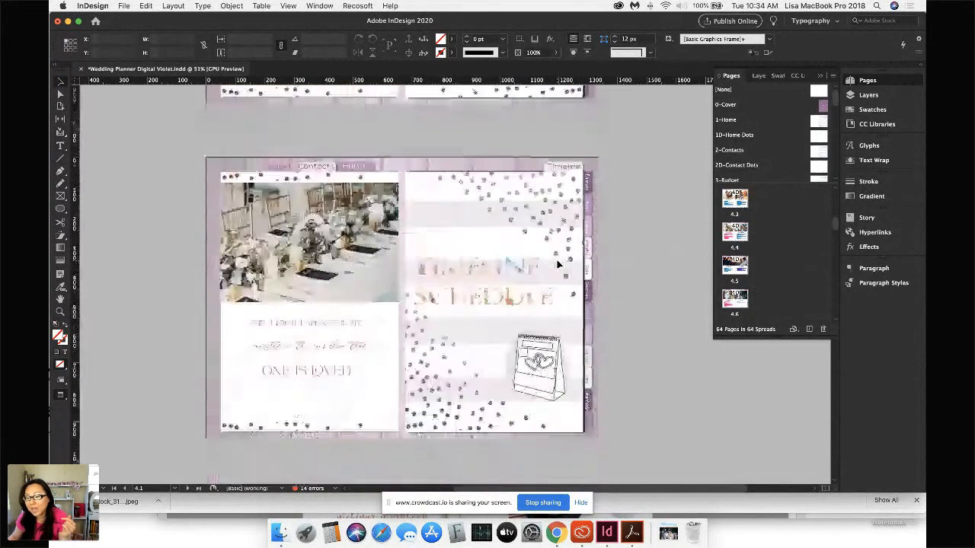
left_click(123, 5)
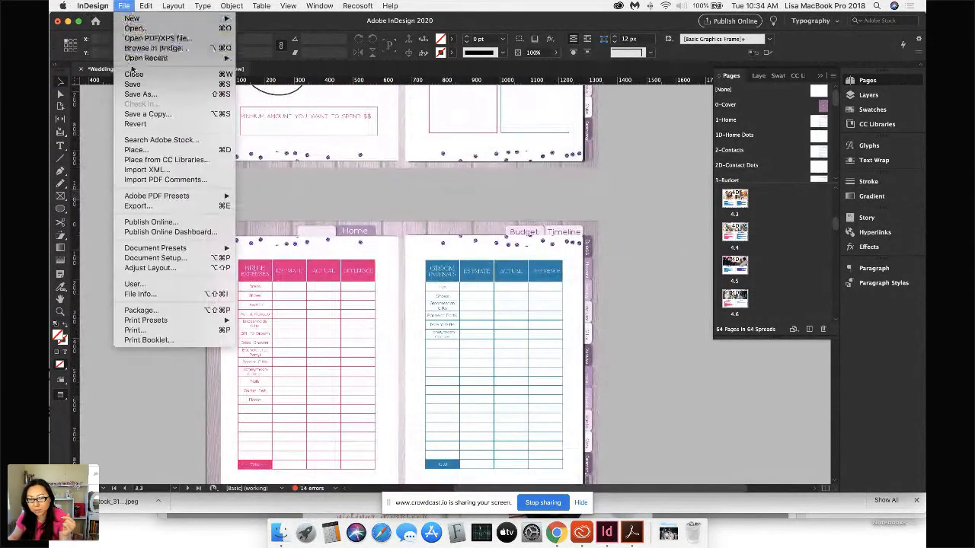
left_click(285, 214)
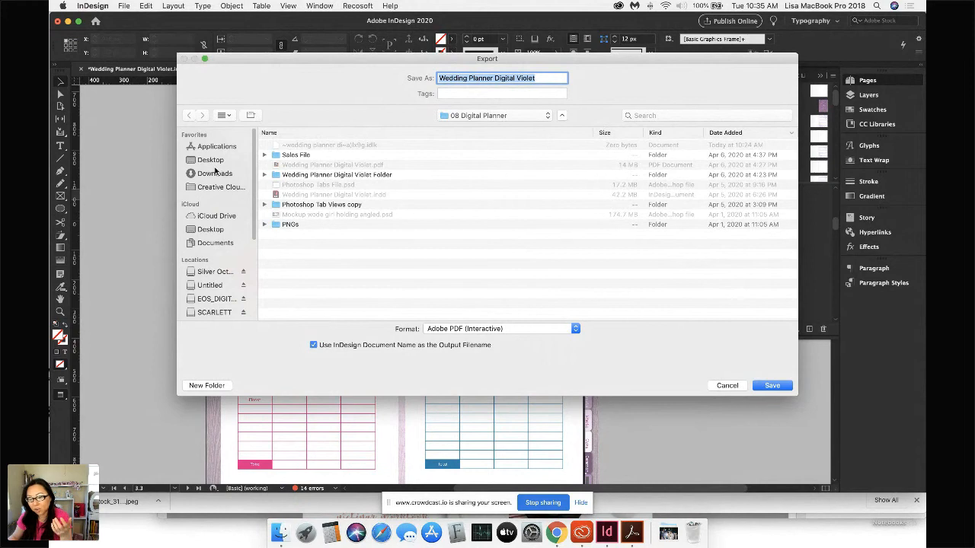
left_click(211, 161)
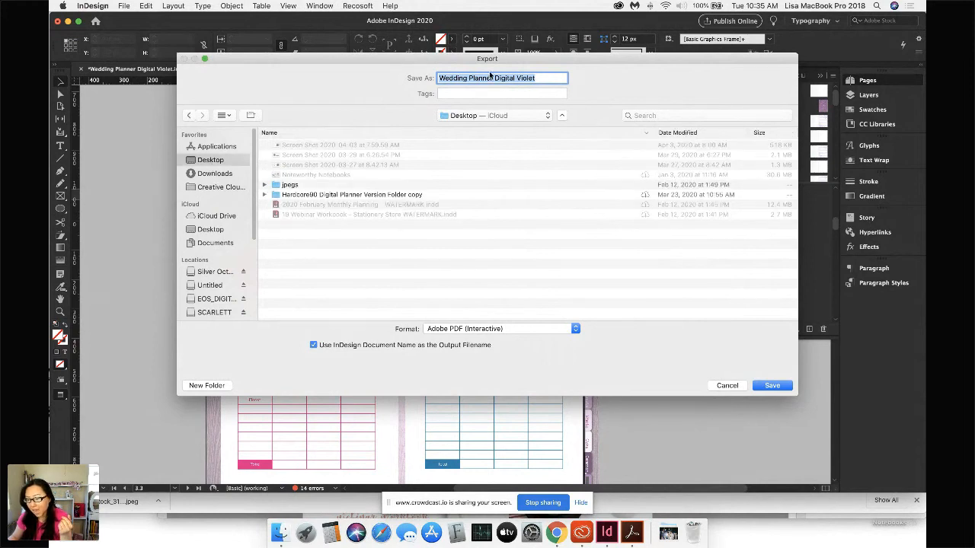
left_click(537, 78)
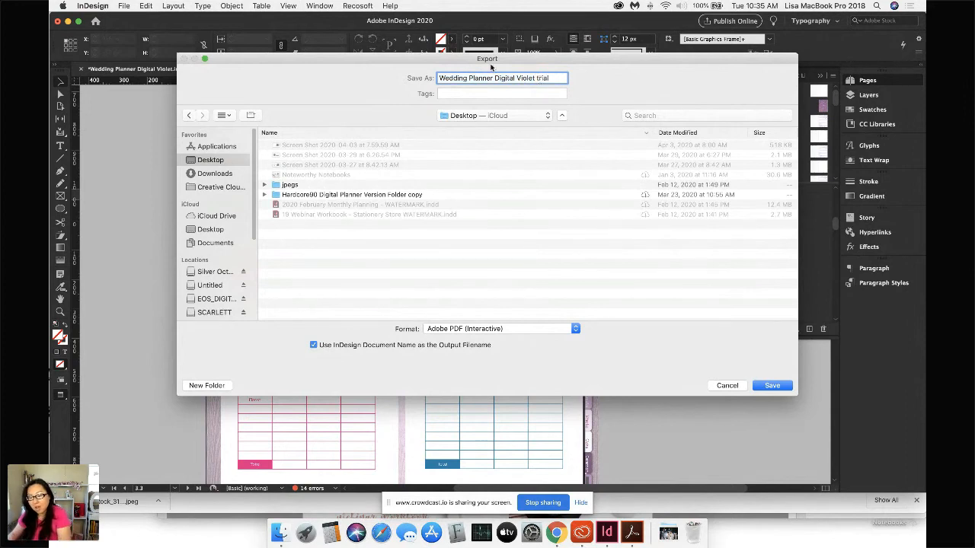
left_click(517, 330)
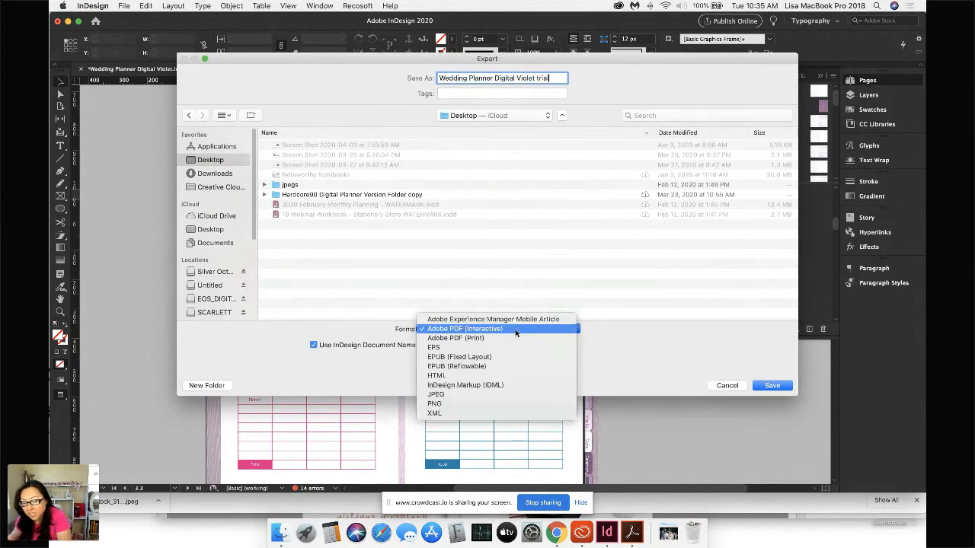
left_click(642, 348)
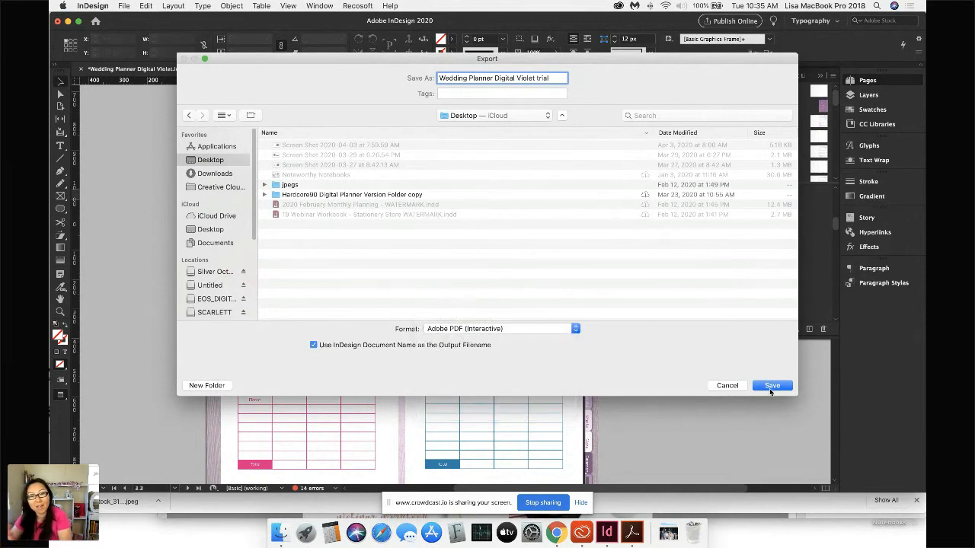
left_click(736, 387)
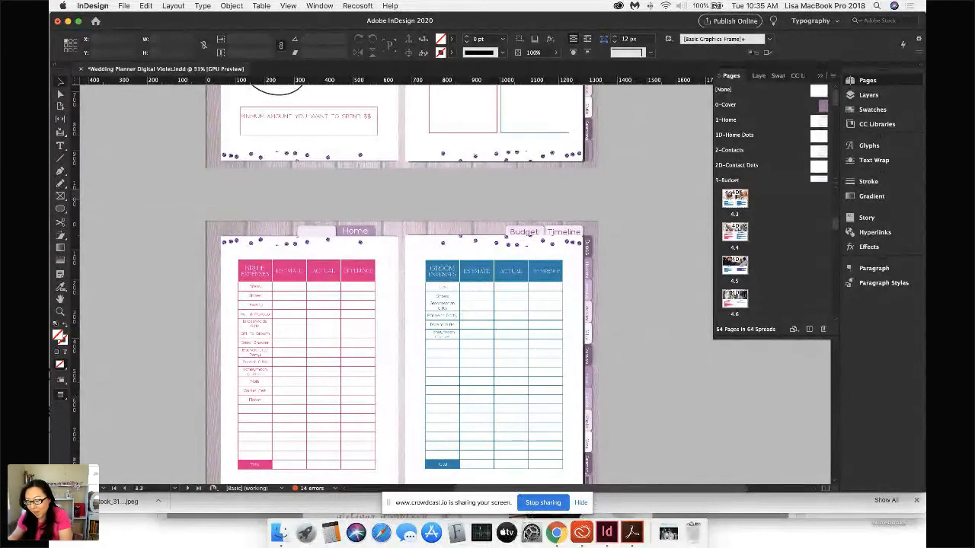
Step: Switch to Chrome and open the audience questions on the Crowdcast event page
left_click(557, 533)
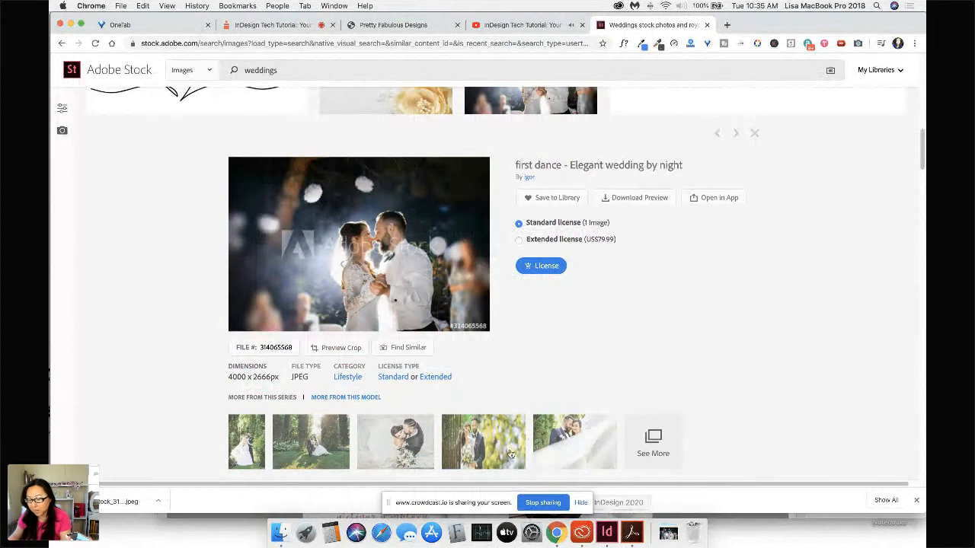
left_click(275, 25)
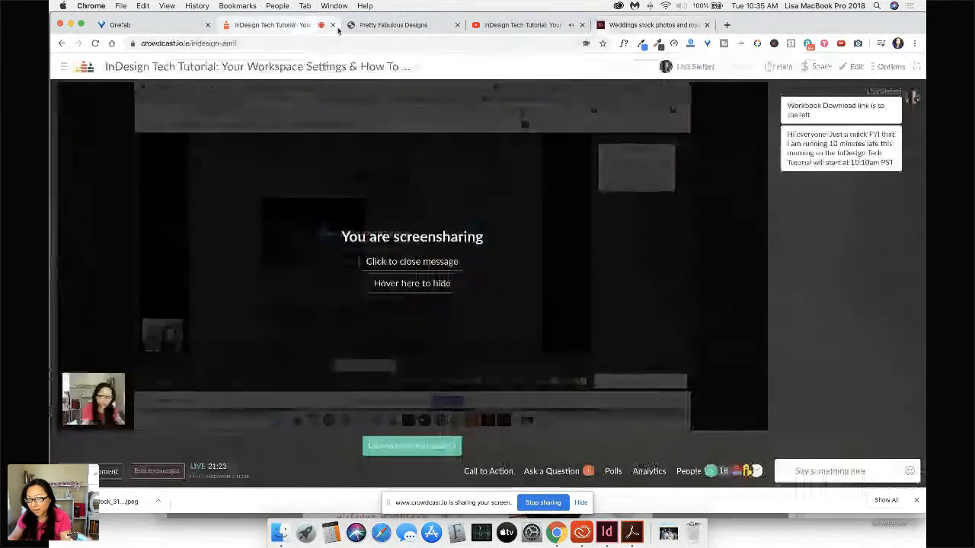
left_click(582, 471)
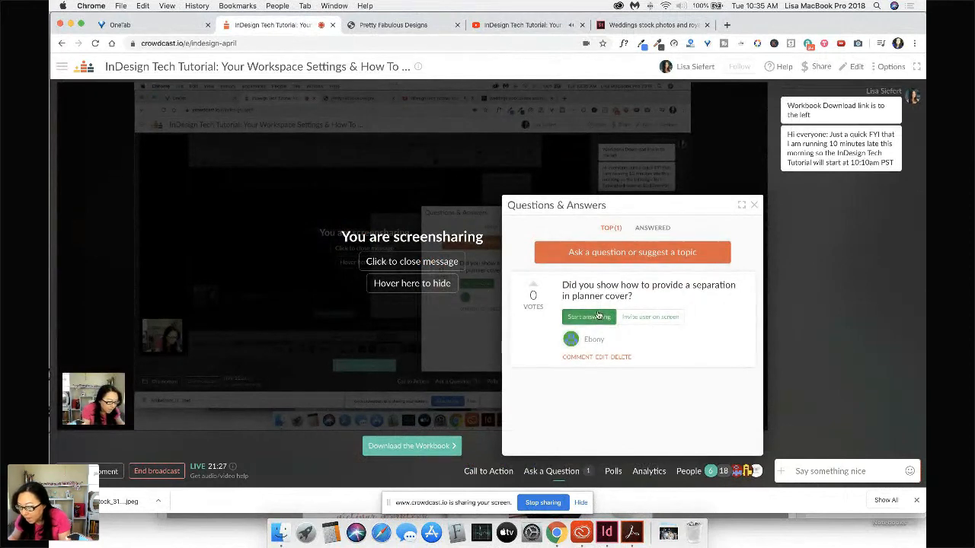
Step: Mark the audience question about separation in the planner cover as answered and switch back to the wedding planner in InDesign
left_click(595, 317)
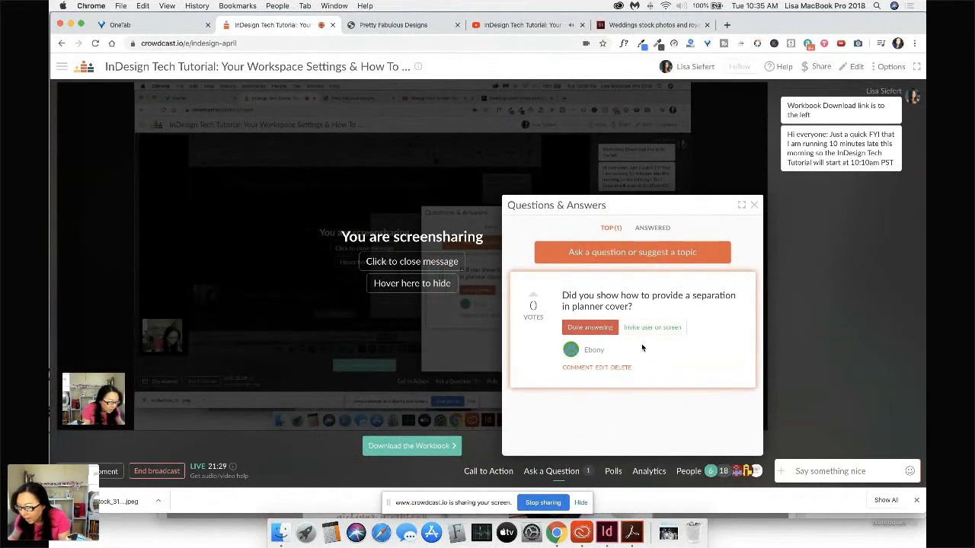
left_click(600, 332)
left_click(754, 206)
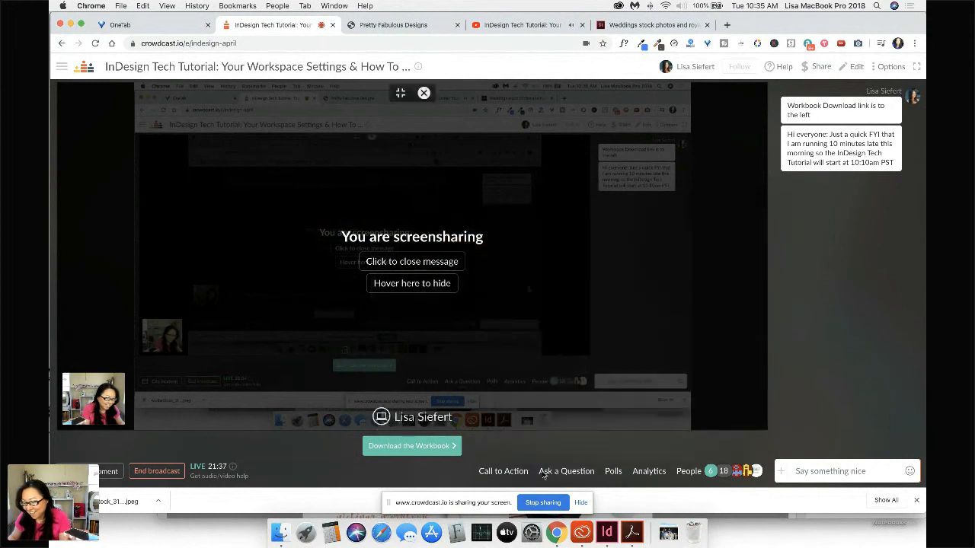
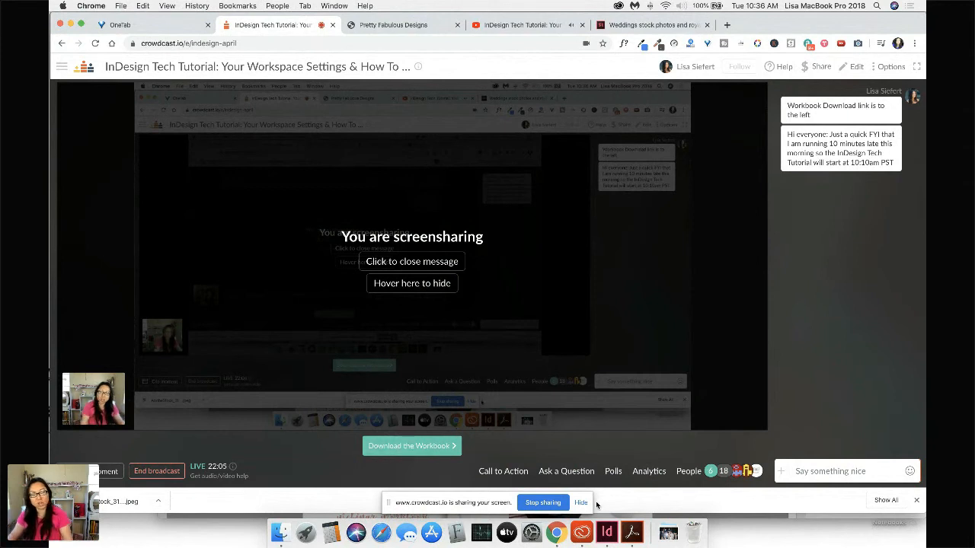
left_click(607, 532)
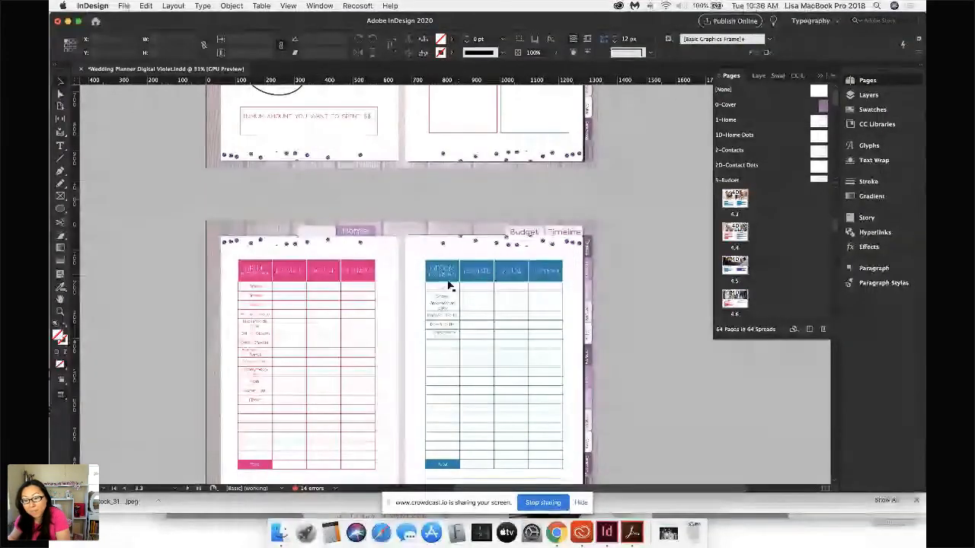
left_click(431, 258)
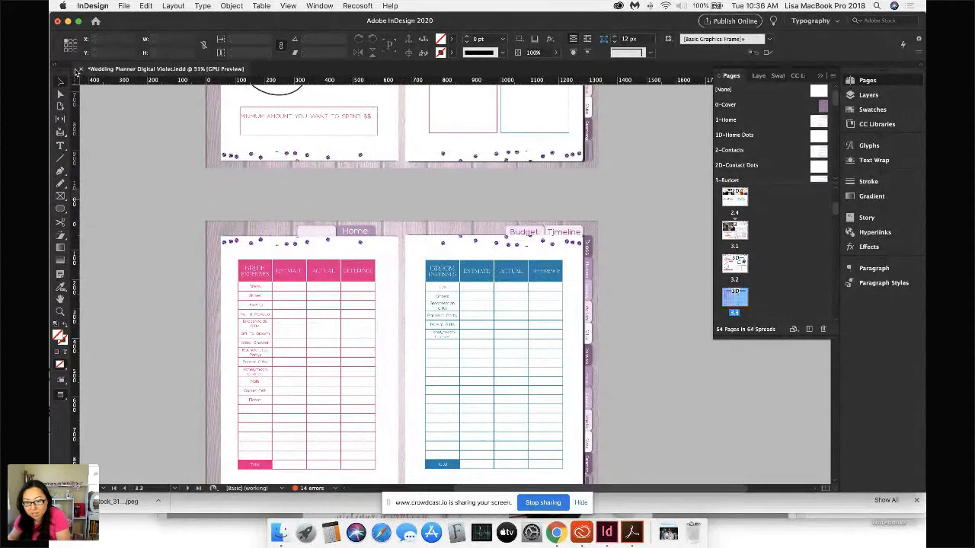
left_click(123, 7)
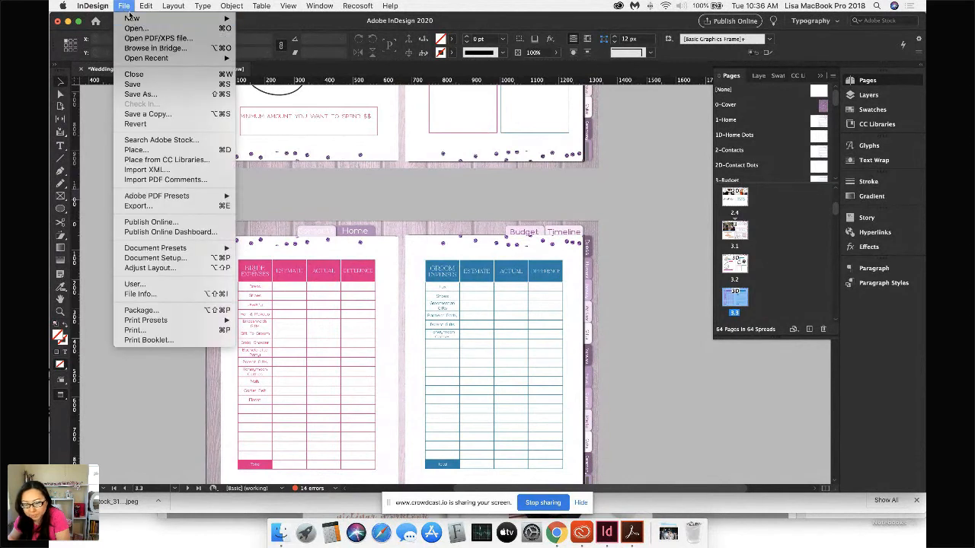
mouse_move(151, 321)
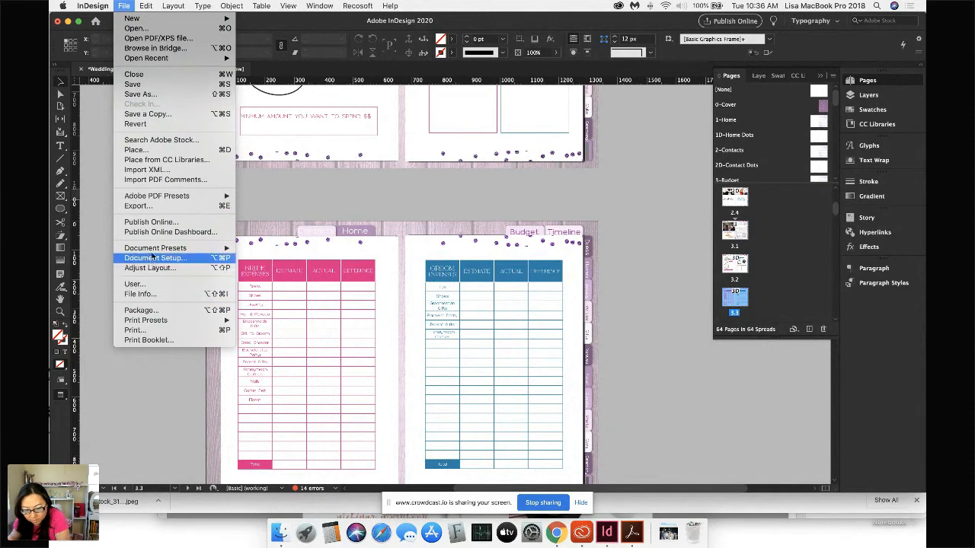
left_click(155, 258)
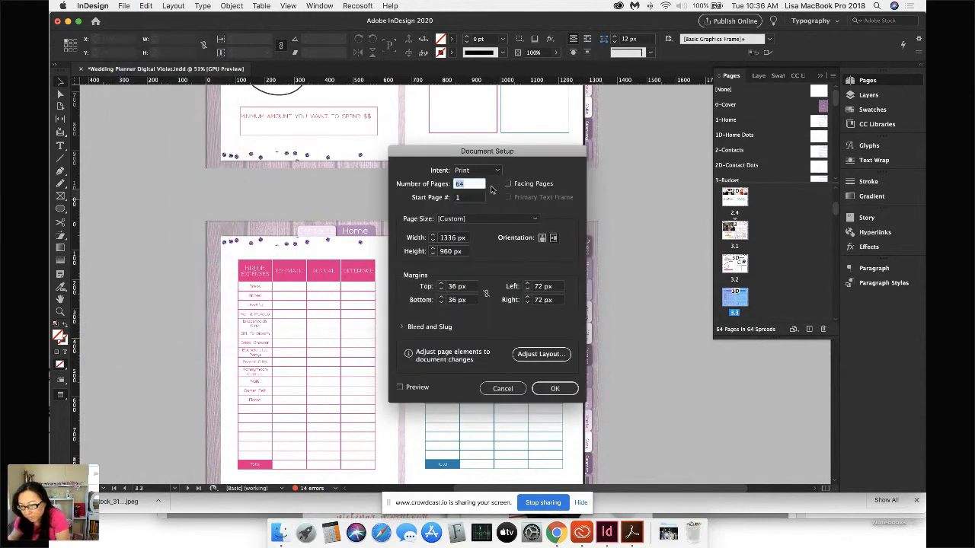
left_click(502, 388)
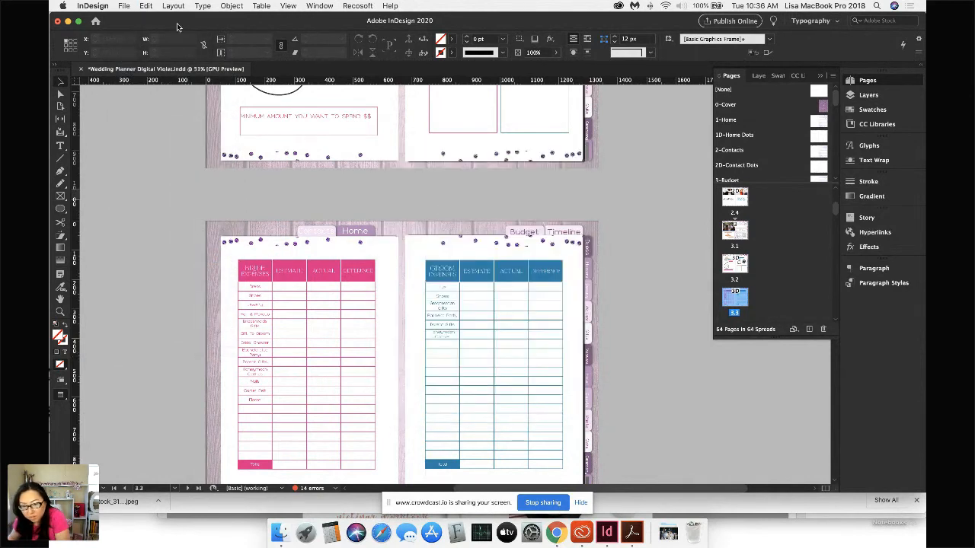
Step: Create a new document with units in inches, 11 in wide and 8.5 in high
left_click(122, 5)
mouse_move(126, 19)
left_click(272, 23)
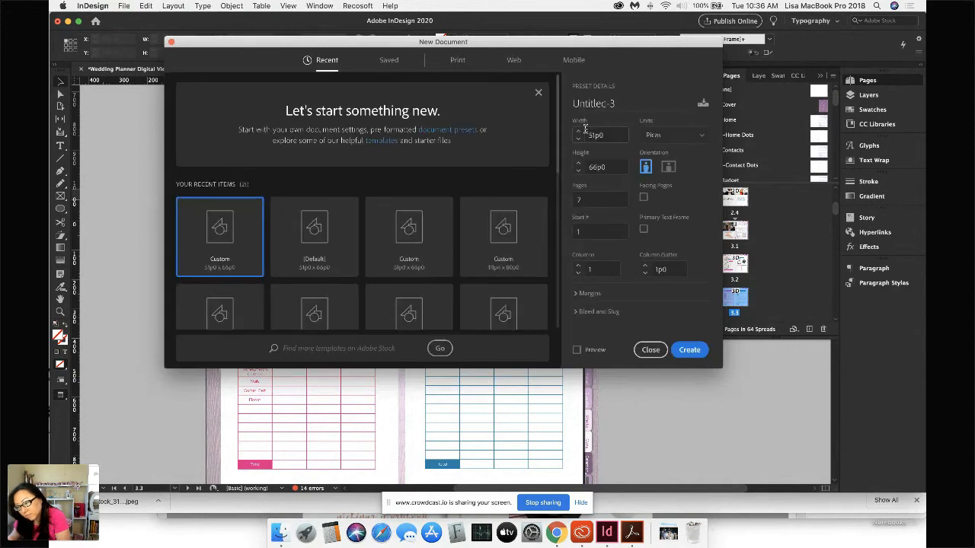
left_click(670, 136)
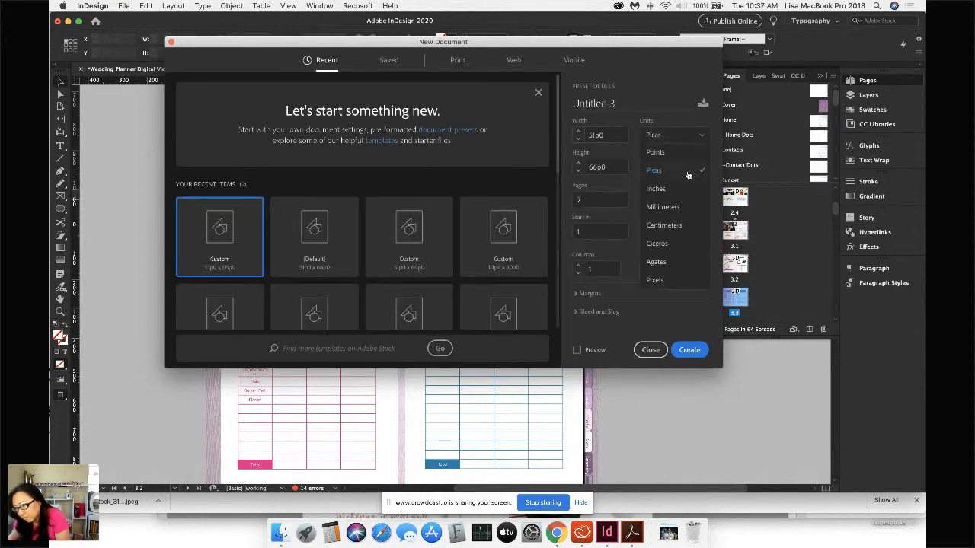
left_click(678, 195)
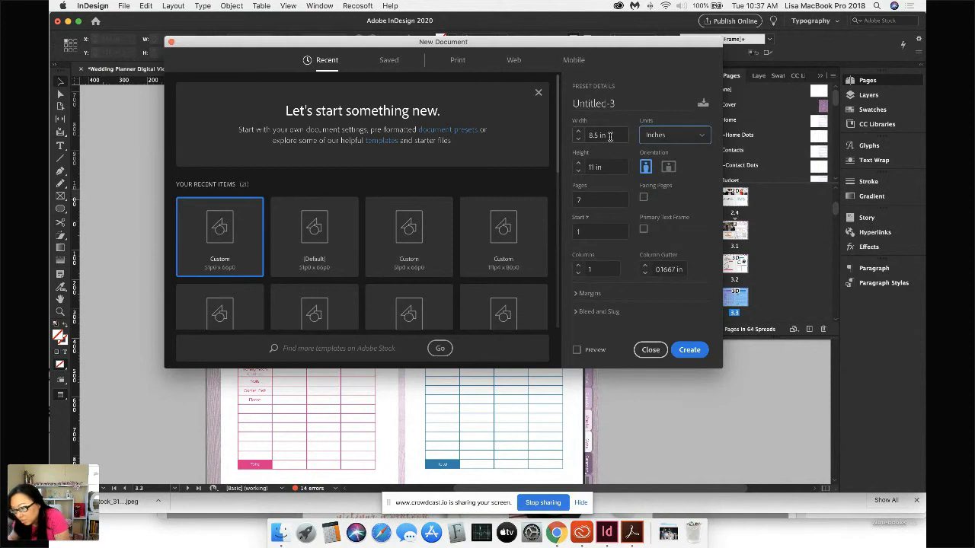
type("11")
key("Tab")
type("8.5")
key("Tab")
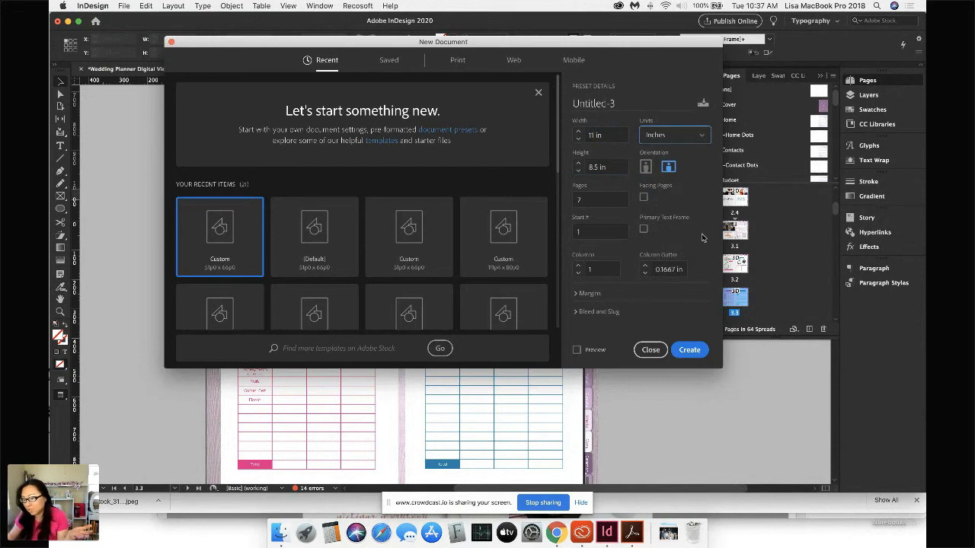
left_click(689, 350)
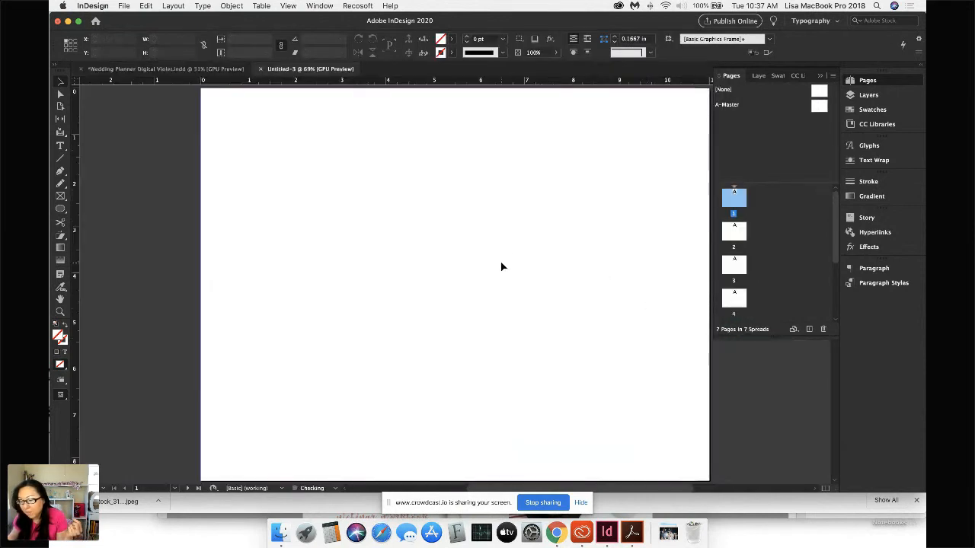
Step: Start placing an image on page 1 and browse to the Glitter folder in Photostock's Backgrounds on the Silver Oct 2018 drive
key("super+minus")
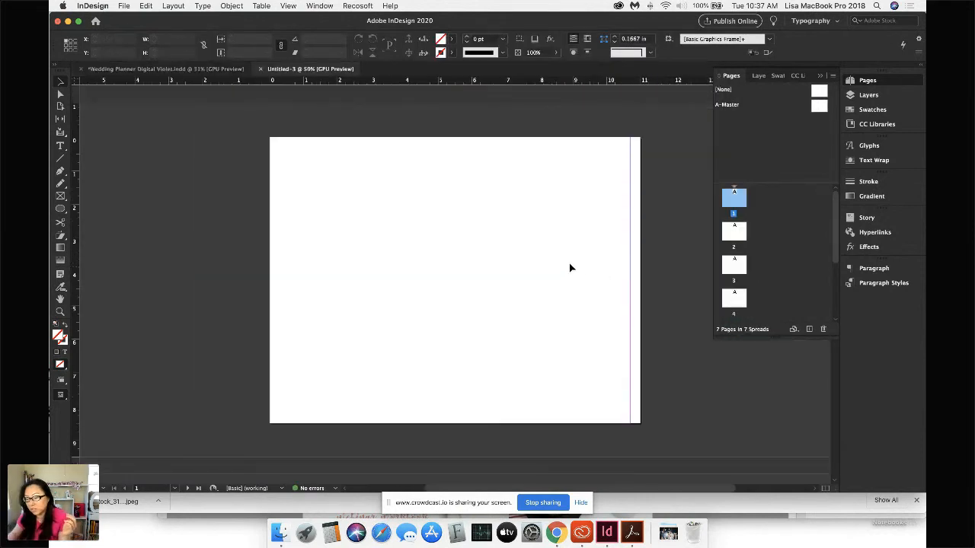
left_click(122, 6)
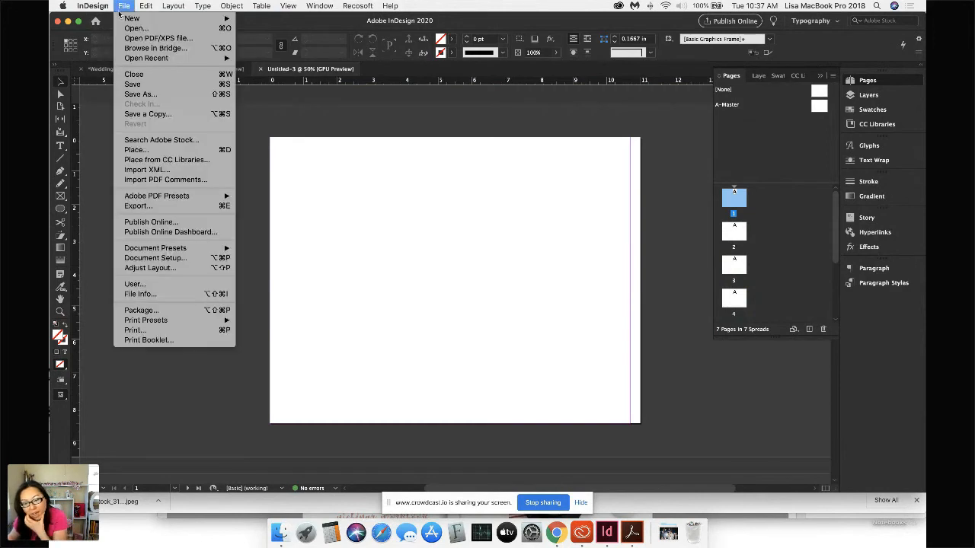
left_click(135, 150)
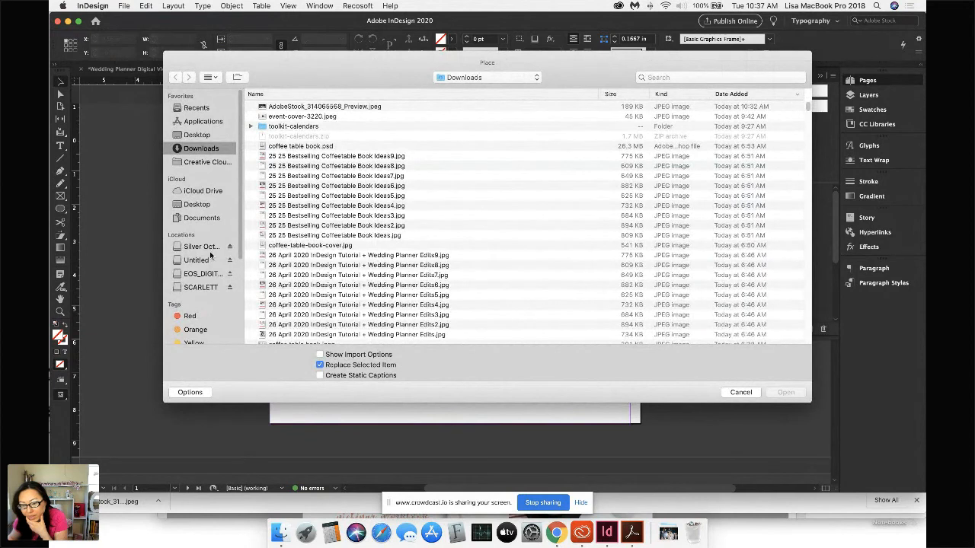
left_click(201, 247)
double_click(294, 137)
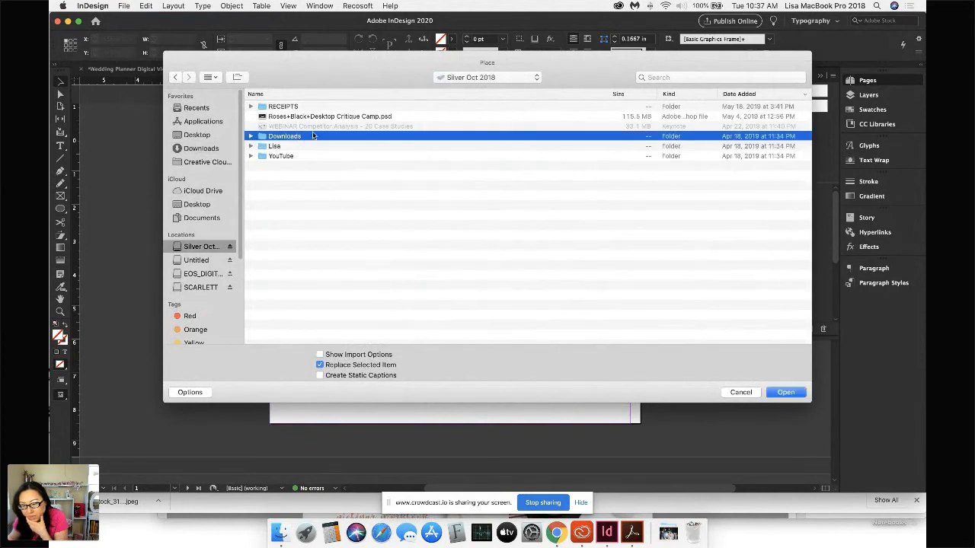
left_click(305, 93)
double_click(316, 107)
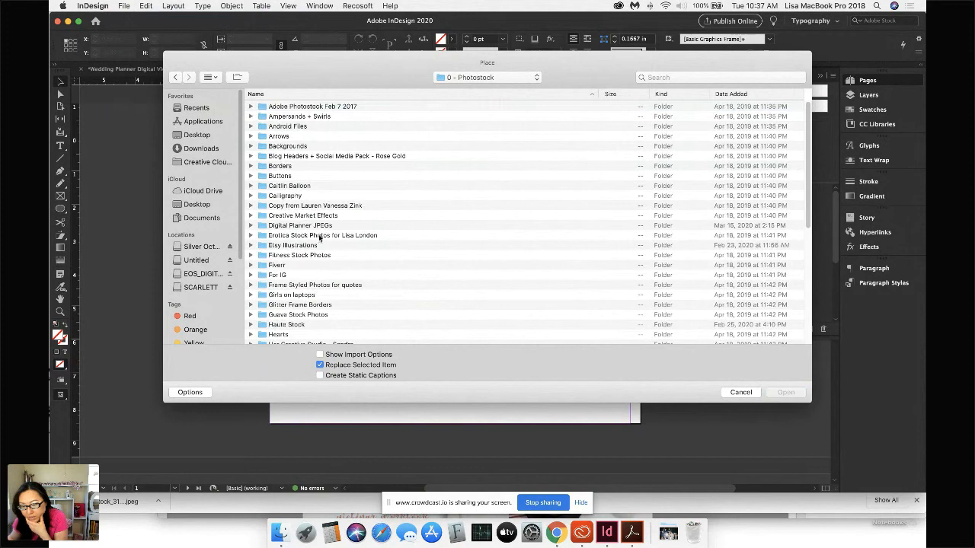
double_click(288, 146)
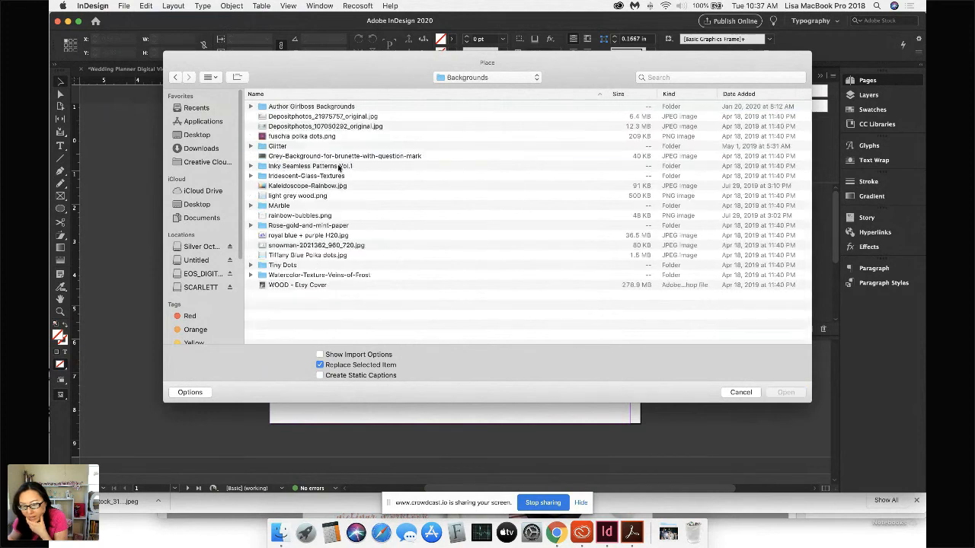
double_click(283, 145)
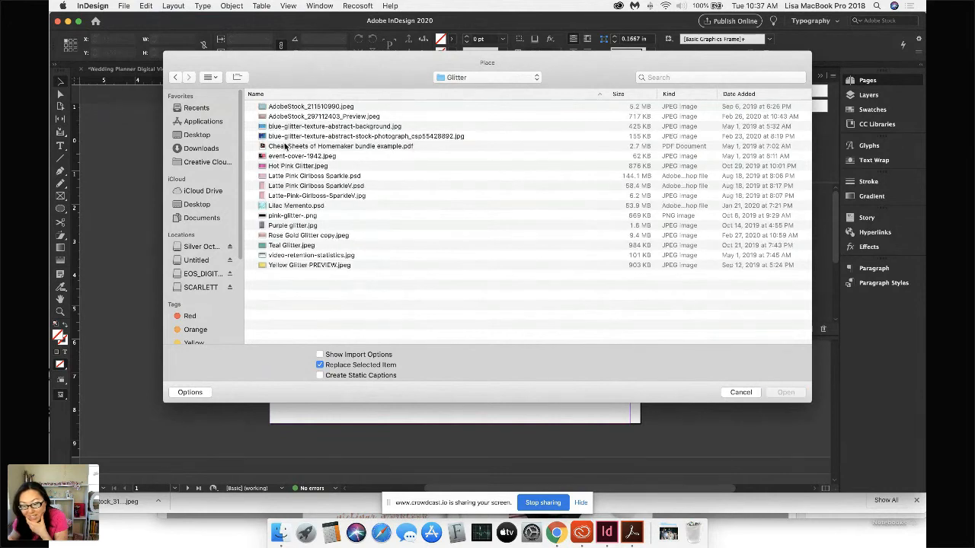
Step: Try placing pink-glitter-.png on page 1 from the page's upper-left corner, about 12 in wide by 6 in high
left_click(297, 226)
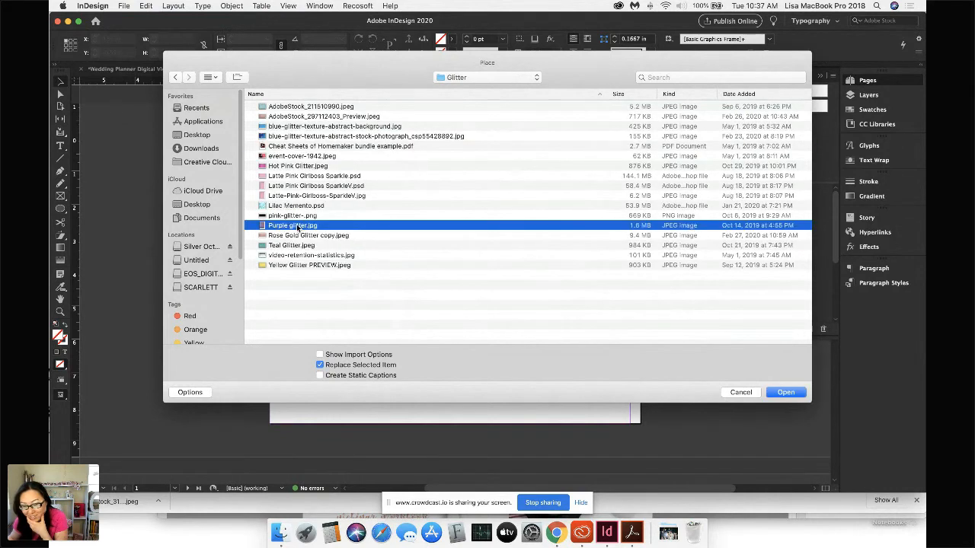
left_click(281, 217)
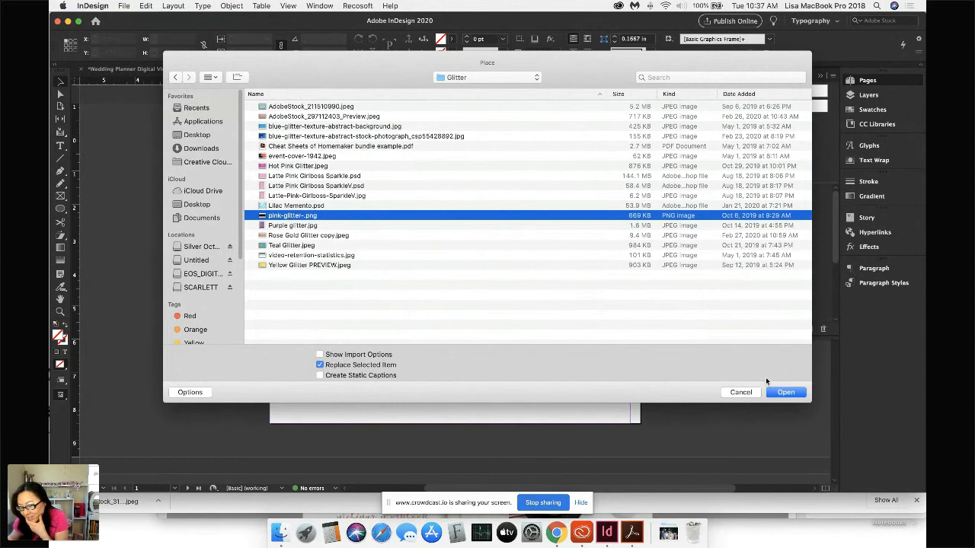
left_click(785, 393)
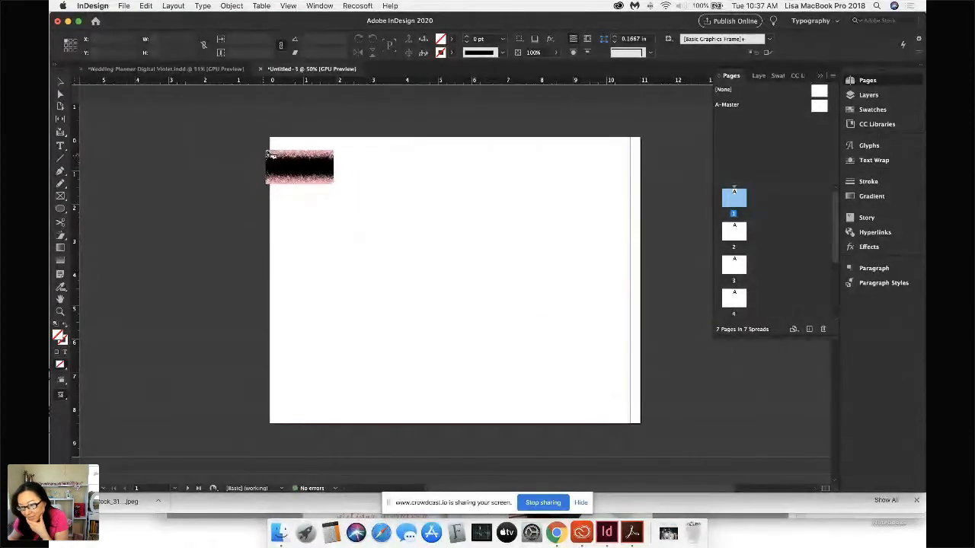
left_click_drag(272, 142, 666, 443)
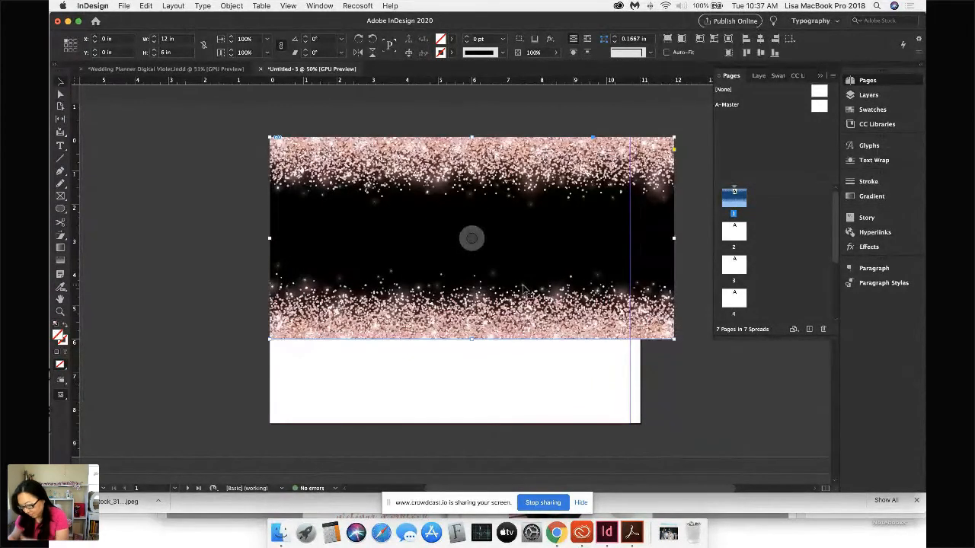
Step: Place Teal Glitter.jpeg over the whole of page 1 and crop its frame to the page's right edge
left_click(123, 6)
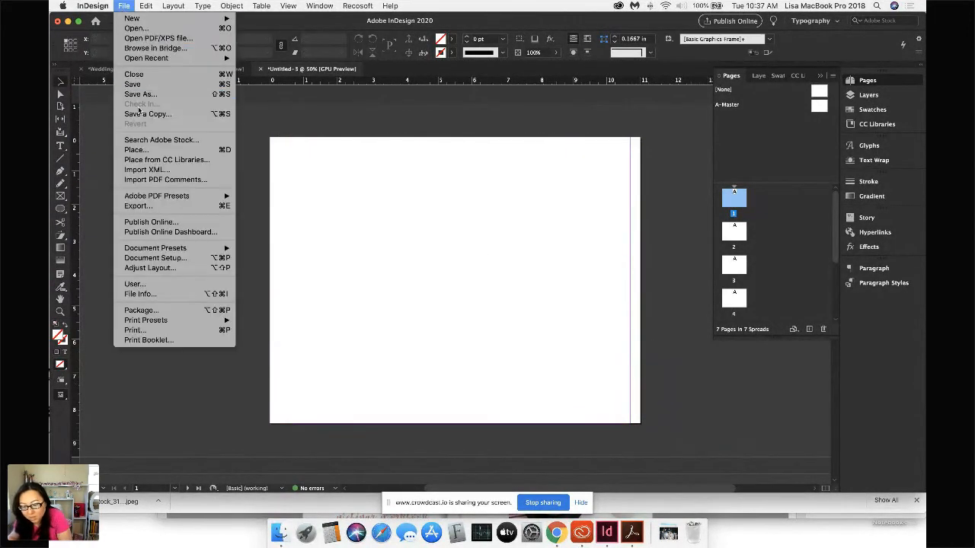
left_click(135, 150)
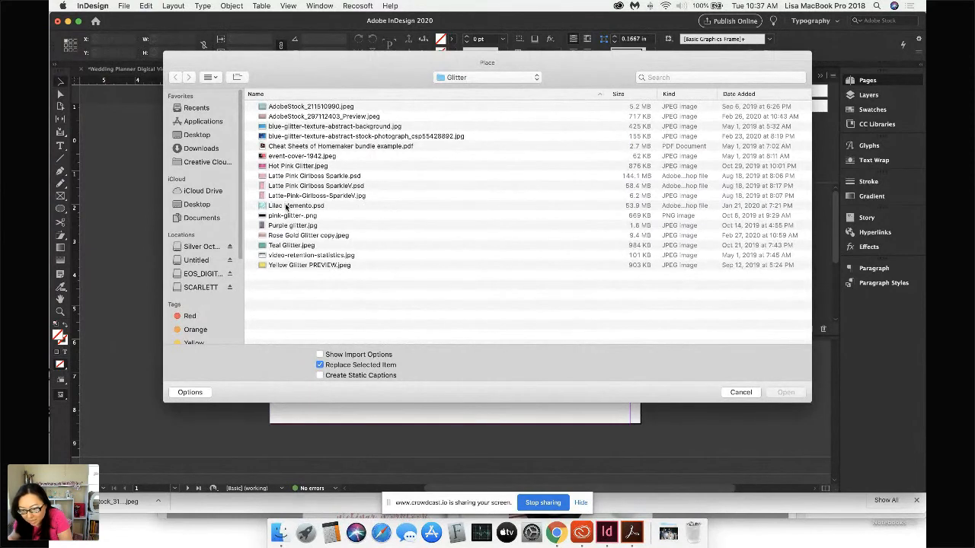
left_click(288, 205)
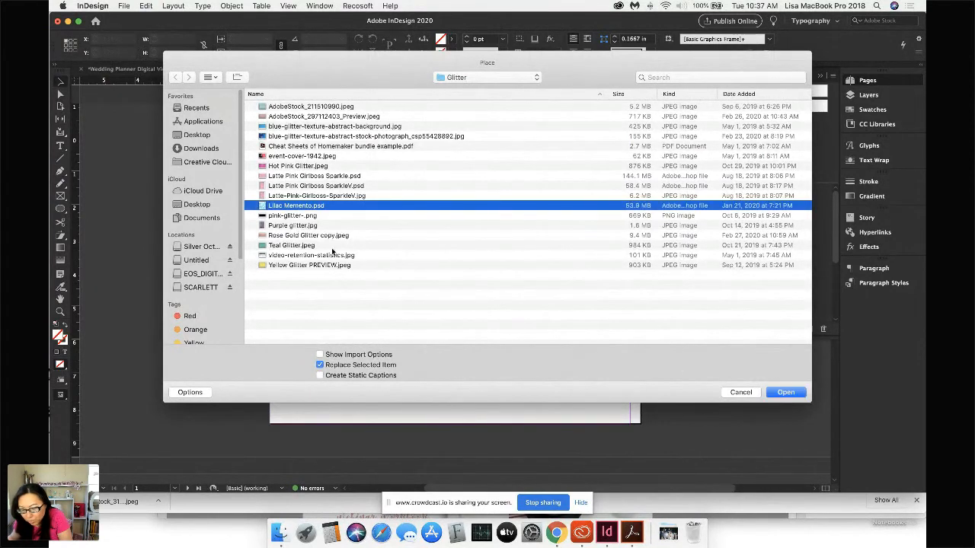
left_click(289, 245)
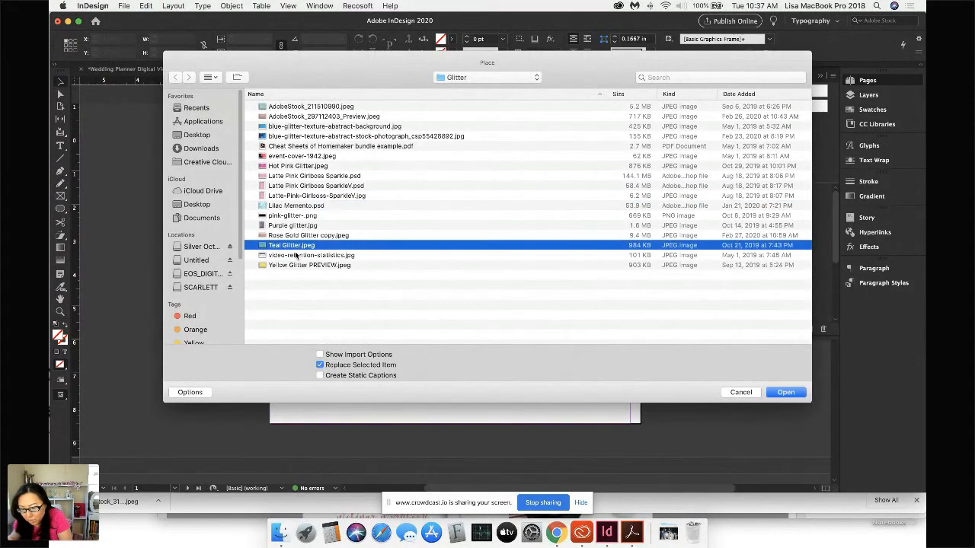
left_click(779, 396)
left_click(273, 141)
left_click_drag(273, 143, 701, 462)
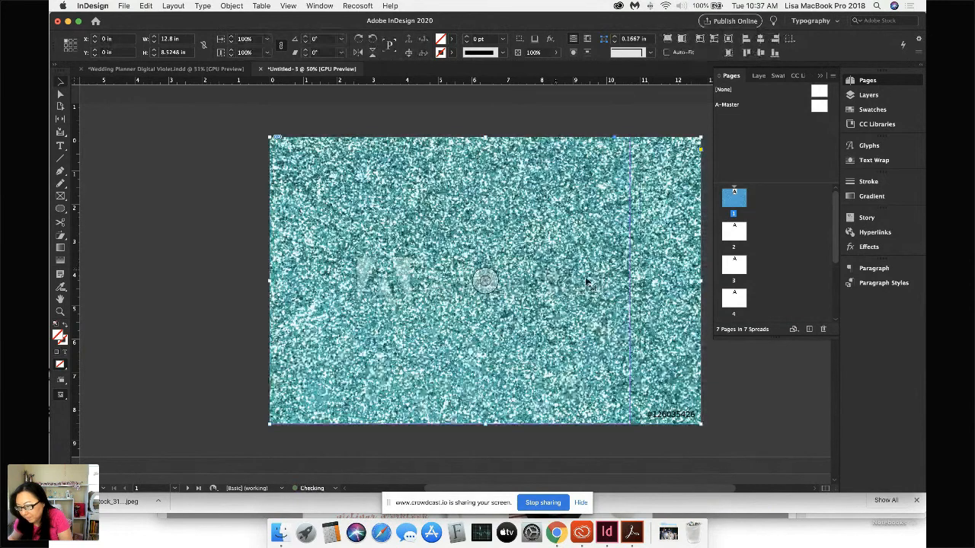
left_click_drag(699, 281, 640, 271)
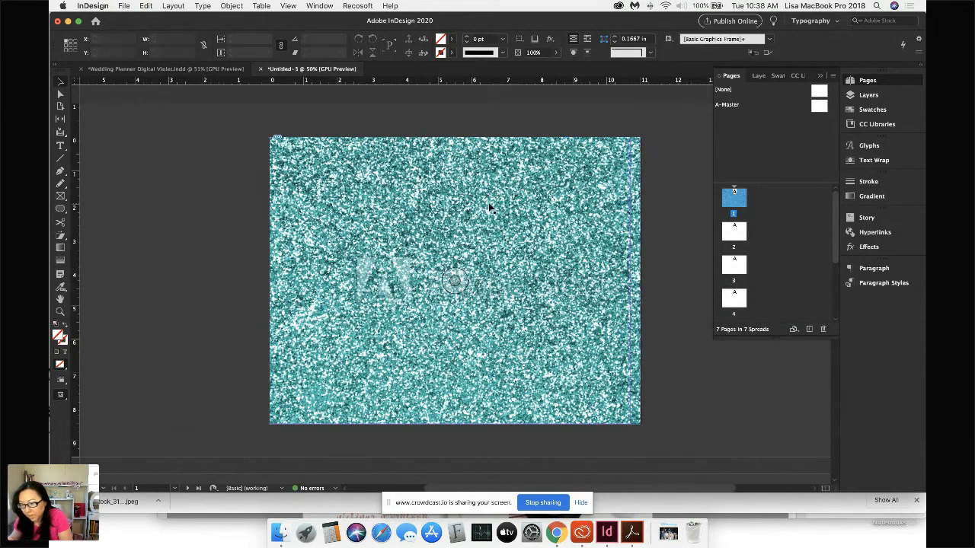
left_click(86, 159)
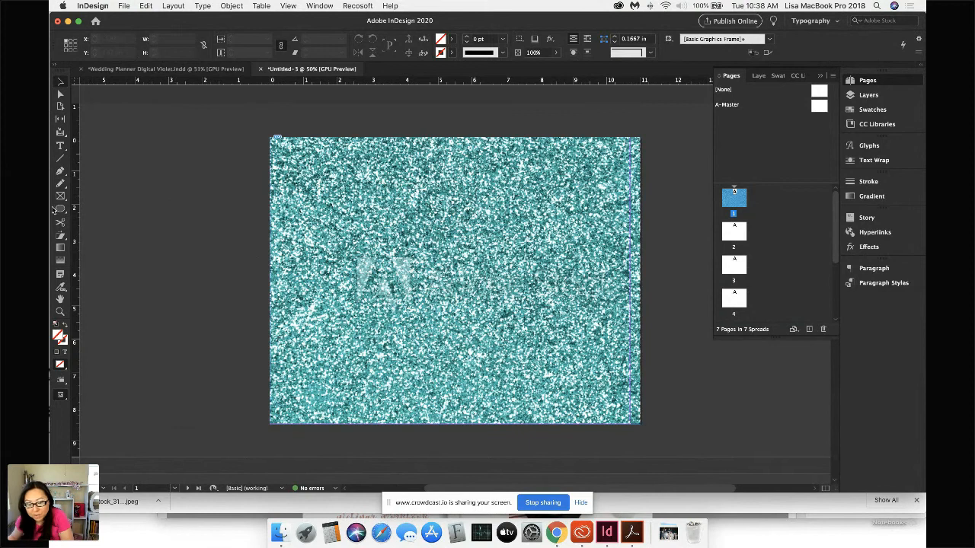
Step: Draw a rectangle about 6.7 in wide by 7.875 in high over the page's right half and fill it with Paper
left_click_drag(60, 211, 84, 220)
left_click(96, 221)
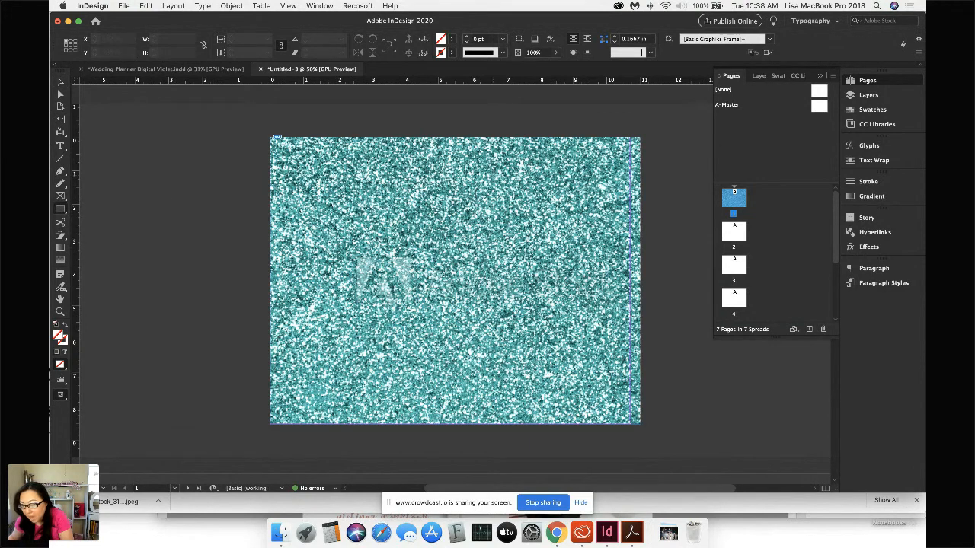
left_click_drag(511, 167, 738, 432)
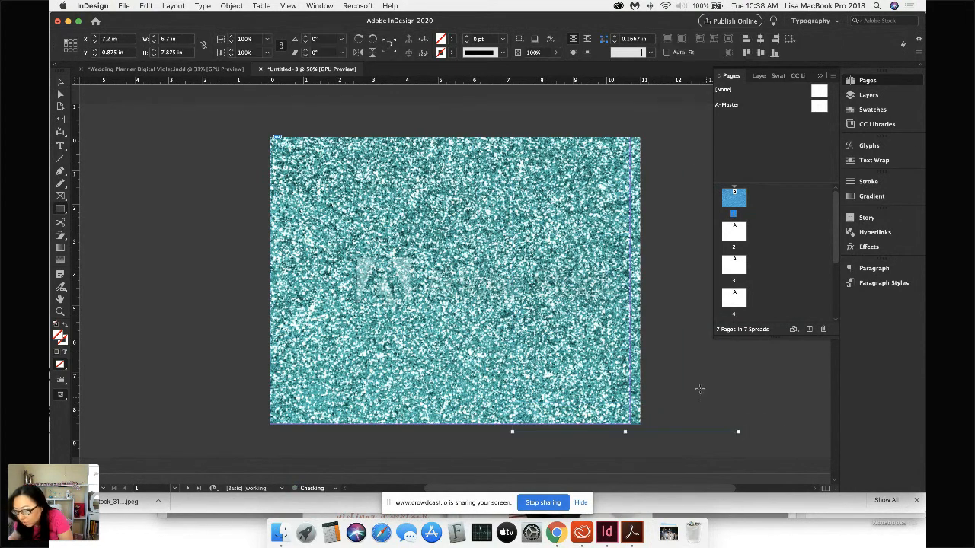
left_click(451, 39)
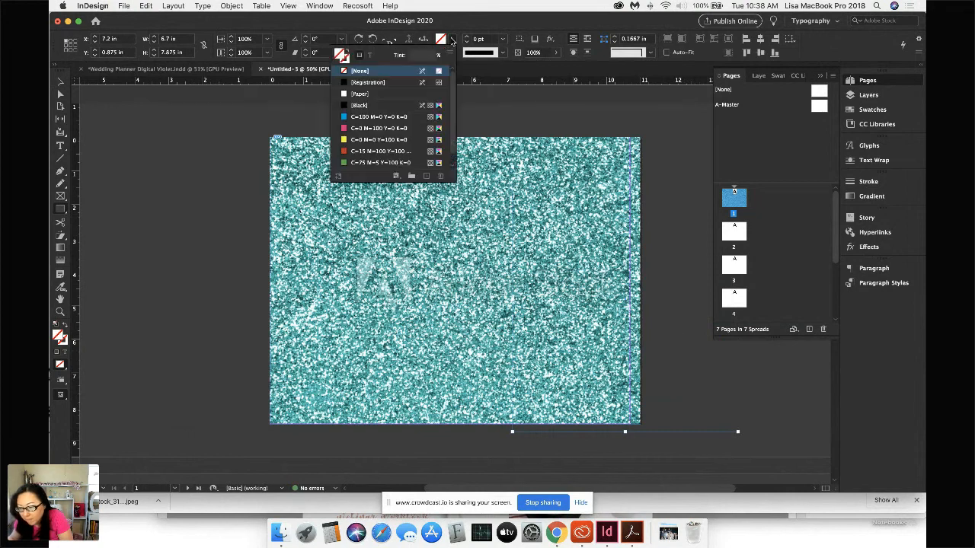
left_click(355, 94)
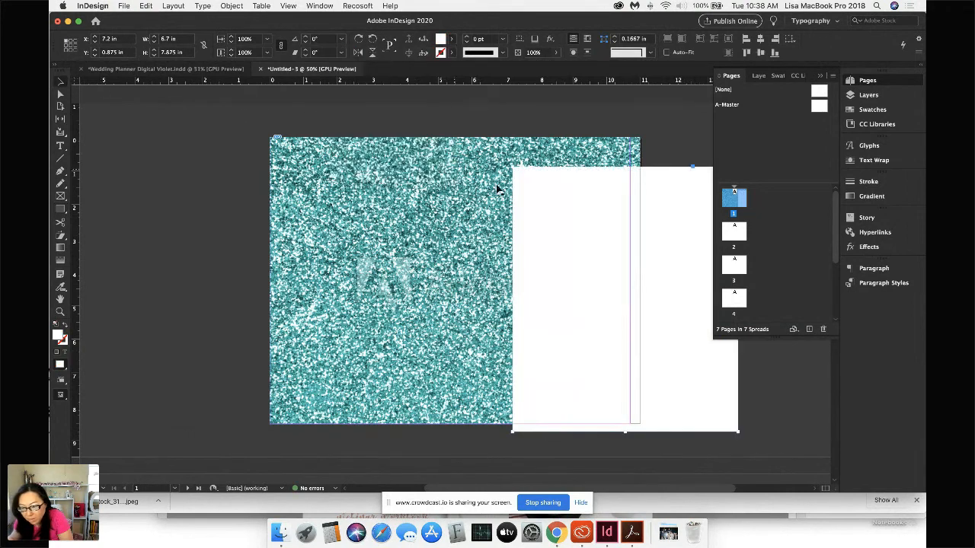
Step: Move the white rectangle inside the right half of page 1 and narrow it to about 4.8 in wide, leaving a glitter border
left_click_drag(605, 222, 518, 195)
left_click_drag(582, 226, 576, 230)
left_click_drag(402, 283, 463, 285)
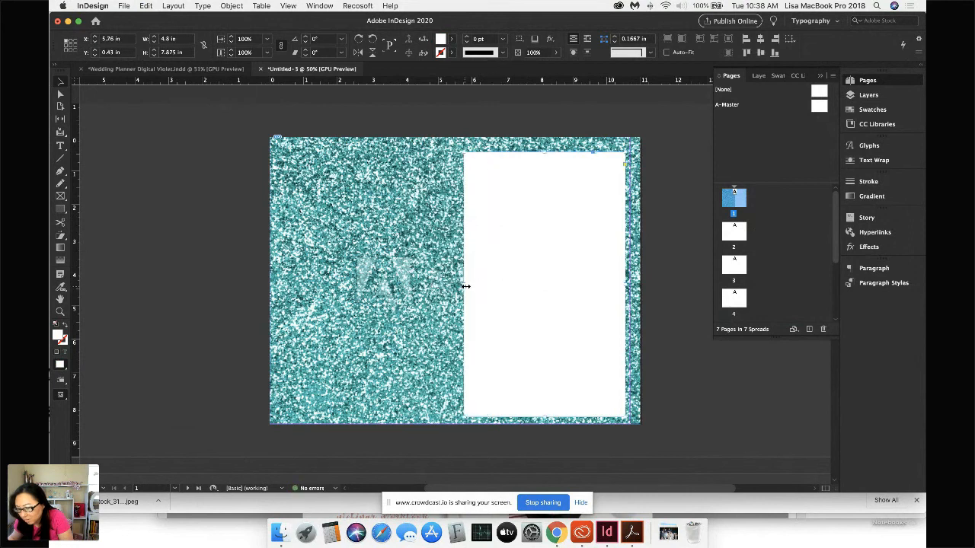
Step: Duplicate the white rectangle onto the page's left half, about 0.4 in from the left edge, and nudge the original slightly toward the center
right_click(554, 284)
left_click(576, 246)
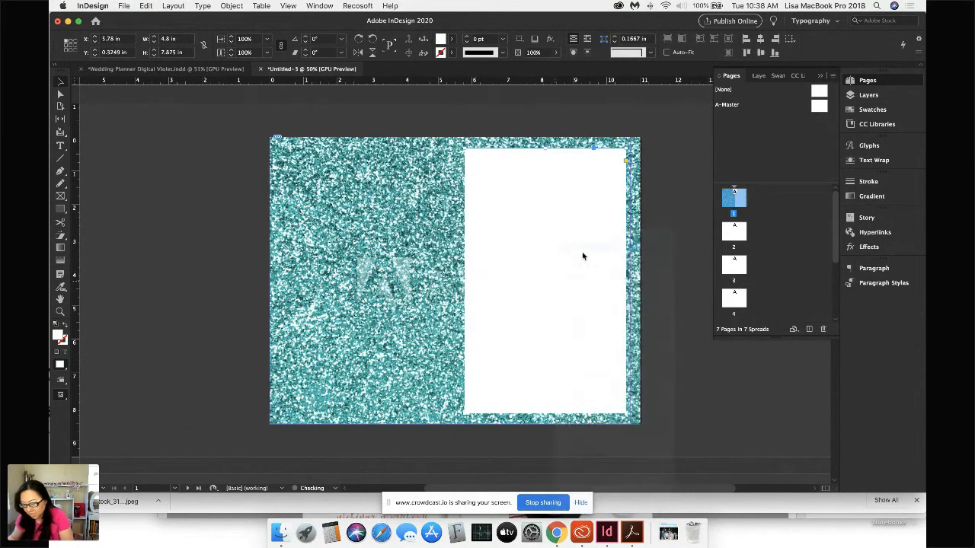
key("super+v")
left_click_drag(502, 249, 402, 248)
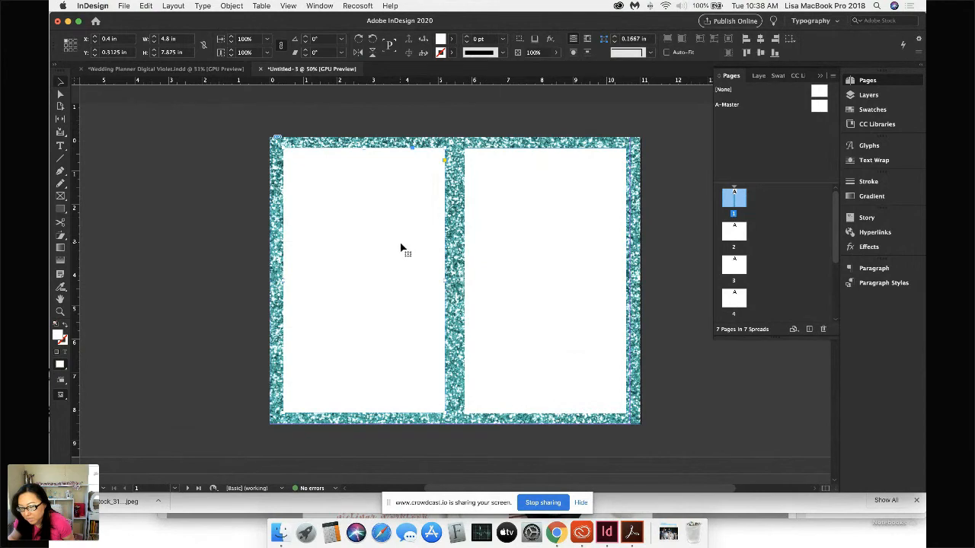
left_click_drag(510, 242, 510, 241)
left_click(675, 288)
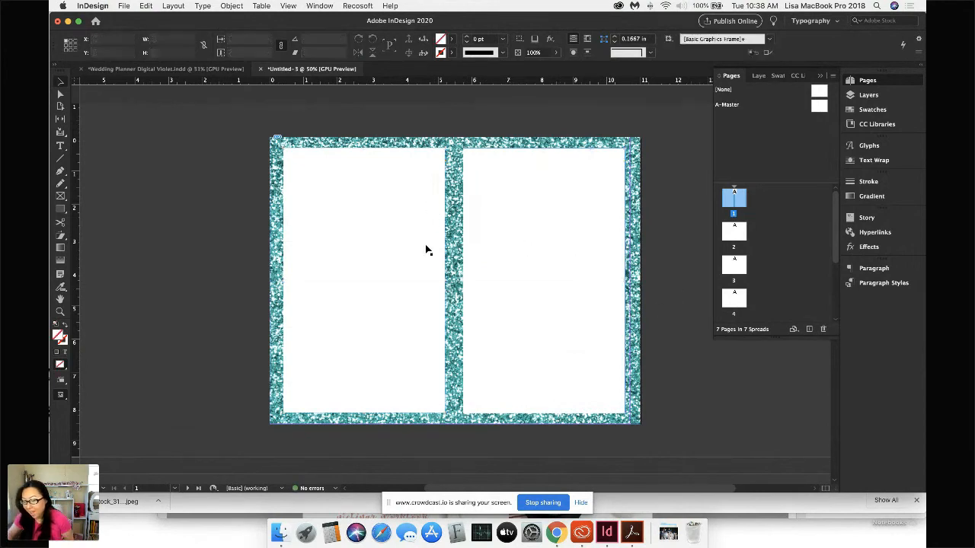
Step: Switch to Finder and open the Links folder of Wedding Planner Digital Violet Folder, under 32 Wedding Planner on the Silver Oct 2018 drive
left_click(279, 533)
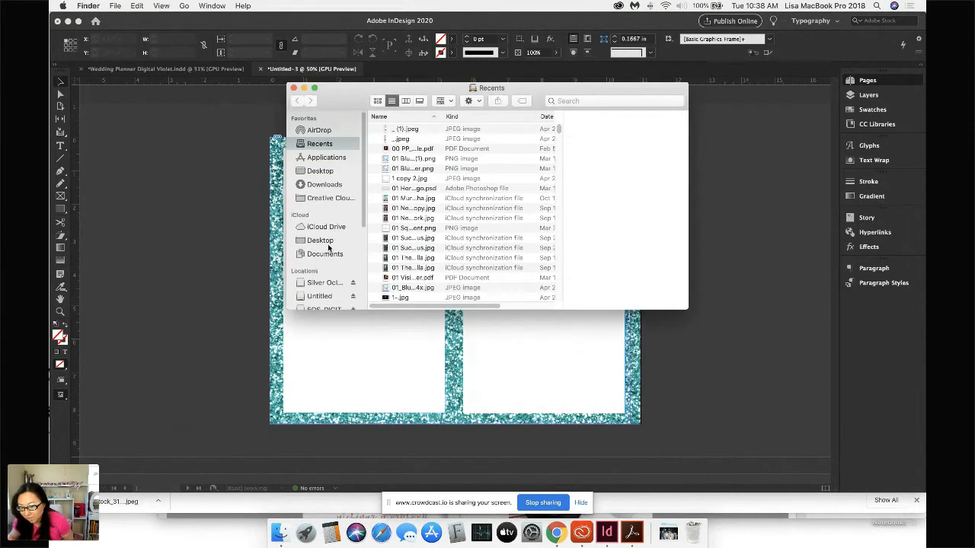
left_click(333, 283)
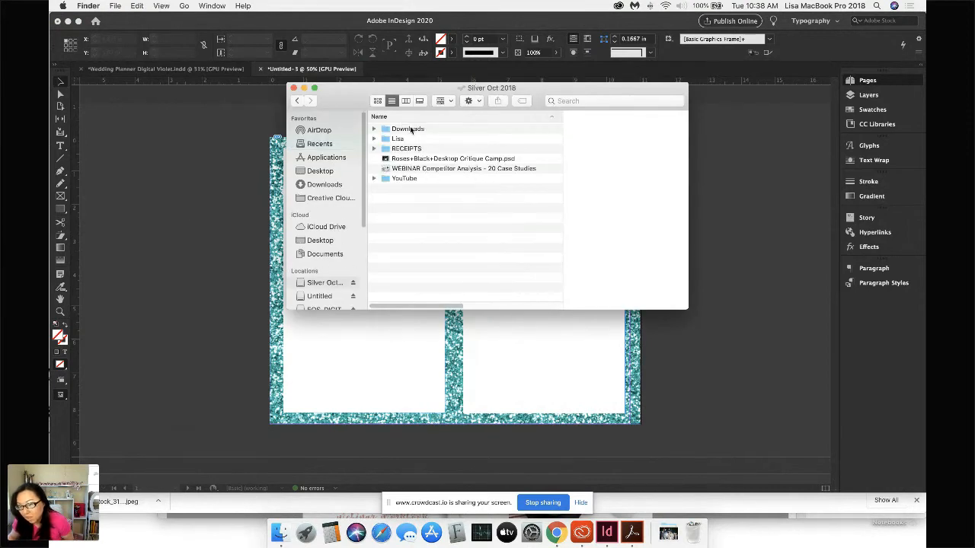
double_click(411, 130)
double_click(427, 229)
scroll(478, 237, "down", 3)
double_click(448, 258)
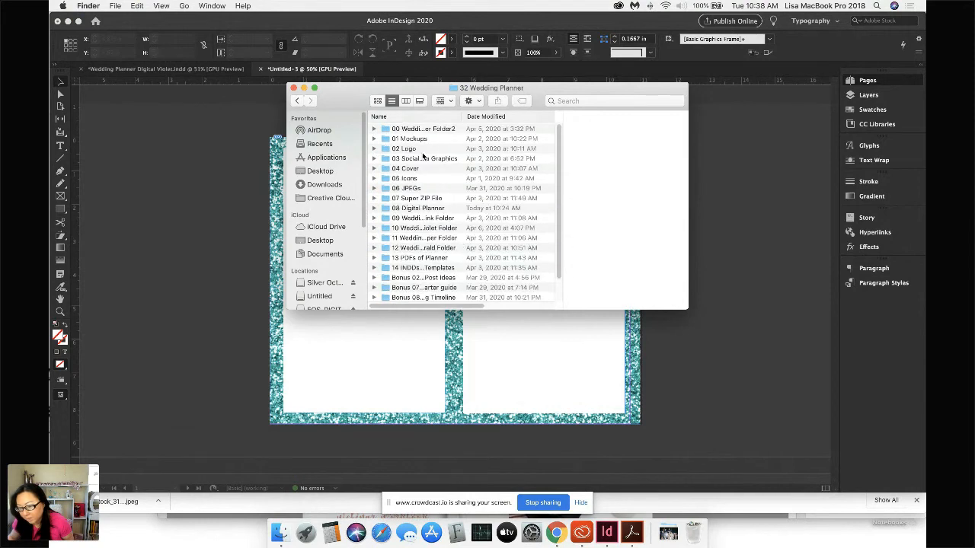
double_click(418, 208)
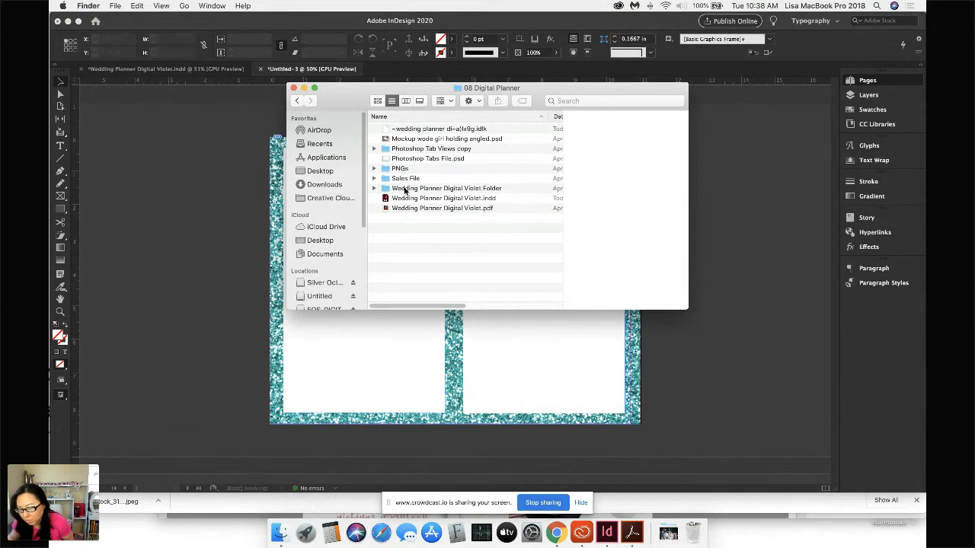
double_click(427, 188)
left_click(416, 139)
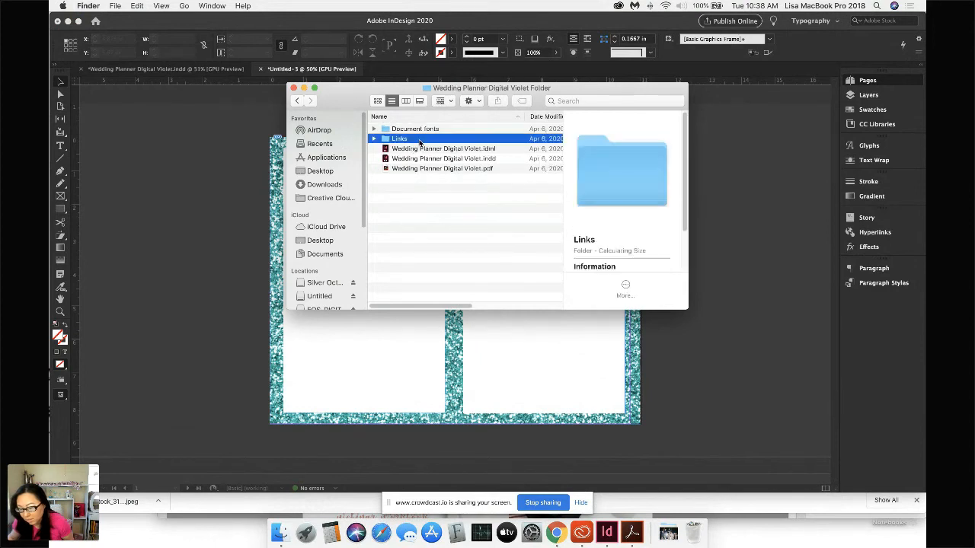
double_click(428, 141)
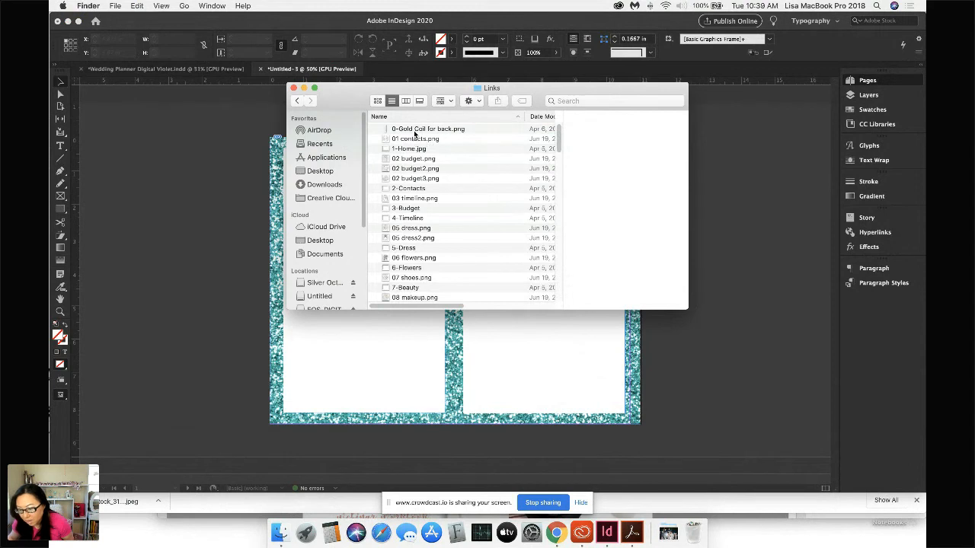
Step: Preview 0-Gold Coil for back.png and gold single SPINE.png and look through the Links folder for a double coil image
left_click(415, 129)
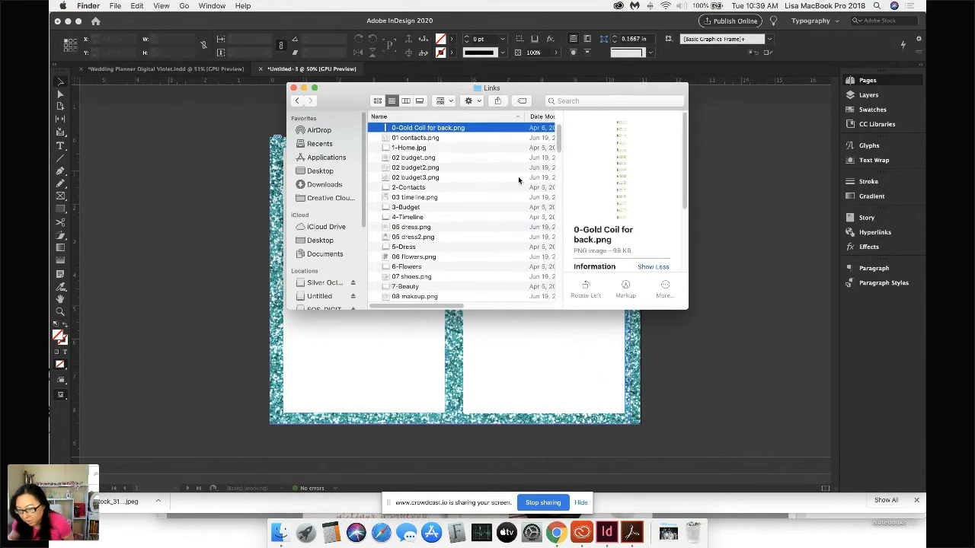
left_click_drag(558, 137, 560, 288)
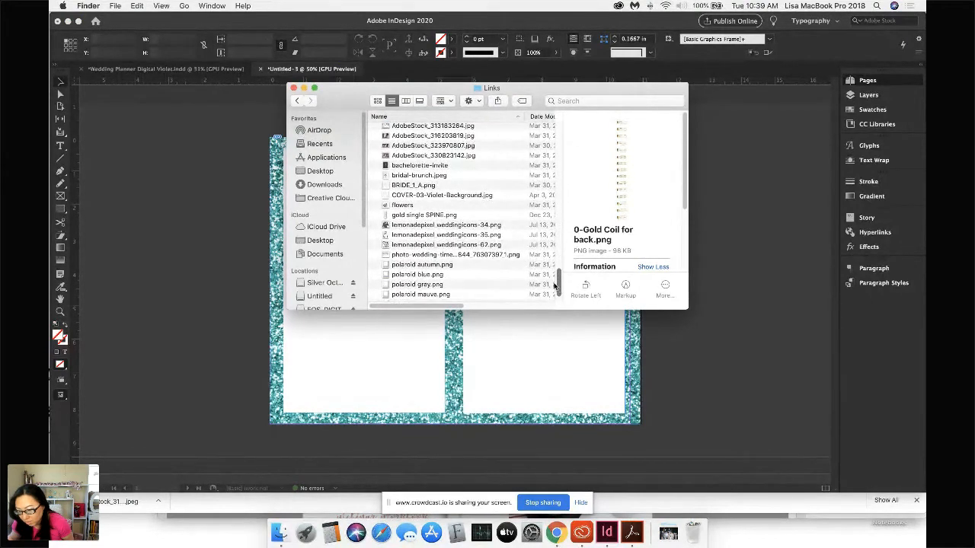
scroll(412, 223, "down", 3)
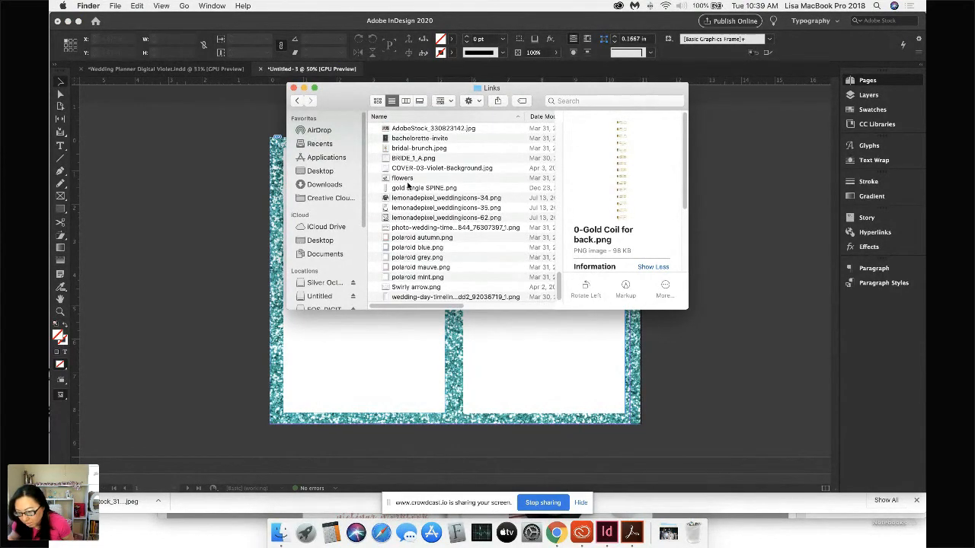
left_click(419, 189)
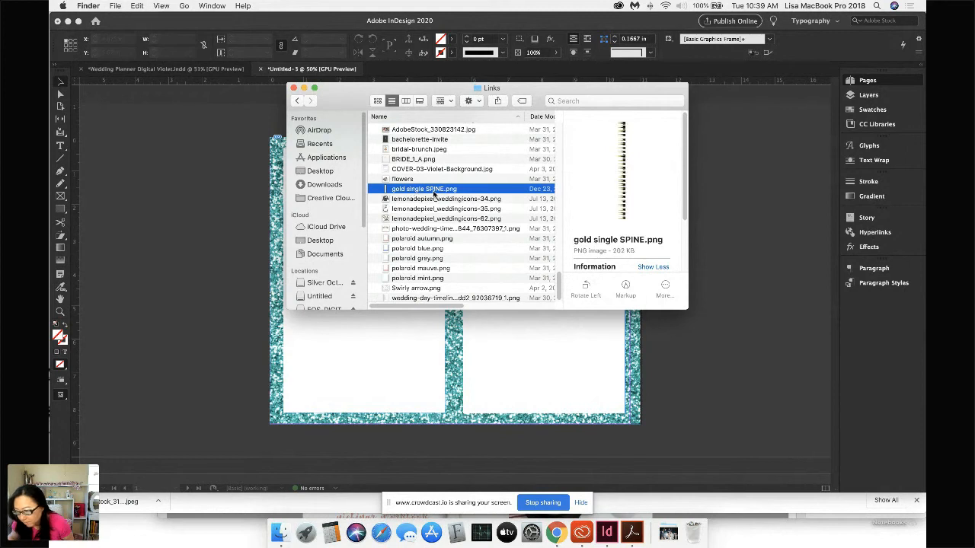
scroll(417, 184, "up", 10)
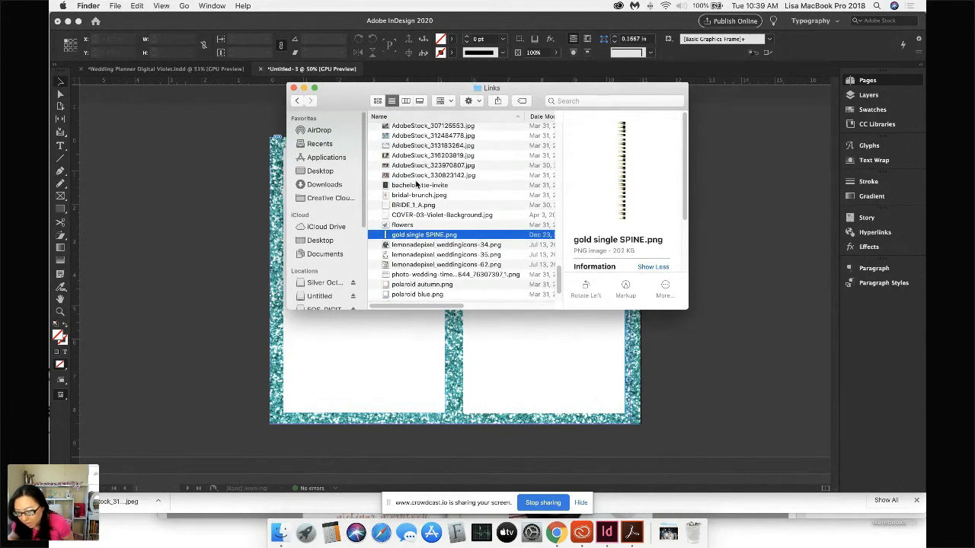
scroll(417, 183, "up", 10)
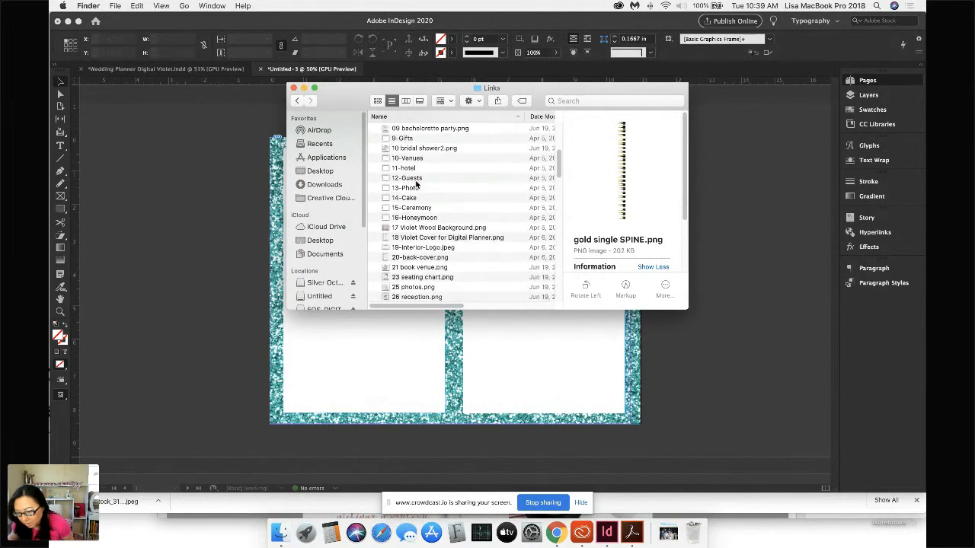
Step: Go back up to the 10 - Creative Market folder and open 29 Fitness Planner Feb 2020
left_click(297, 100)
left_click(310, 101)
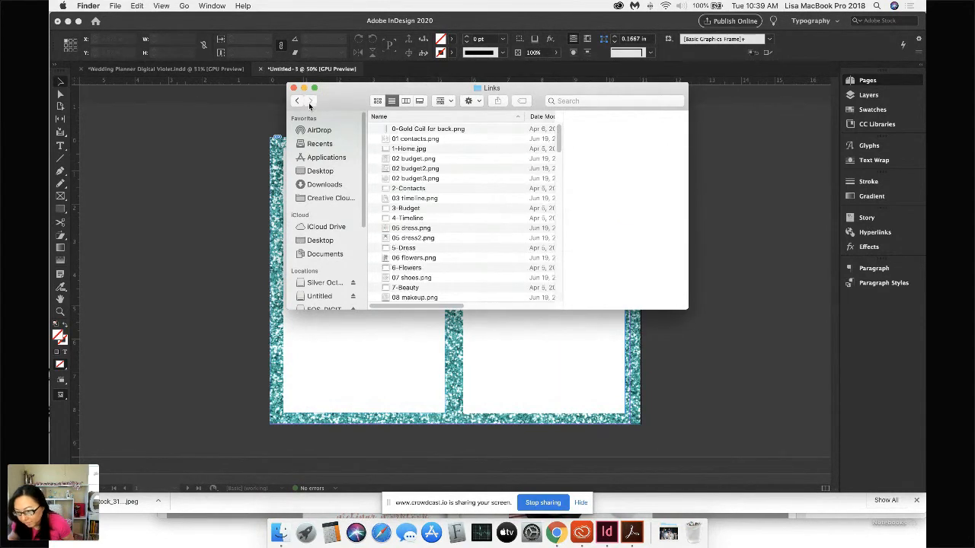
left_click(297, 101)
left_click(297, 102)
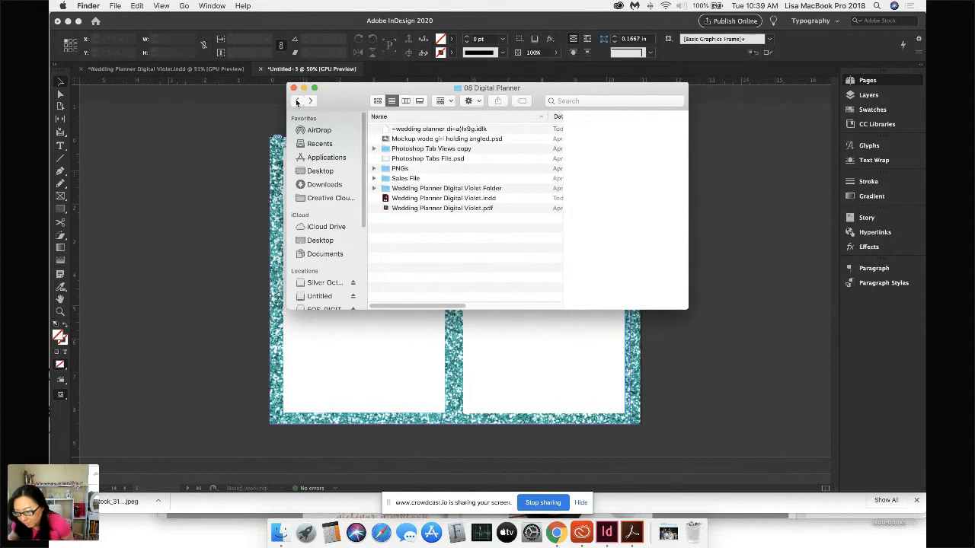
left_click(298, 102)
left_click(297, 101)
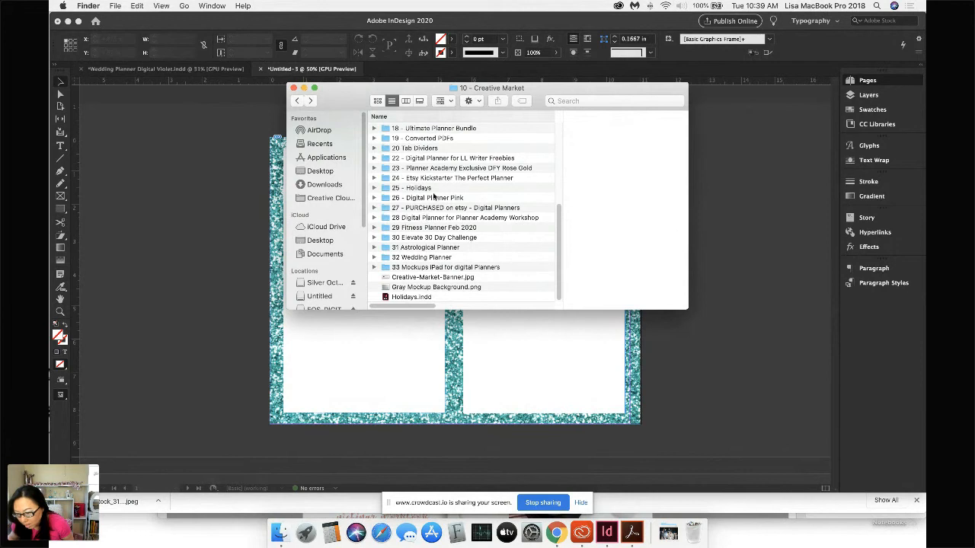
left_click(440, 168)
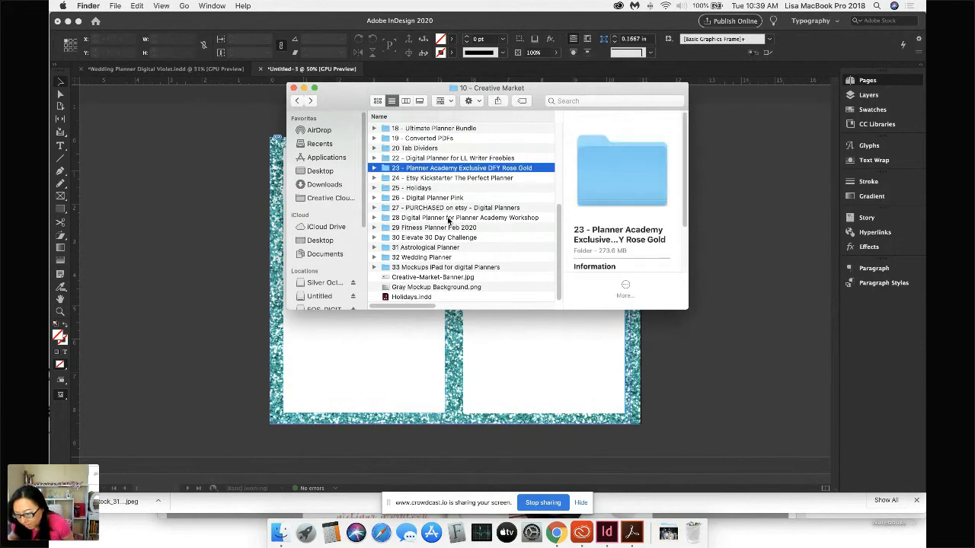
double_click(453, 228)
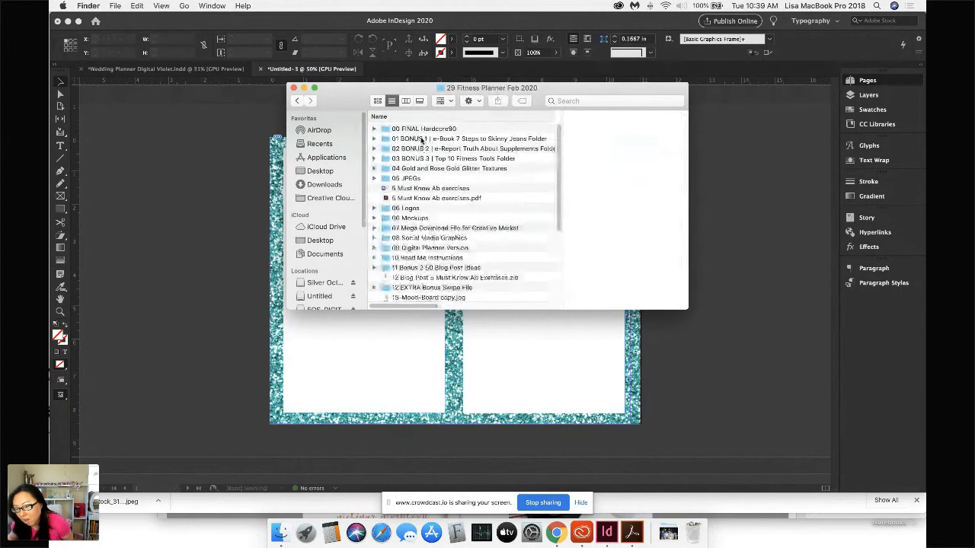
Step: Within 09 Digital Planner Version, open the Links folder of Hardcore90 Digital Planner Version Folder and find the coil spine image
left_click(438, 248)
double_click(437, 247)
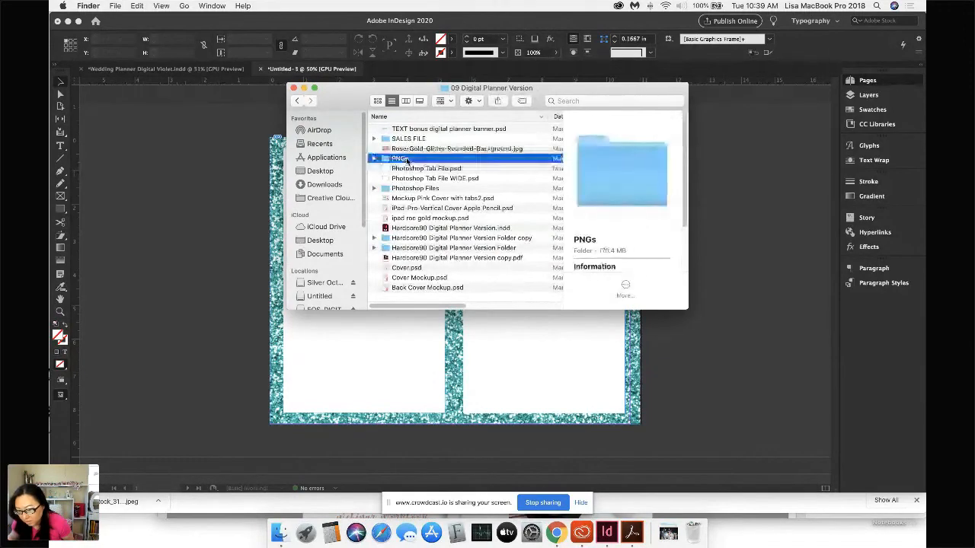
double_click(406, 158)
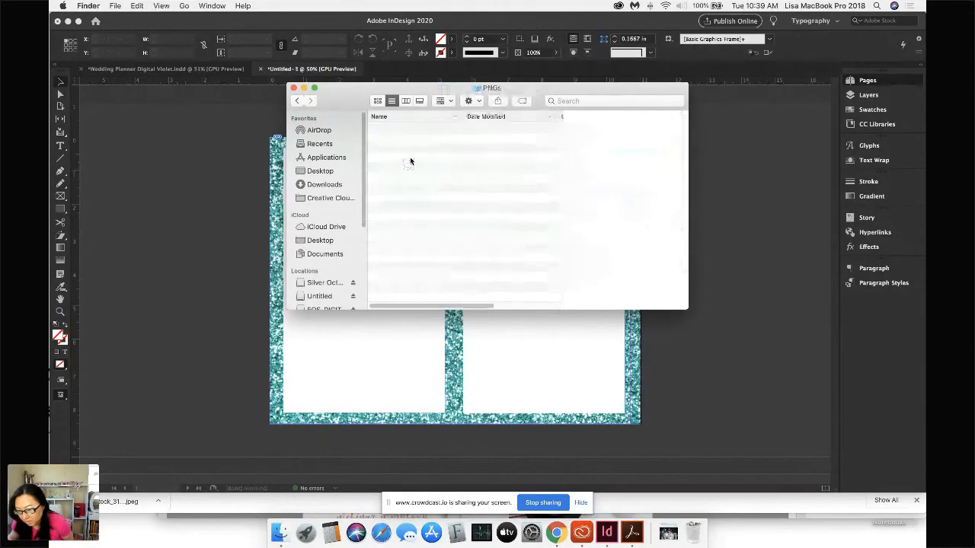
left_click(297, 101)
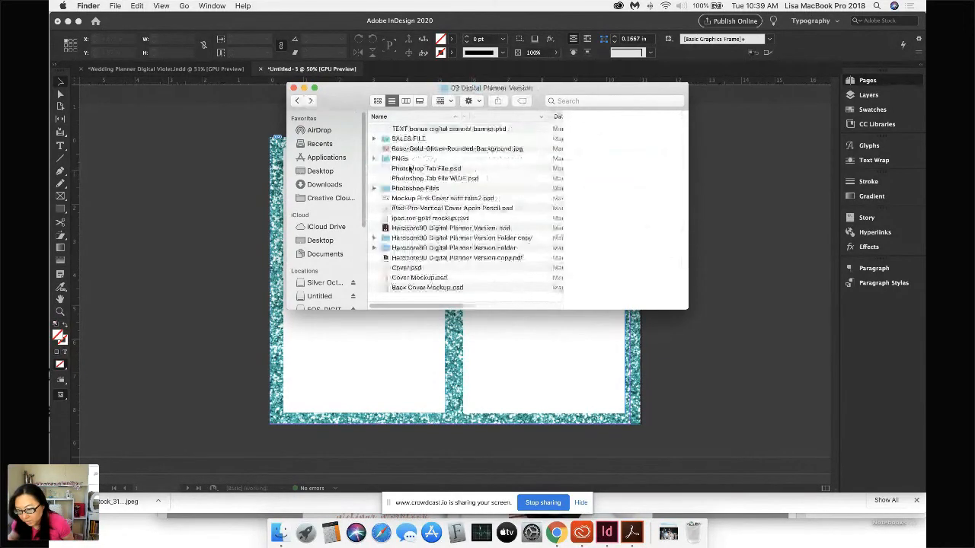
double_click(438, 249)
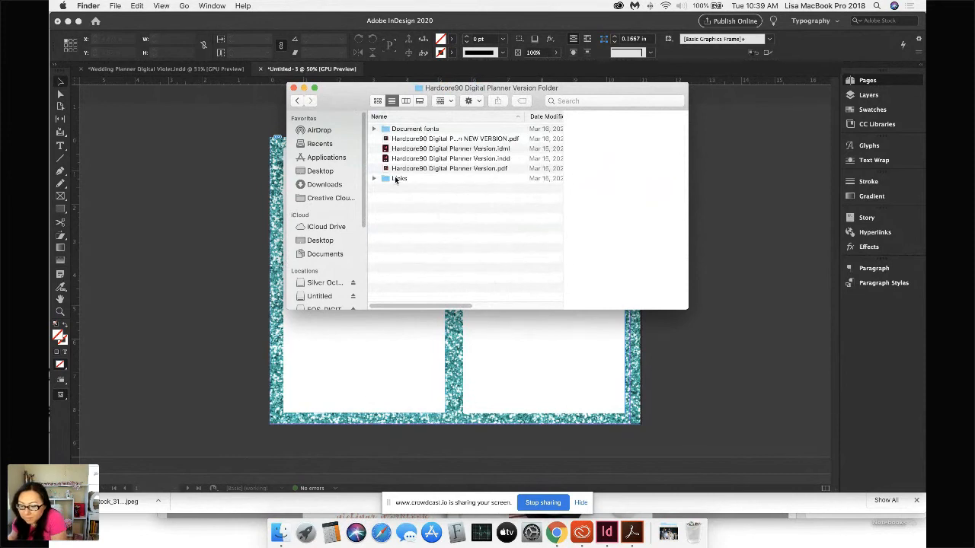
double_click(394, 178)
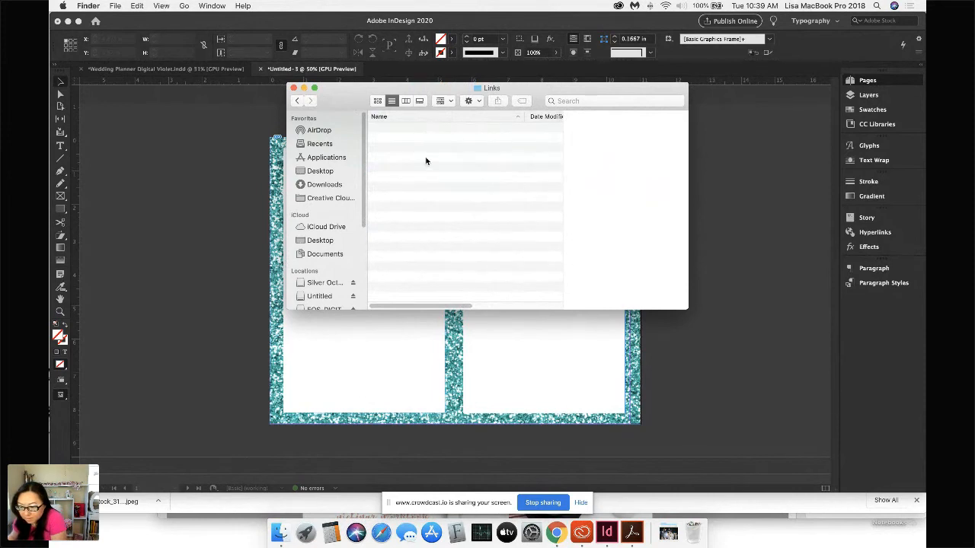
scroll(427, 163, "down", 5)
scroll(427, 166, "down", 10)
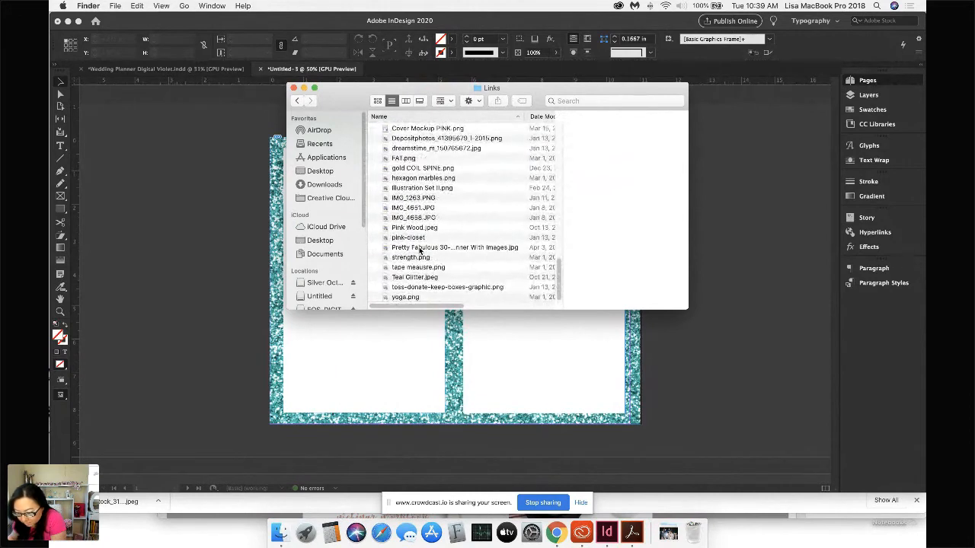
Step: Place gold COIL SPINE.png from Finder over the glitter gap between the two white rectangles, sized to run nearly their full height
left_click(424, 171)
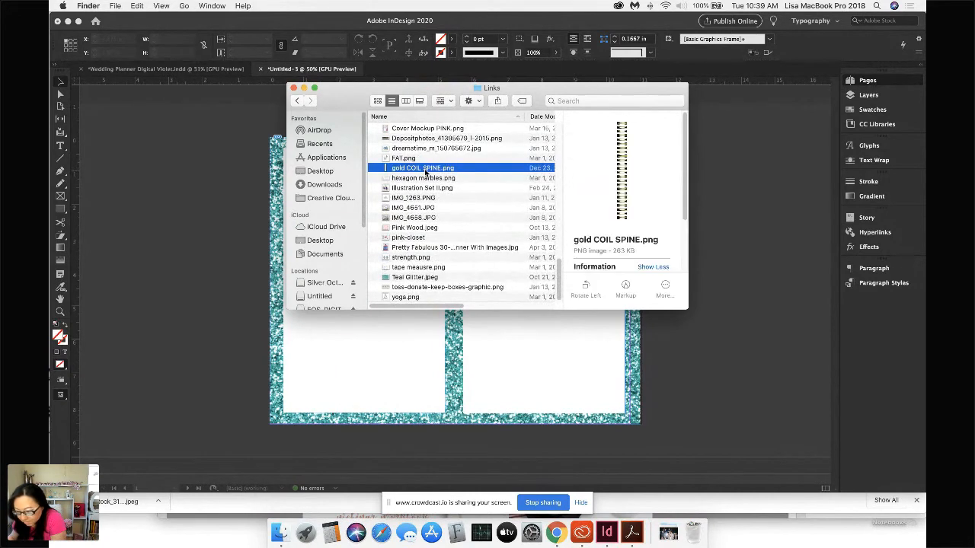
left_click_drag(452, 171, 461, 344)
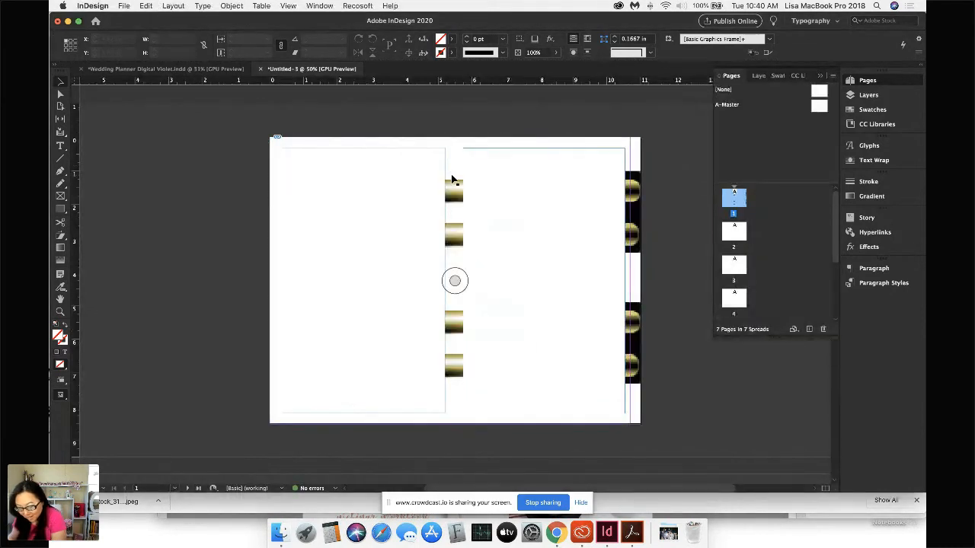
key("super+z")
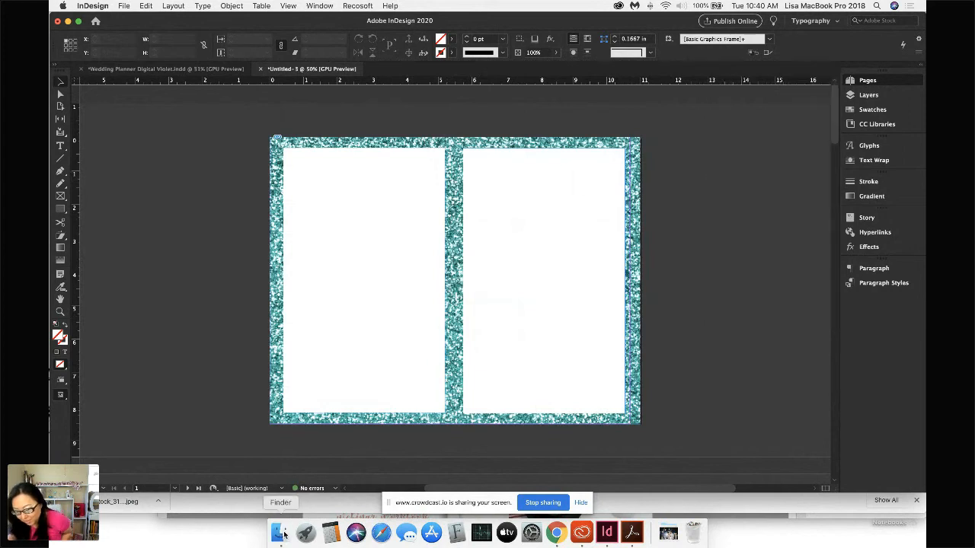
left_click(282, 533)
mouse_move(423, 168)
left_mouse_down()
mouse_move(232, 265)
mouse_move(276, 215)
mouse_move(438, 154)
mouse_move(513, 406)
left_mouse_up()
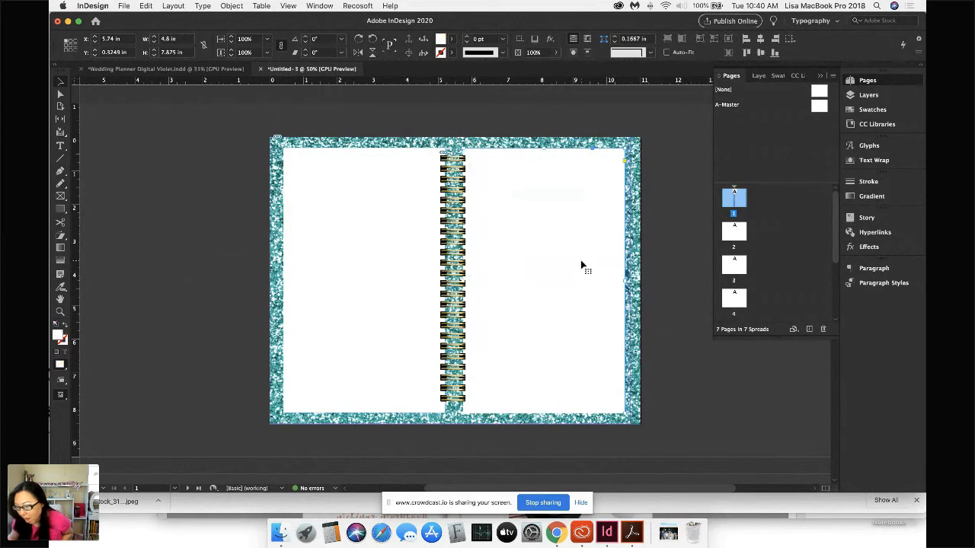
Step: Nudge the right white page rectangle left to X 5.5317 in, bringing it closer to the coil's centre
key("Left")
key("Left")
key("Left")
key("Left")
key("Left")
key("Left")
key("Left")
key("Left")
key("Left")
key("Left")
key("Left")
key("Left")
key("Left")
key("Left")
key("Left")
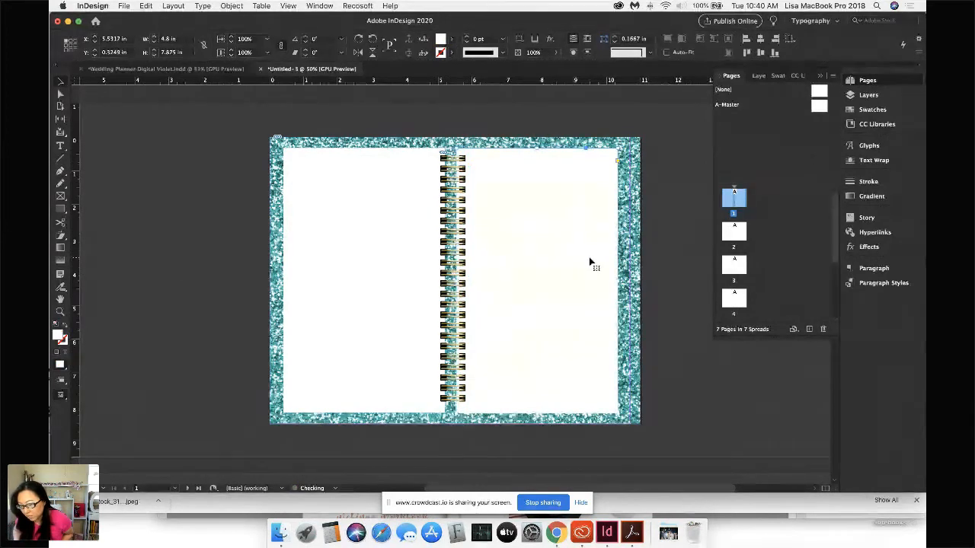
Step: Nudge the left white page rectangle right to X 0.5667 in, narrowing the glitter gap behind the coil
left_click(367, 235)
key("Right")
key("Right")
key("Right")
key("Right")
key("Right")
key("Right")
key("Right")
key("Right")
key("Right")
key("Right")
key("Right")
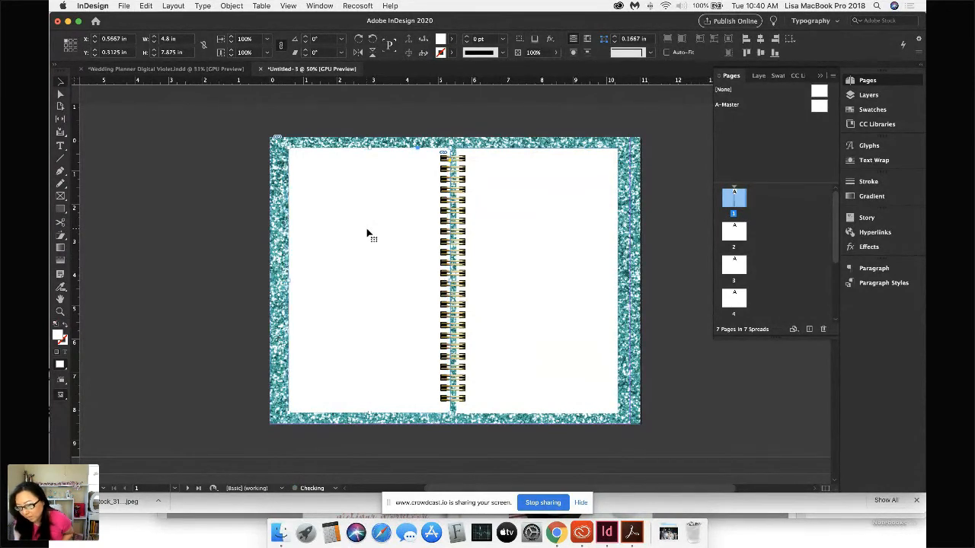
key("Right")
left_click(174, 266)
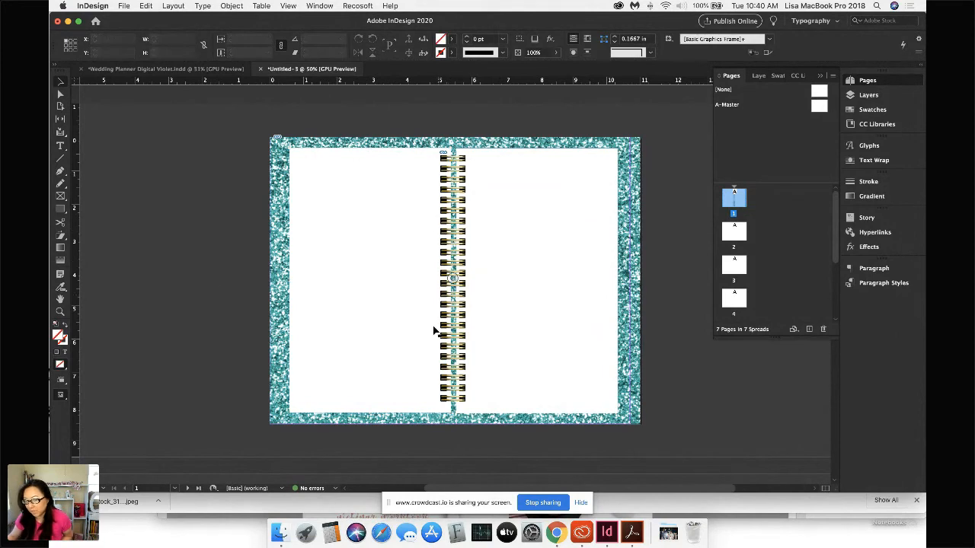
Step: Reduce the opacity of the glitter background image to 49% and leave nothing selected
left_click(273, 161)
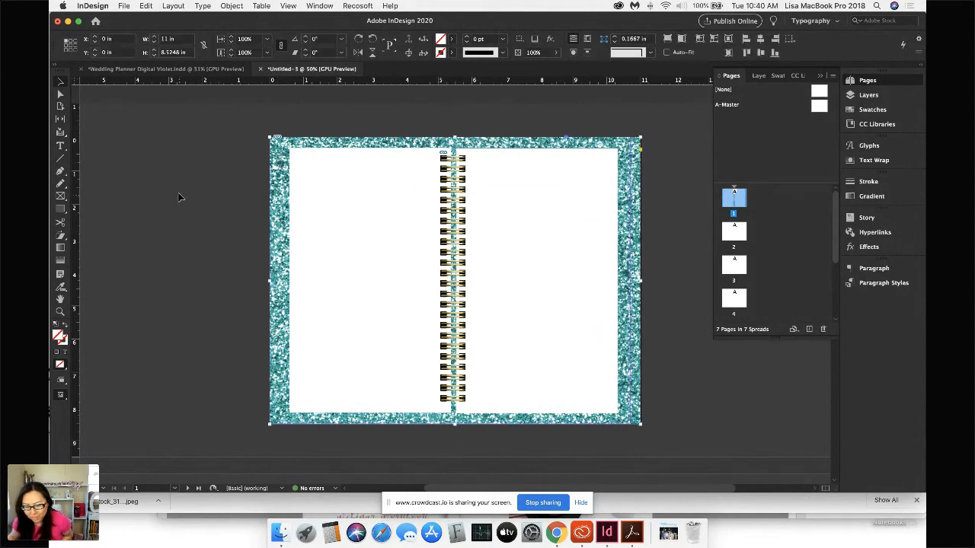
left_click(555, 53)
left_click_drag(557, 68, 530, 69)
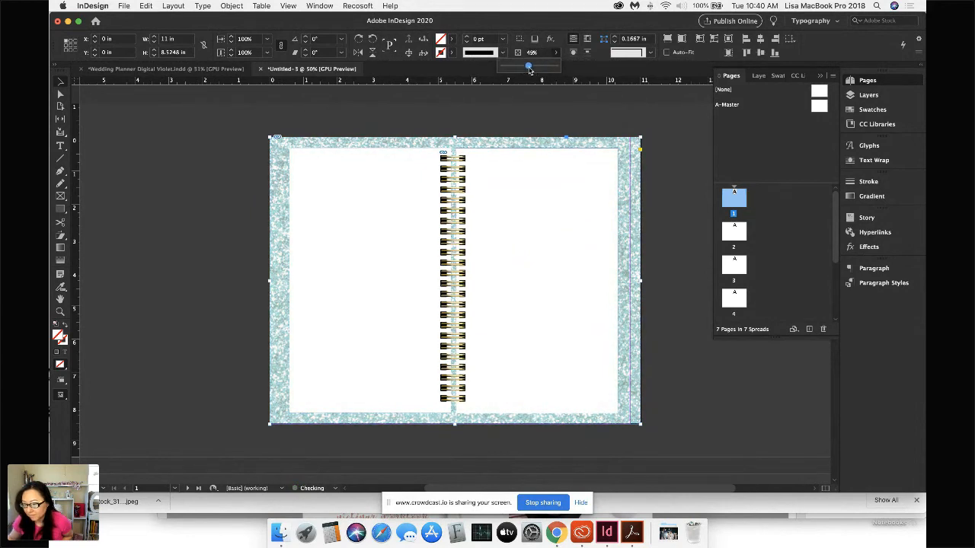
left_click(478, 121)
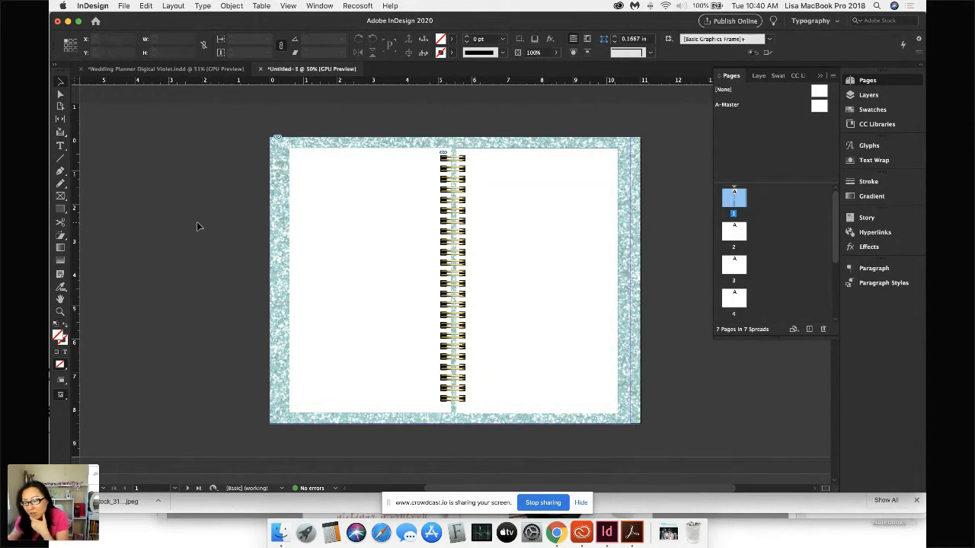
left_click(435, 200)
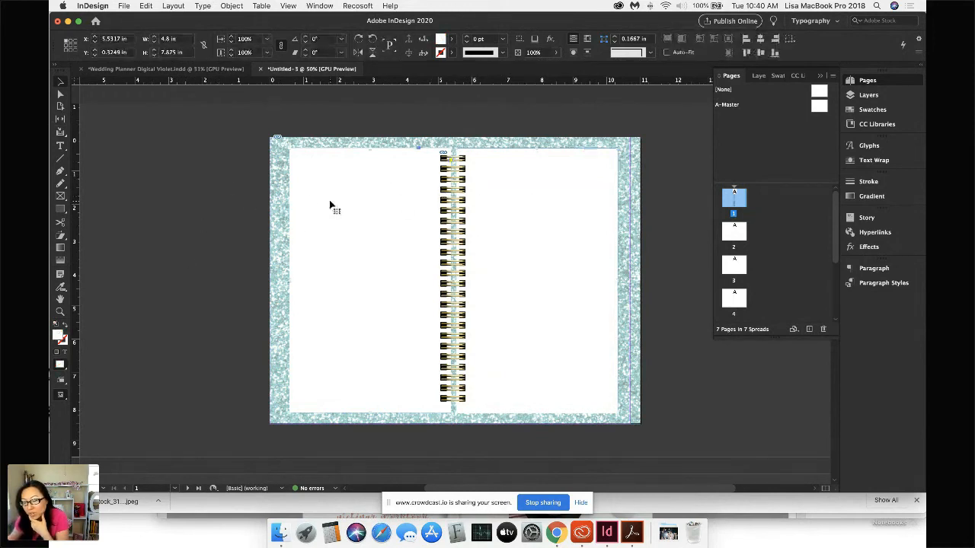
left_click(153, 173)
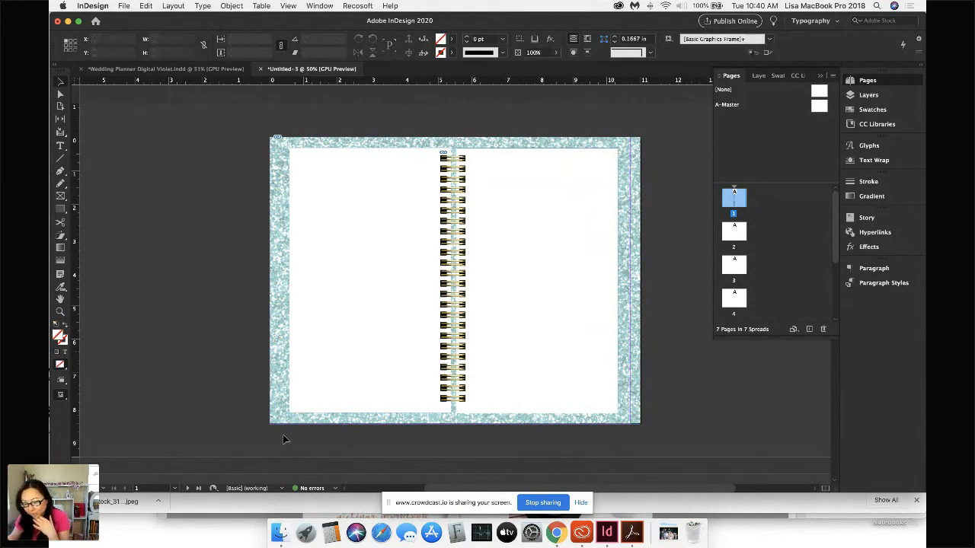
Step: Switch to Chrome to check the Crowdcast chat for questions, and return to InDesign
left_click(556, 533)
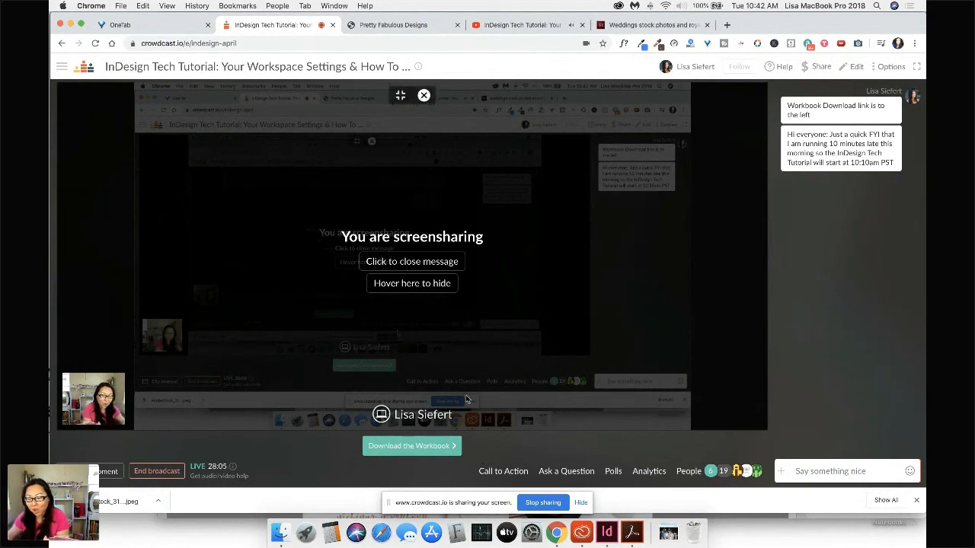
left_click(605, 533)
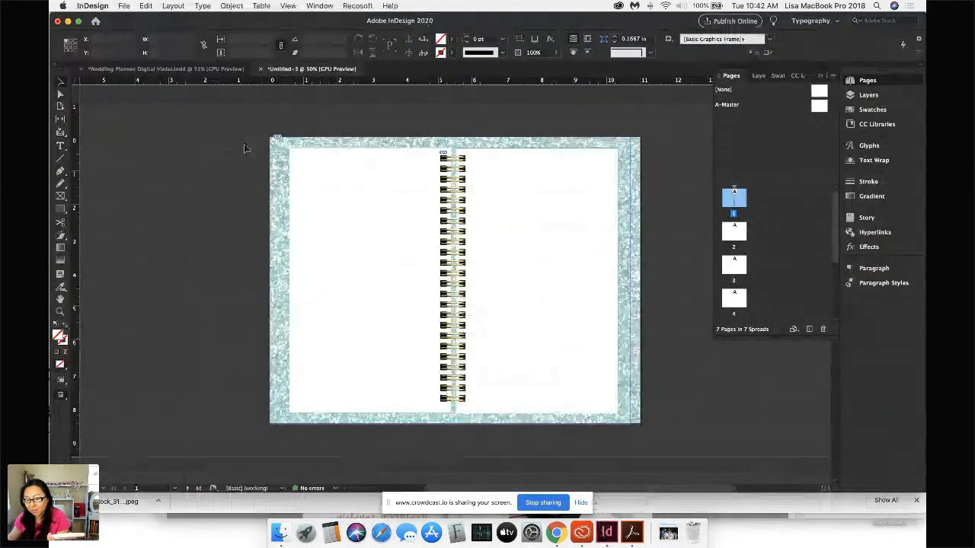
Step: Examine the file formats offered when saving the document under a new name, and close the dialog without saving
left_click(123, 7)
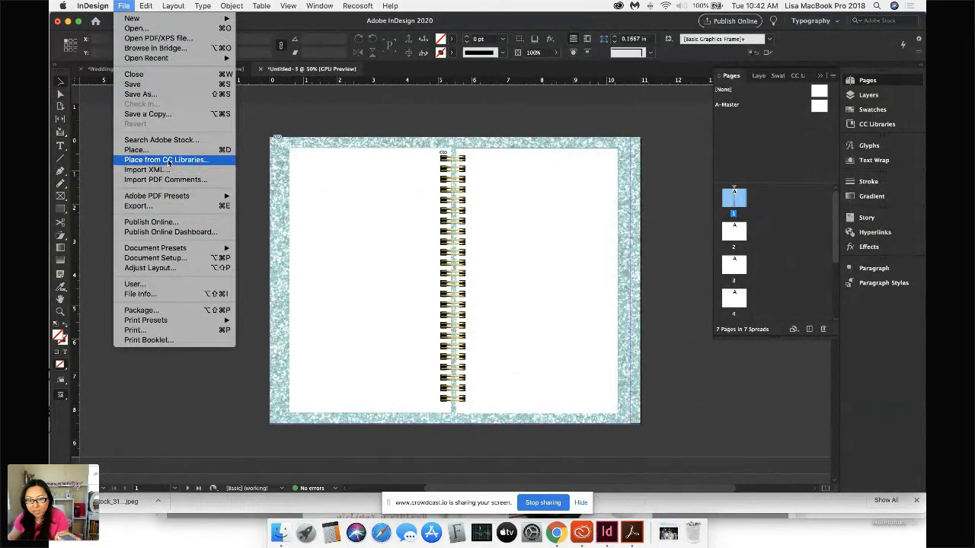
left_click(157, 94)
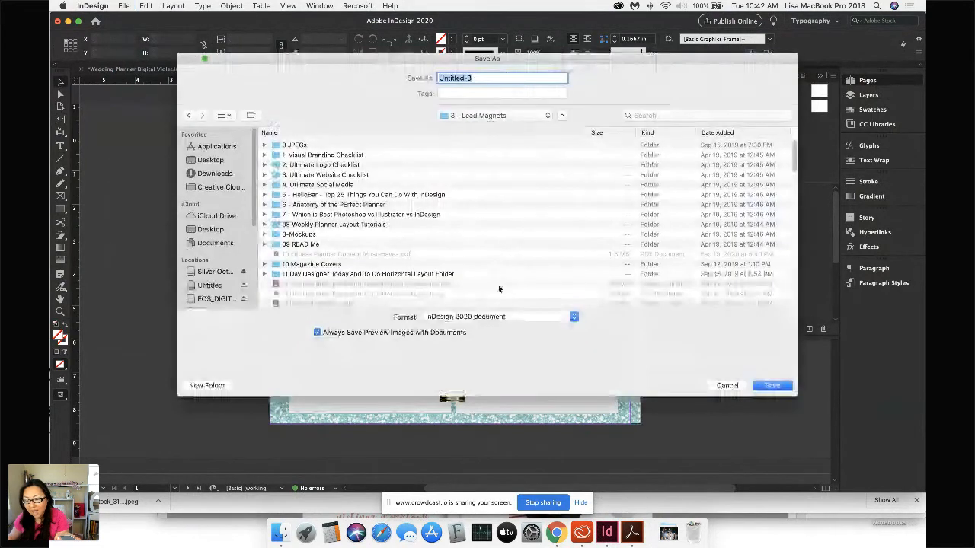
left_click(537, 317)
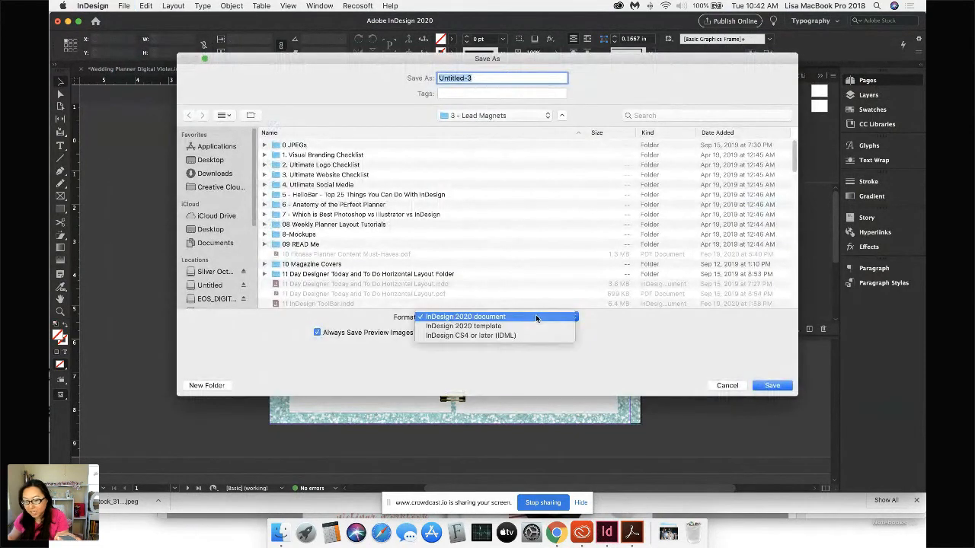
left_click(638, 347)
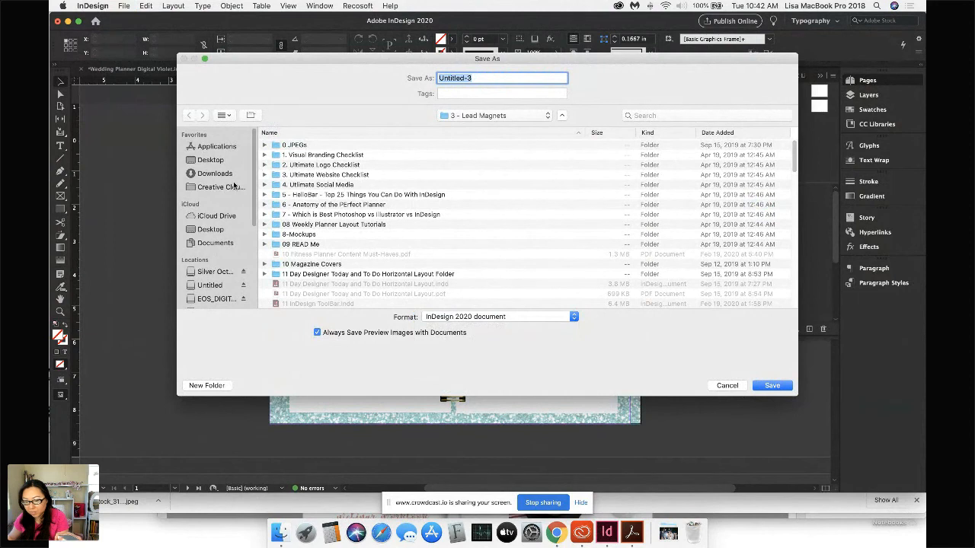
left_click(726, 386)
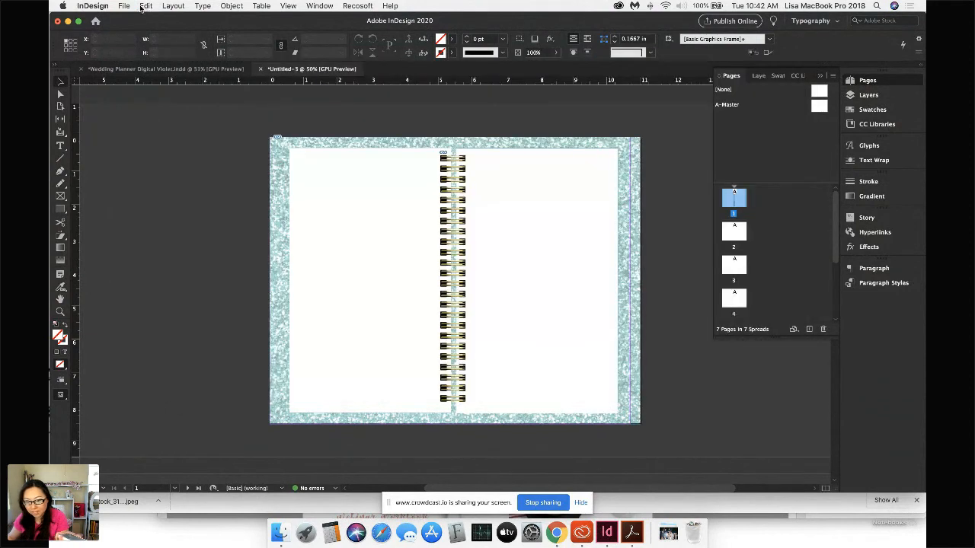
Step: Examine the export formats with Desktop as the destination folder, and close the dialog without exporting
left_click(124, 6)
left_click(137, 206)
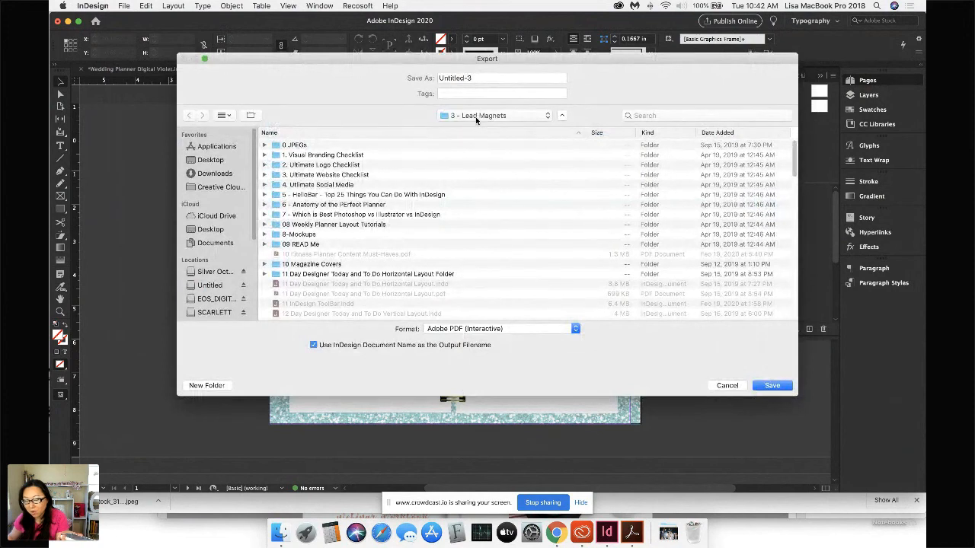
left_click(210, 160)
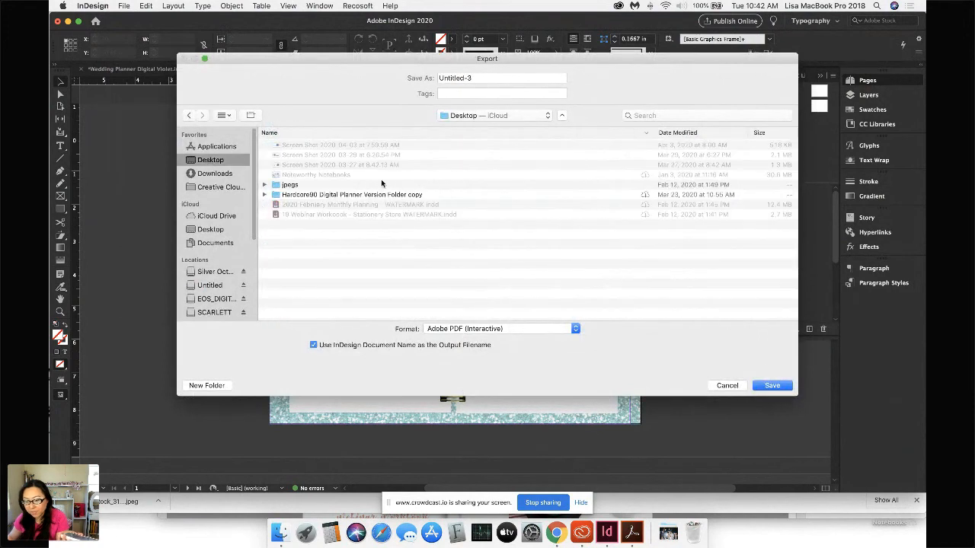
left_click(508, 331)
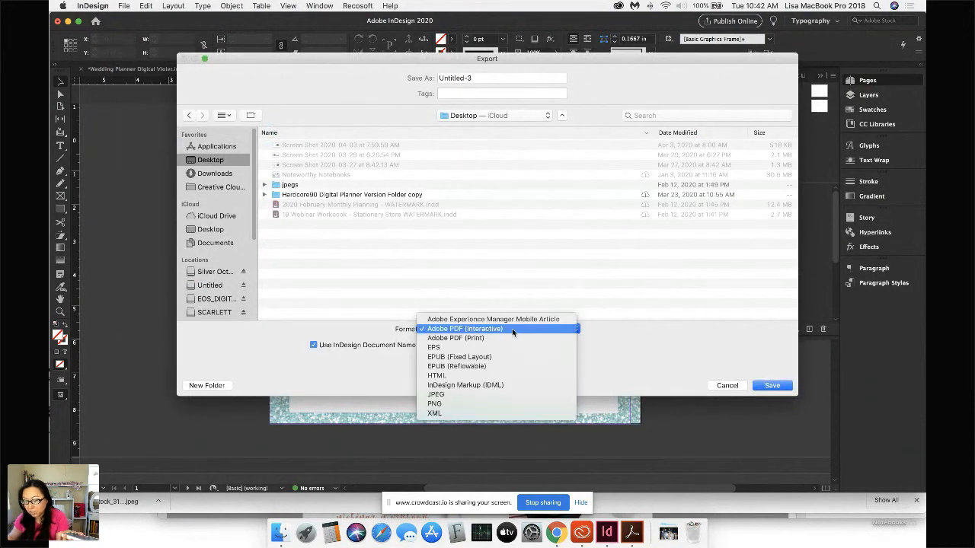
left_click(641, 336)
left_click(727, 386)
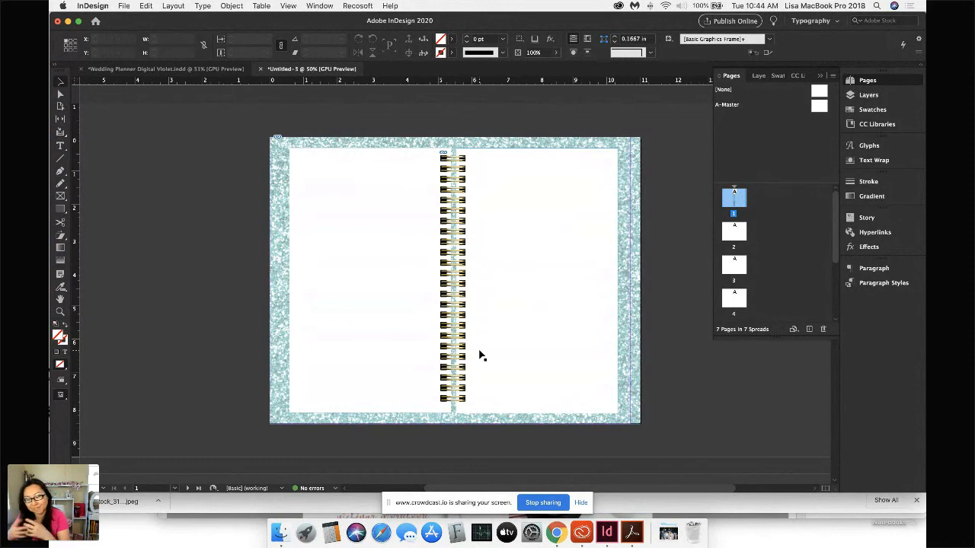
Step: Switch to Chrome to read the audience's messages in the Crowdcast chat
left_click(557, 537)
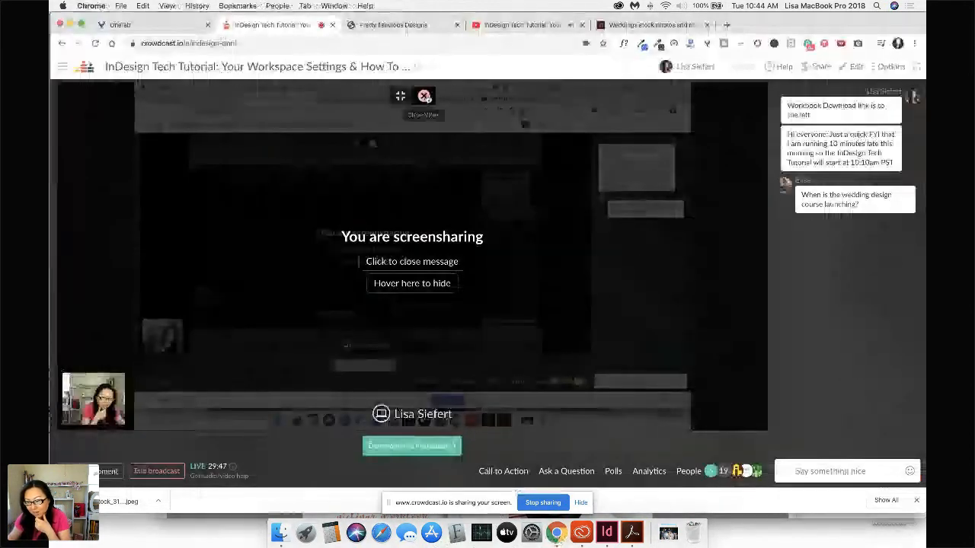